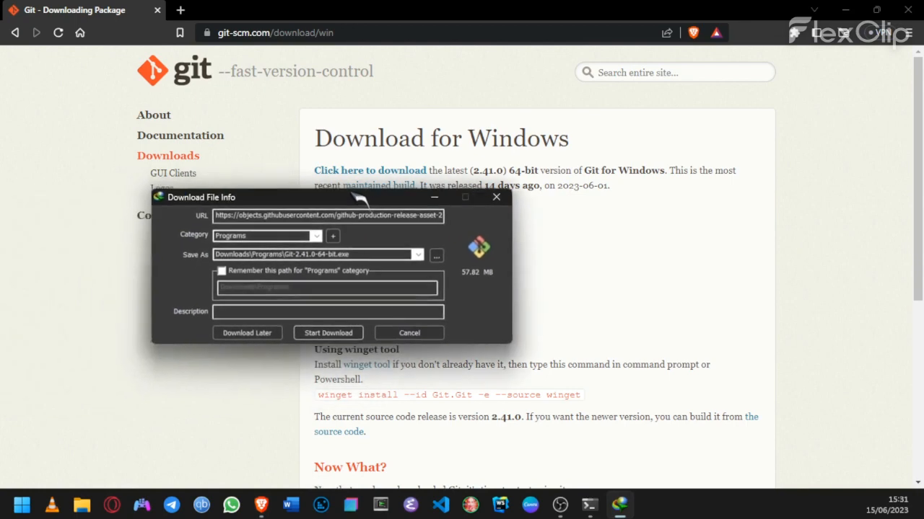
- Start downloading the Git-2.41.0-64-bit.exe installer in IDM and bring Command Prompt to the front
click(328, 326)
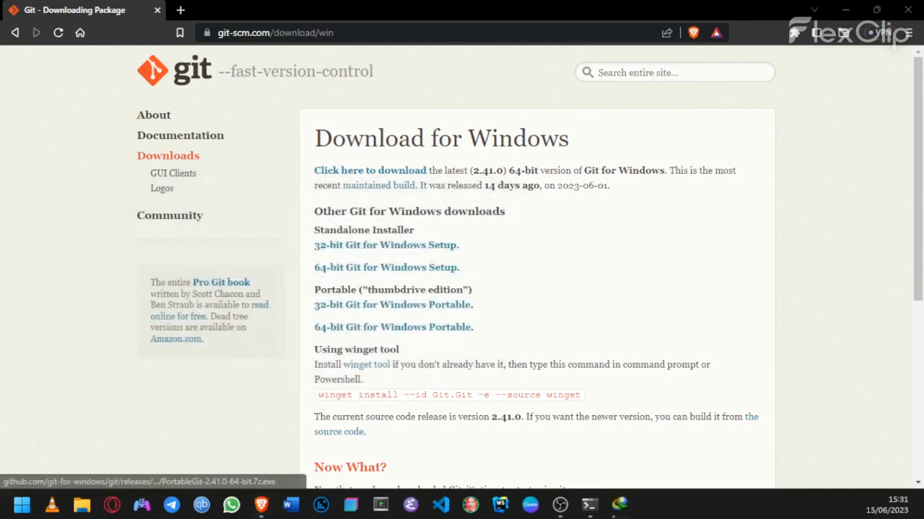
drag(87, 189, 427, 195)
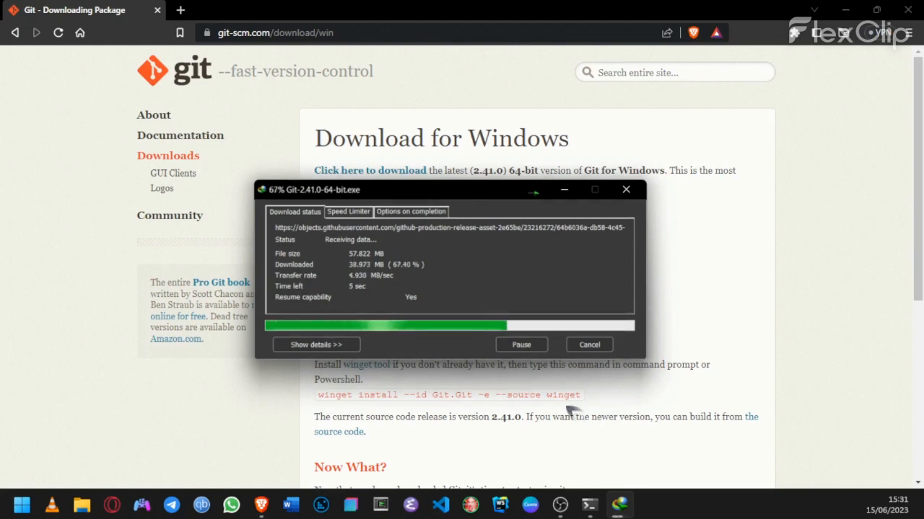
click(592, 506)
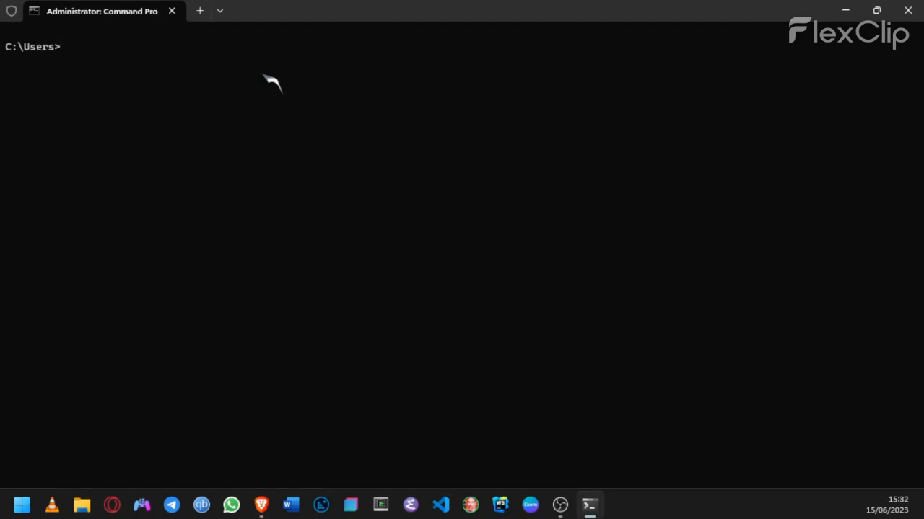
- Run git --version, confirm the 'git is not recognized' error, then minimize Command Prompt
text(git --version)
key(Return)
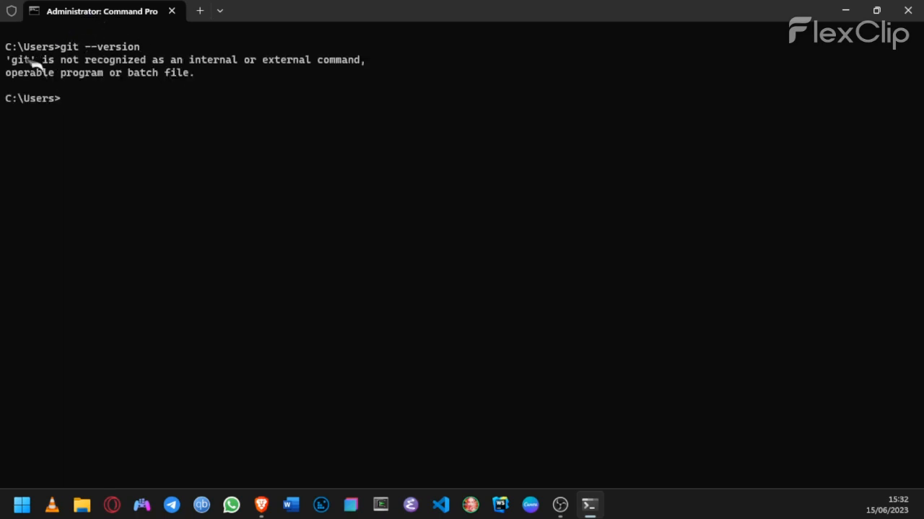
drag(28, 60, 241, 65)
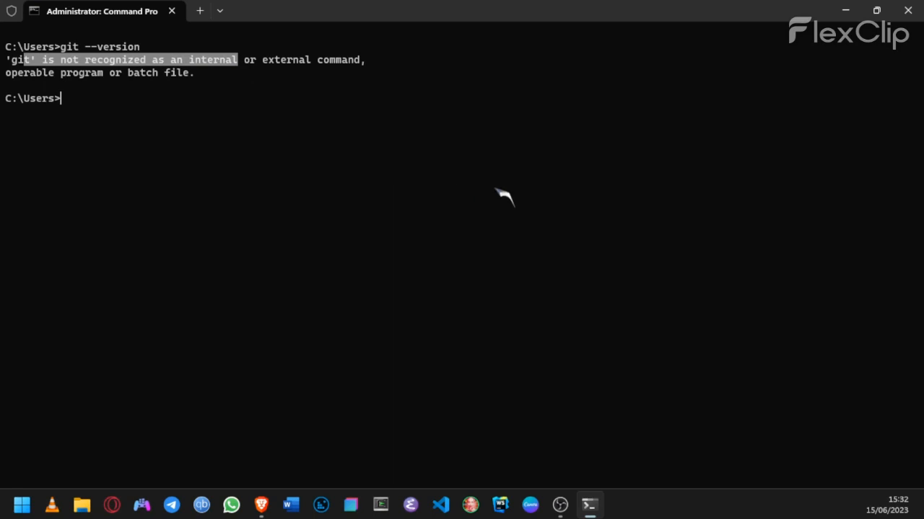
click(845, 10)
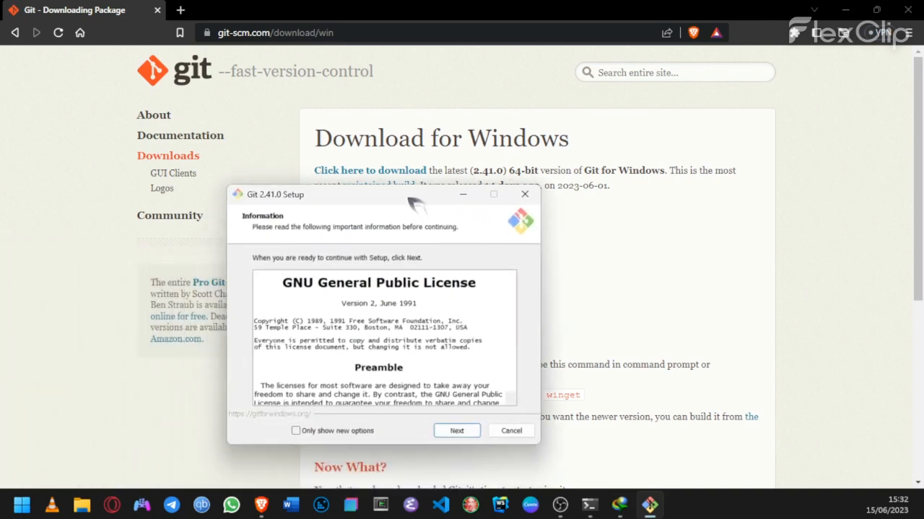
- Accept the Git license and keep the default install location, components and Start Menu folder
drag(413, 186, 520, 119)
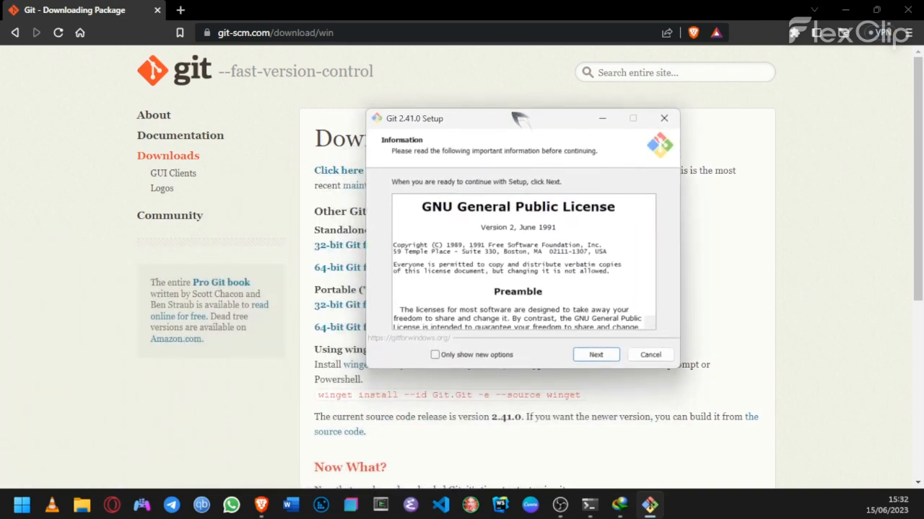
click(596, 355)
click(596, 355)
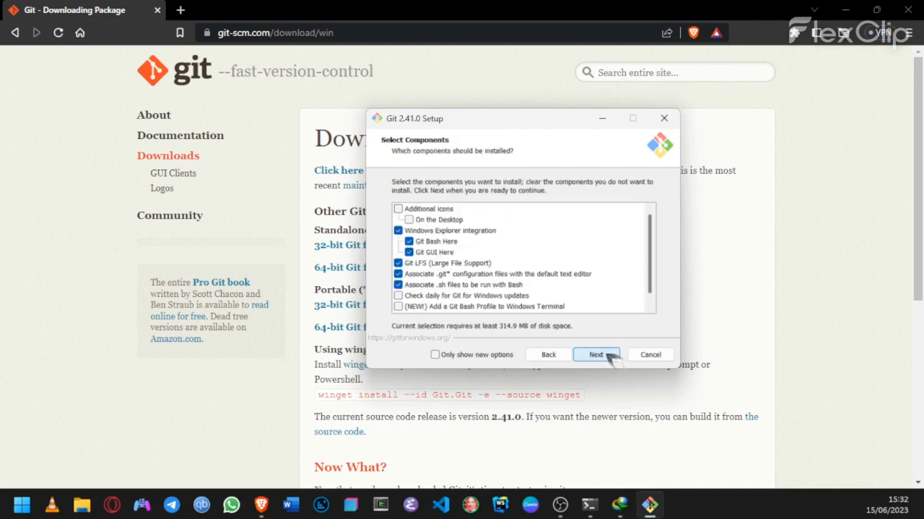
click(596, 354)
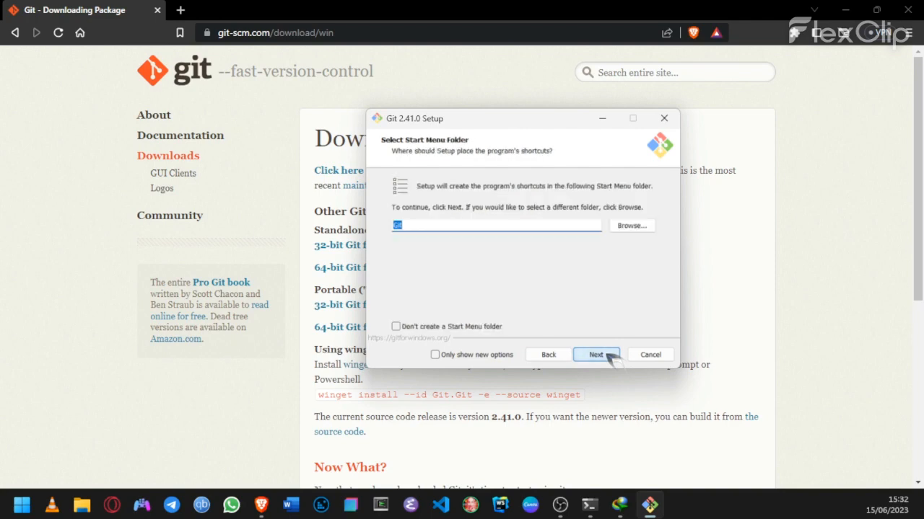
click(596, 354)
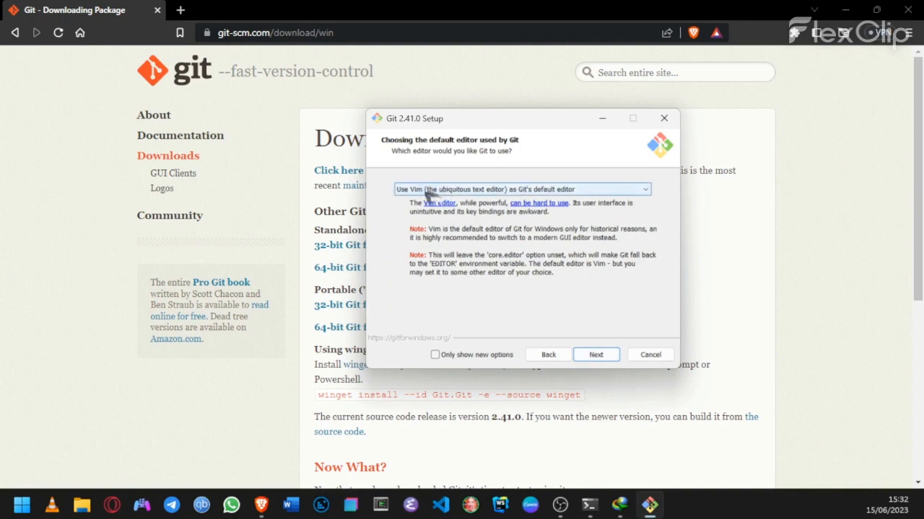
- Make Visual Studio Code Git's default editor and let Git decide the initial branch name
click(542, 189)
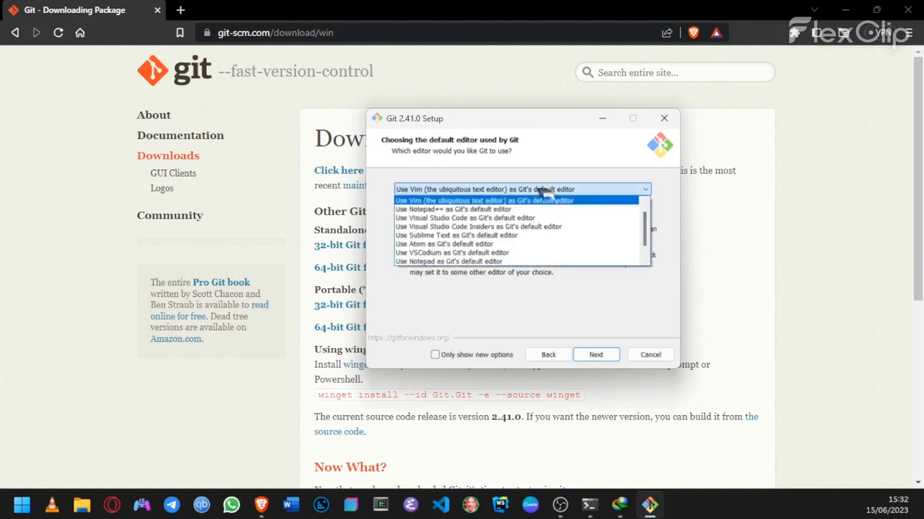
click(514, 218)
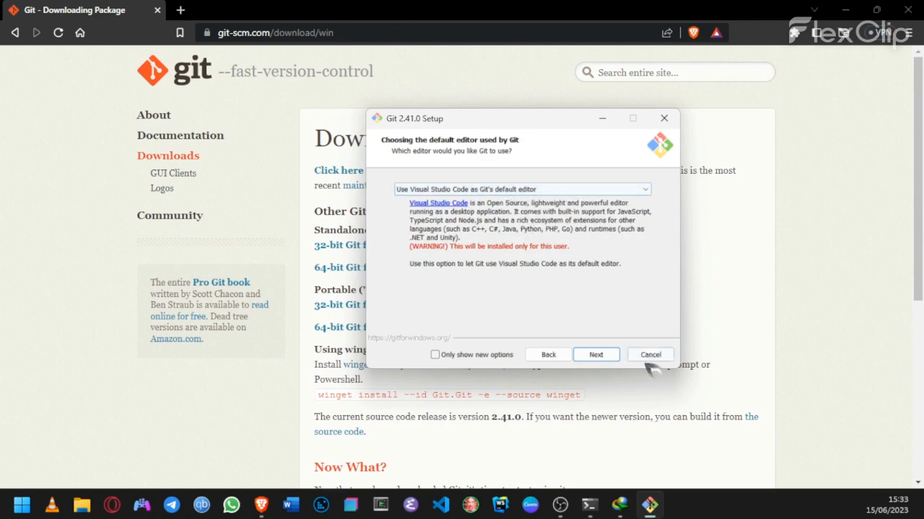
click(608, 359)
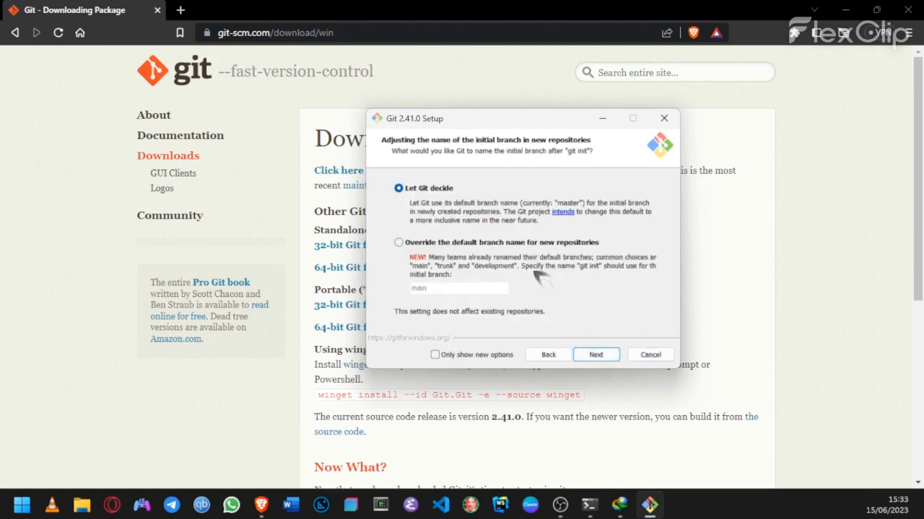
click(615, 360)
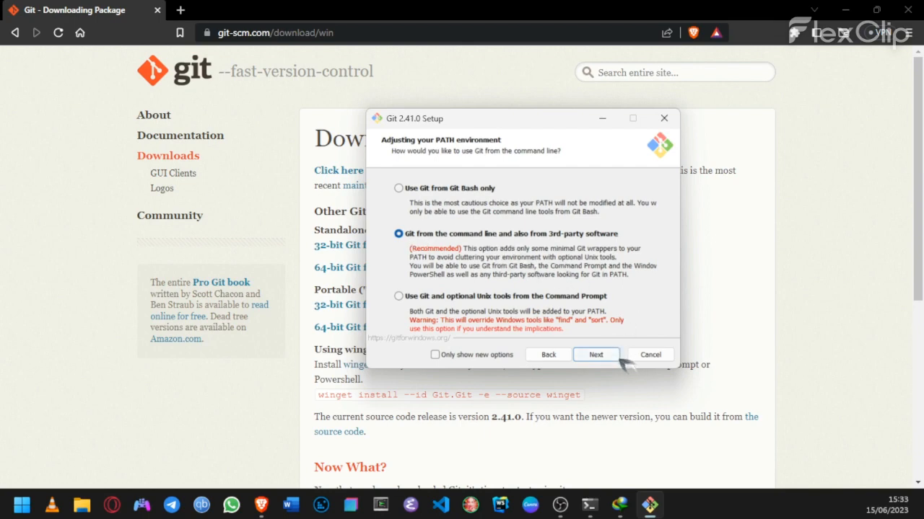
- Keep default PATH, SSH, OpenSSL, line-ending, MinTTY, pull and credential options, install Git, and finish
click(596, 355)
click(596, 355)
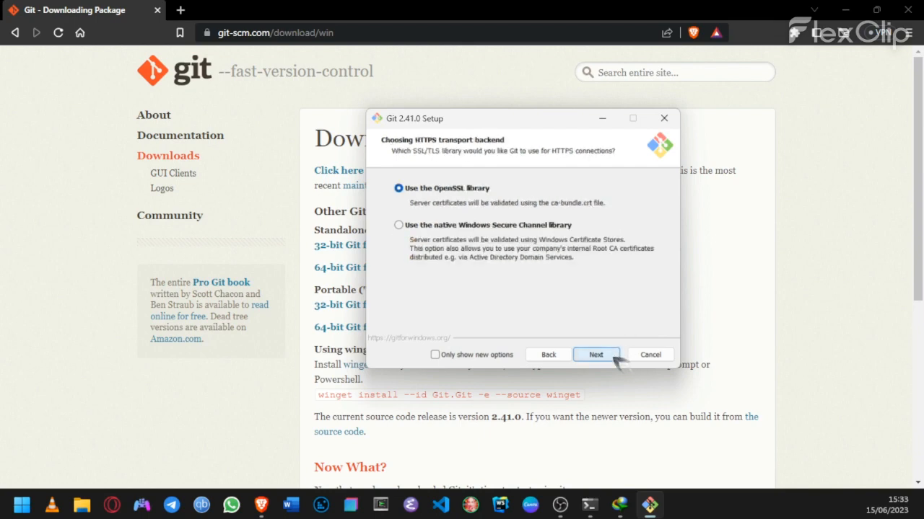
click(615, 358)
click(615, 358)
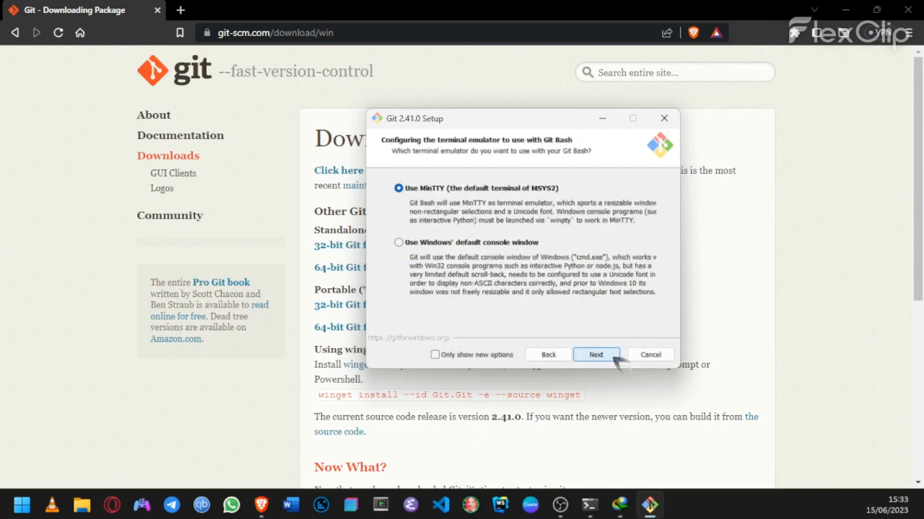
click(615, 358)
click(615, 357)
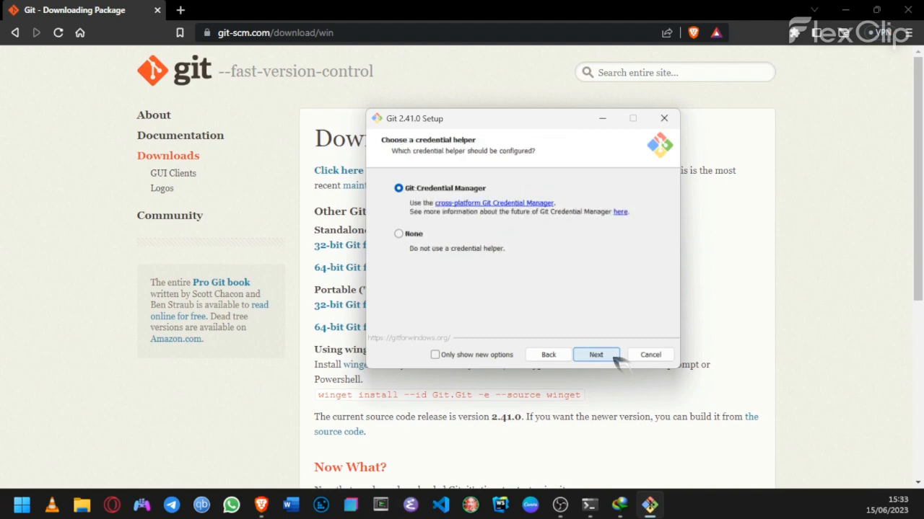
click(614, 358)
click(615, 358)
click(615, 358)
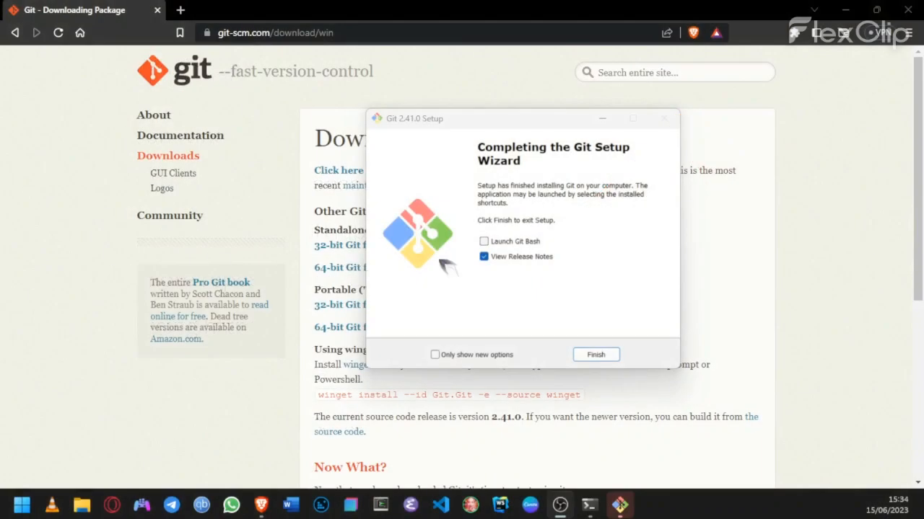
click(598, 354)
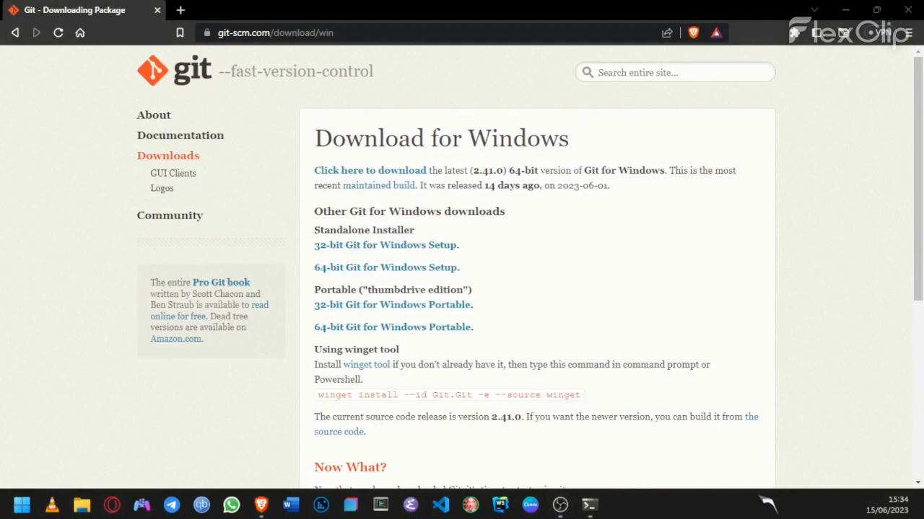
- Rerun git --version to confirm git version 2.41.0.windows.1, then minimize Command Prompt
click(591, 506)
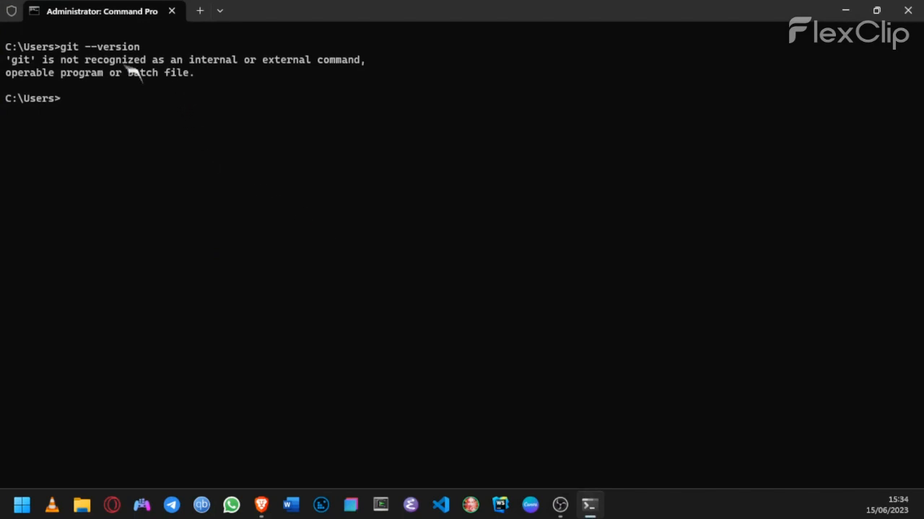
drag(7, 59, 282, 66)
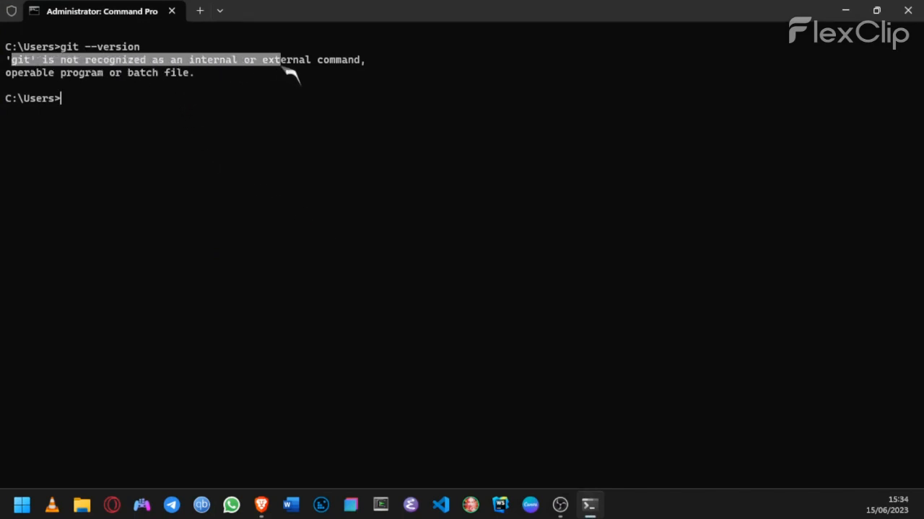
click(204, 102)
text(git )
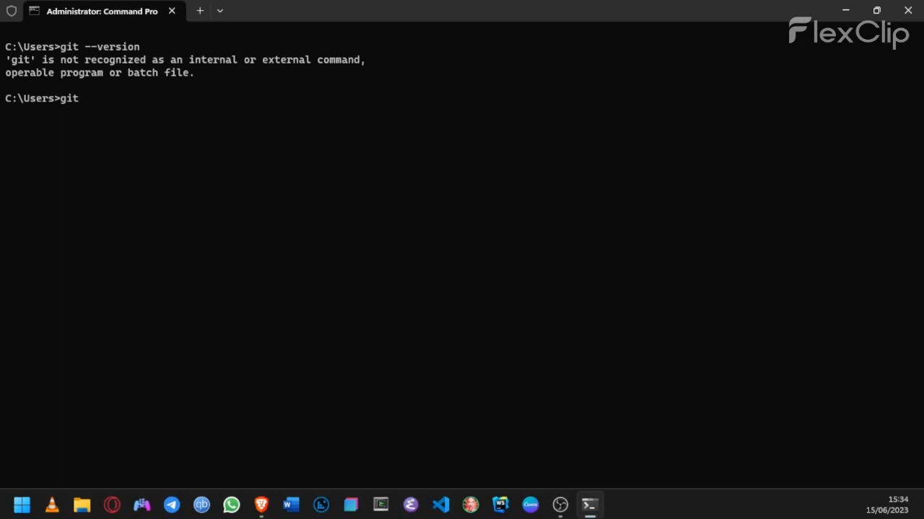
text(--version)
key(Return)
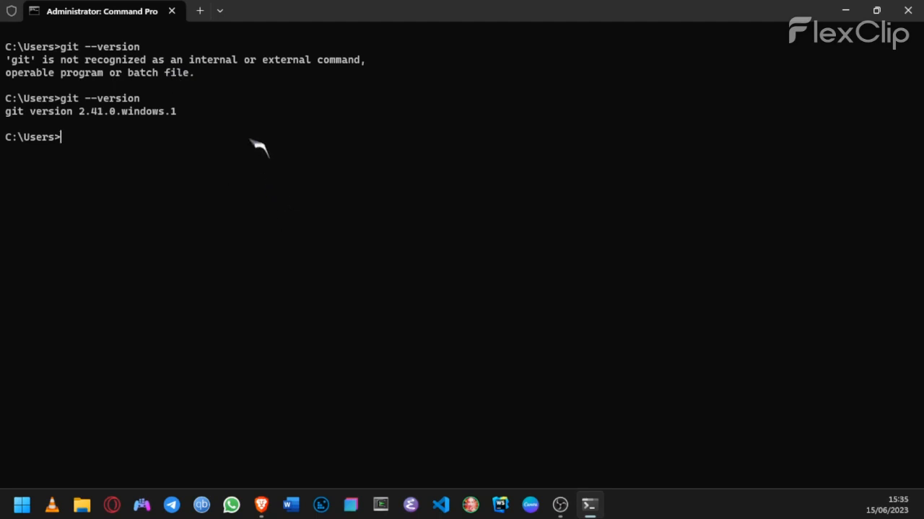
click(846, 10)
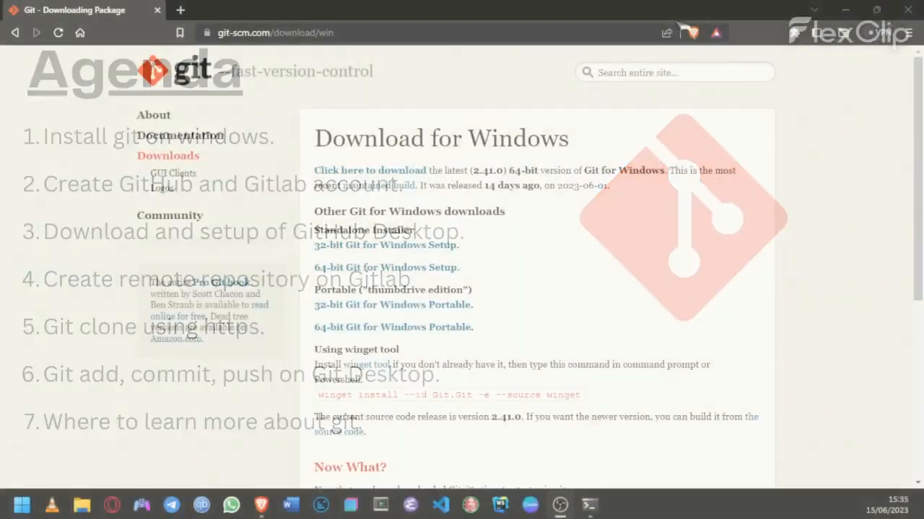
- Load github.com in a new Brave tab and go to the Join GitHub sign-up page
click(180, 10)
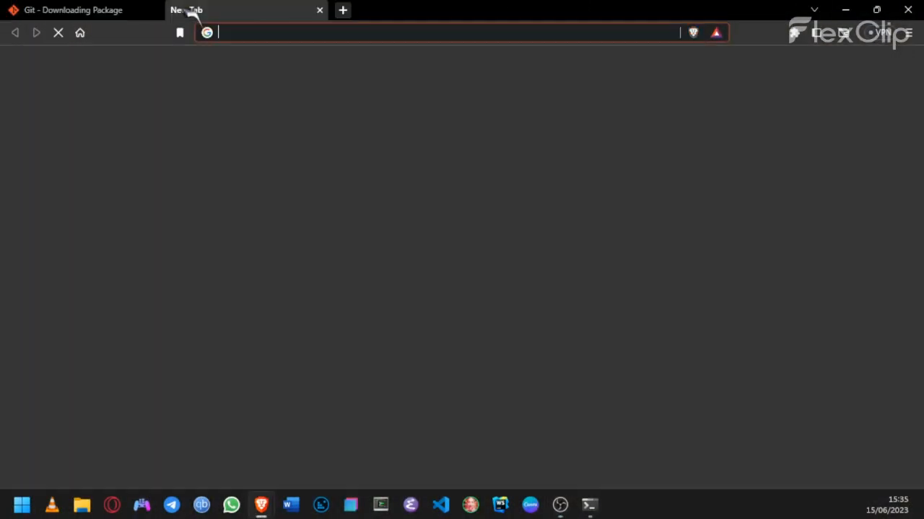
text(git)
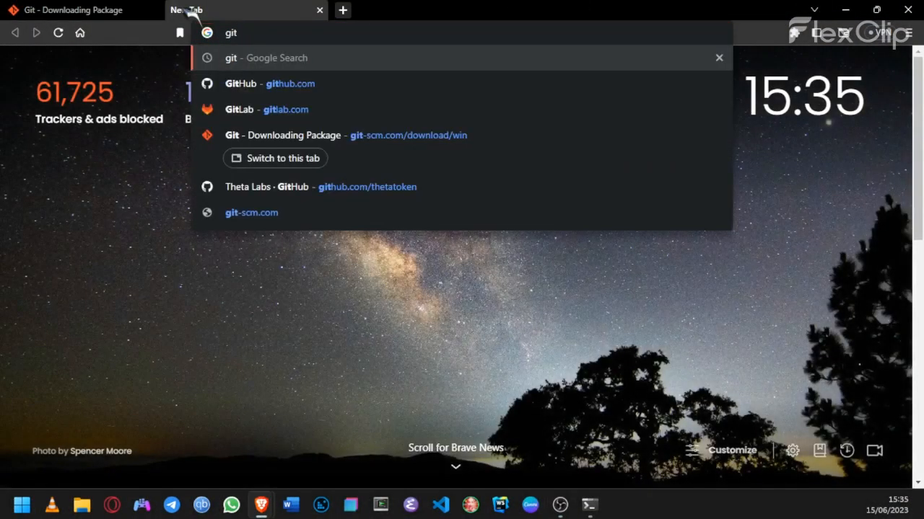
text(hub)
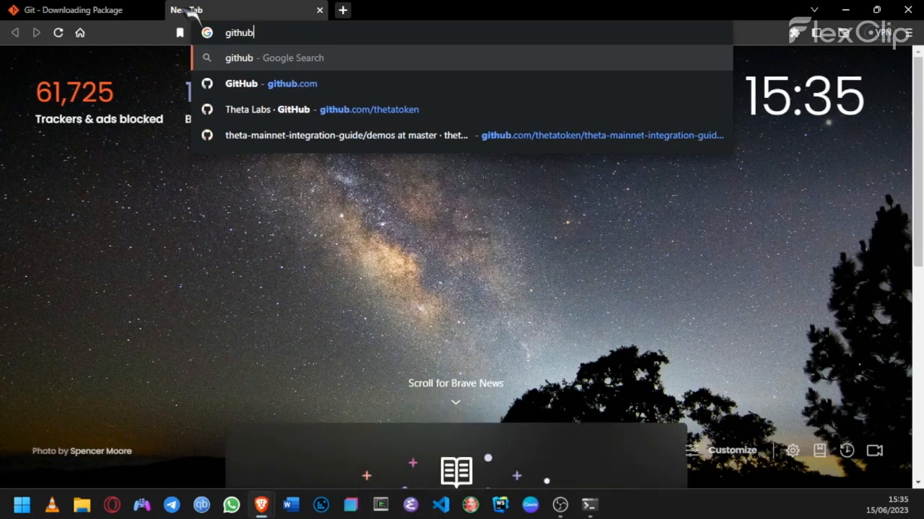
key(Down)
key(Return)
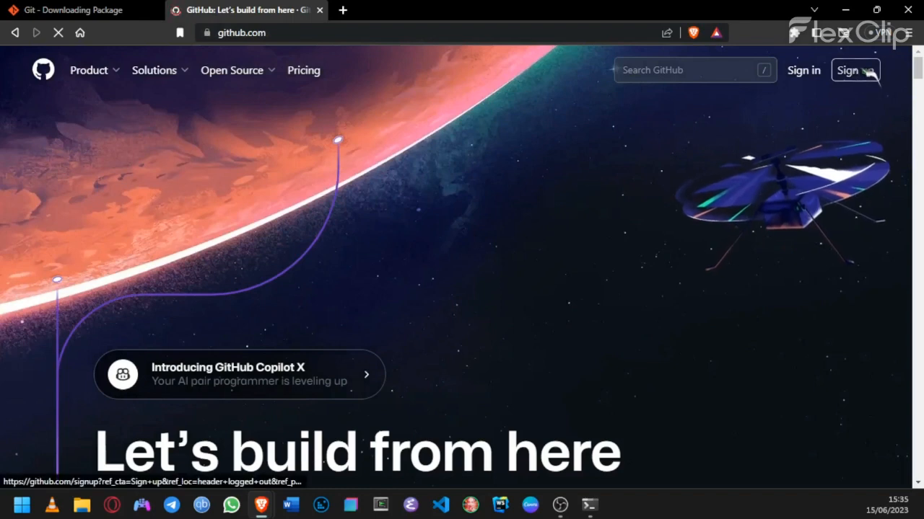
click(866, 72)
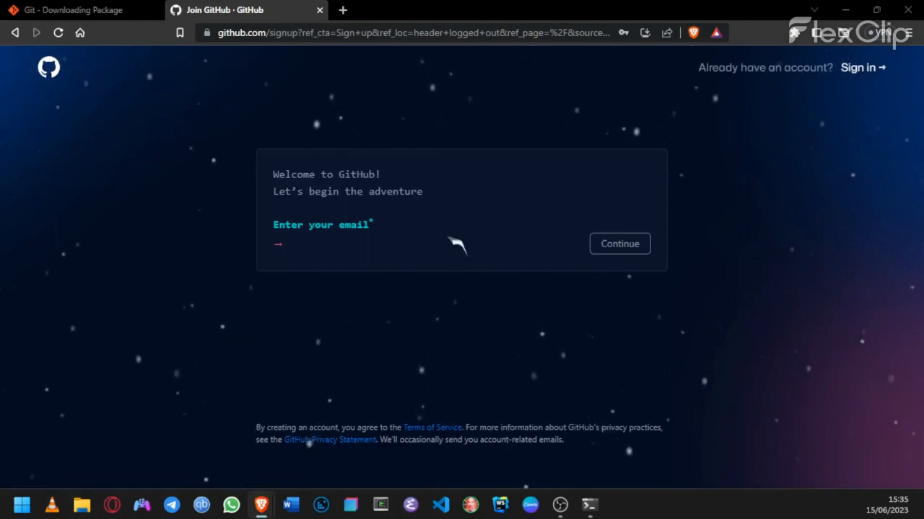
- Paste the account email and a new password into the GitHub sign-up form
click(425, 244)
key(ctrl+v)
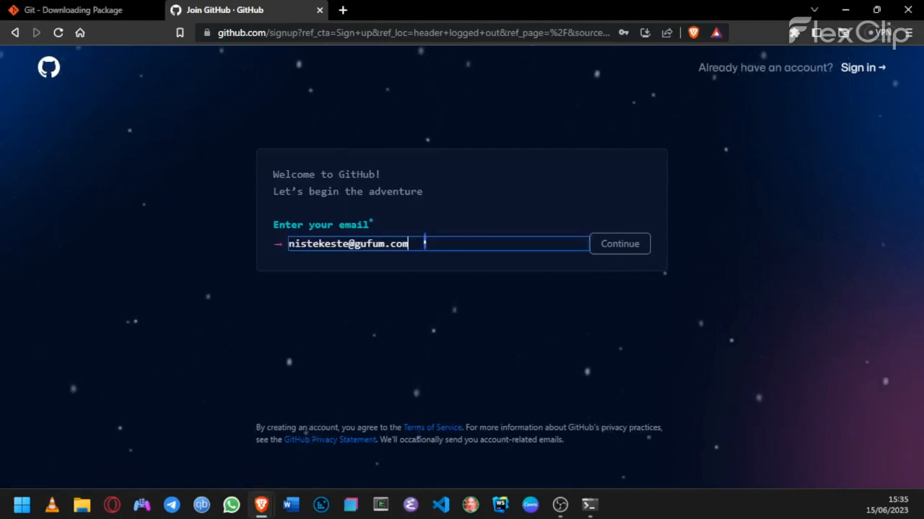
click(622, 245)
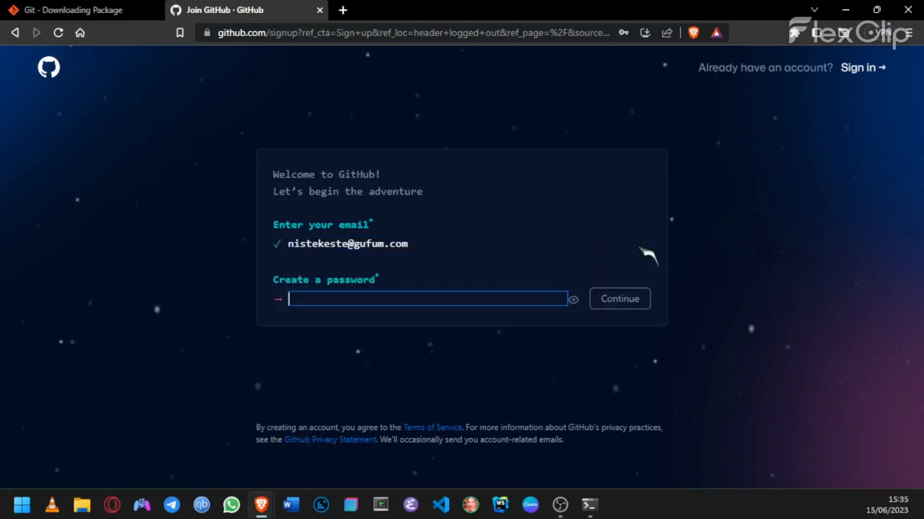
click(469, 299)
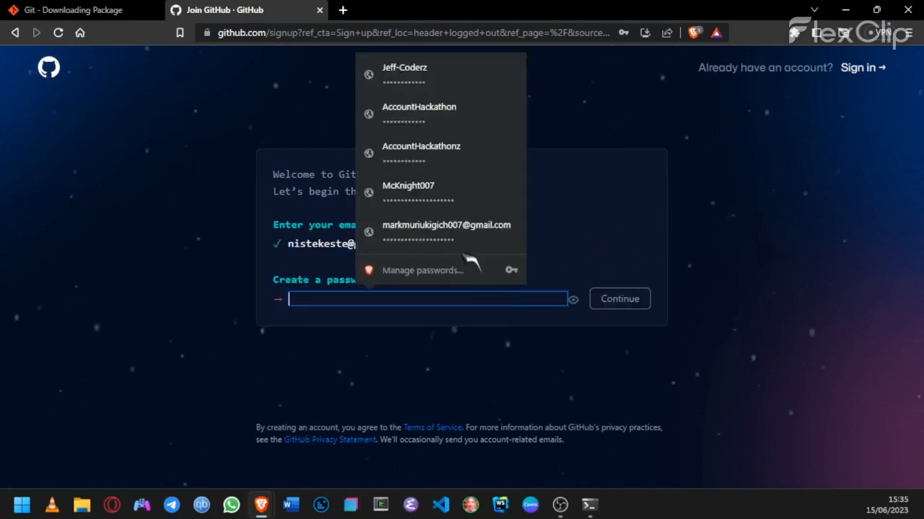
key(ctrl+v)
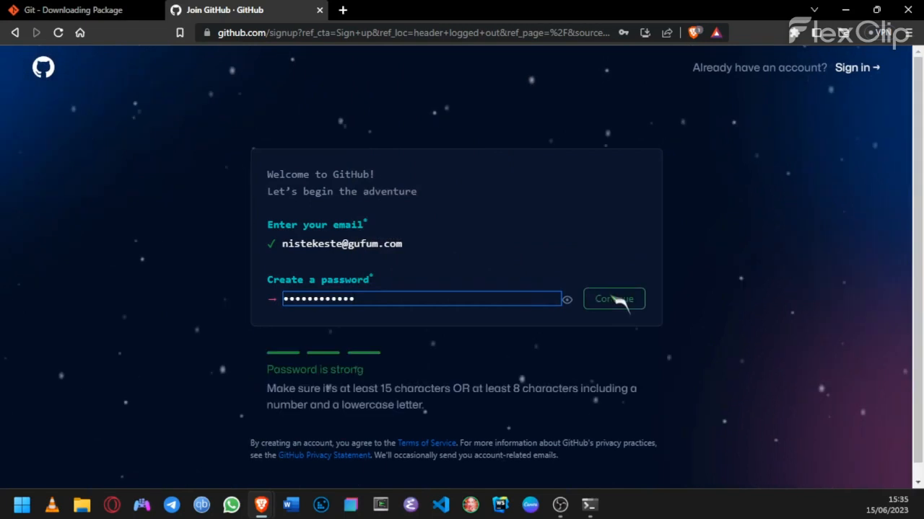
click(614, 299)
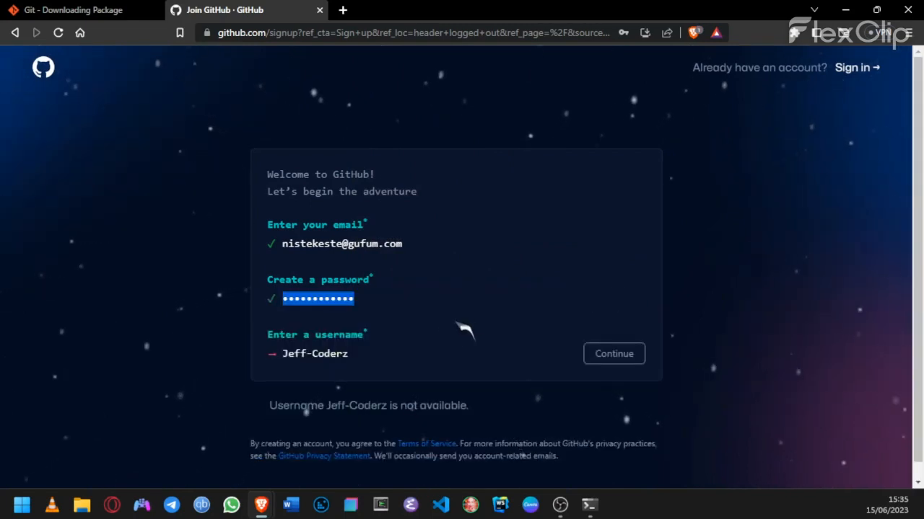
- Replace the taken username with an available one and decline update emails with 'n'
click(384, 352)
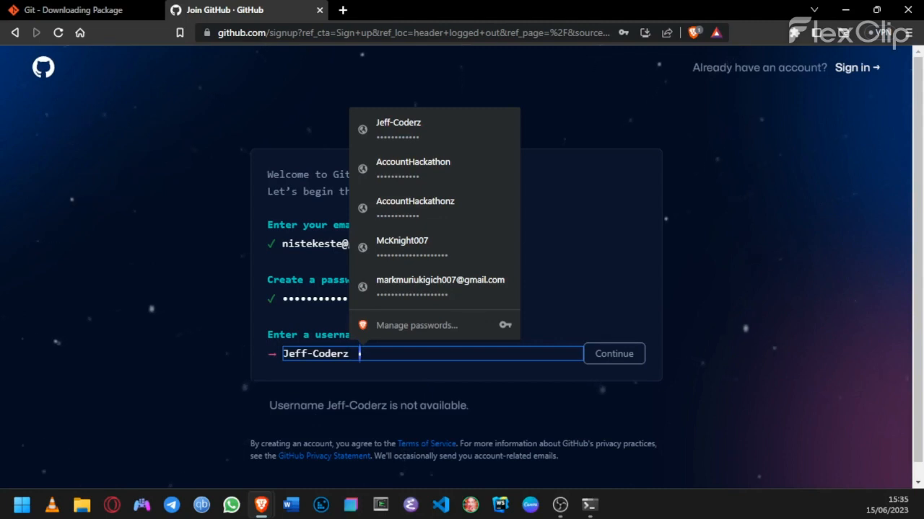
key(BackSpace)
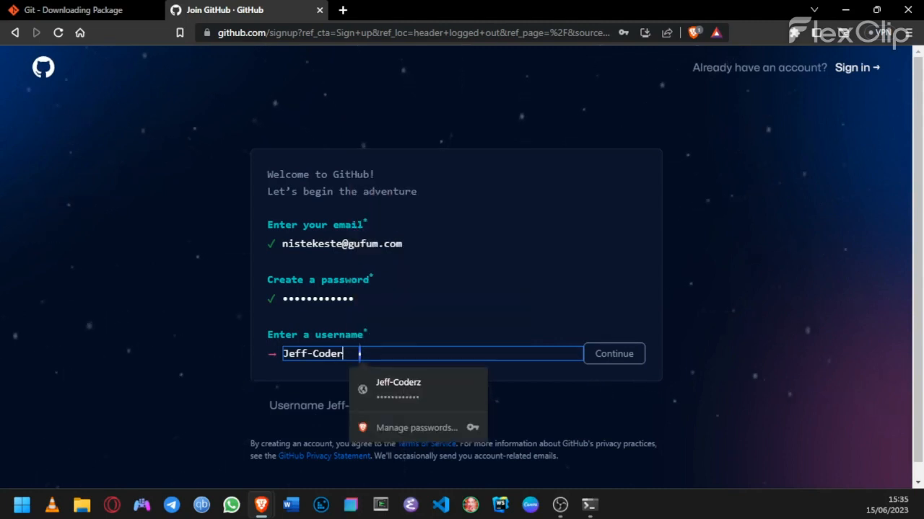
key(BackSpace)
key(BackSpace)
key(BackSpace)
key(BackSpace)
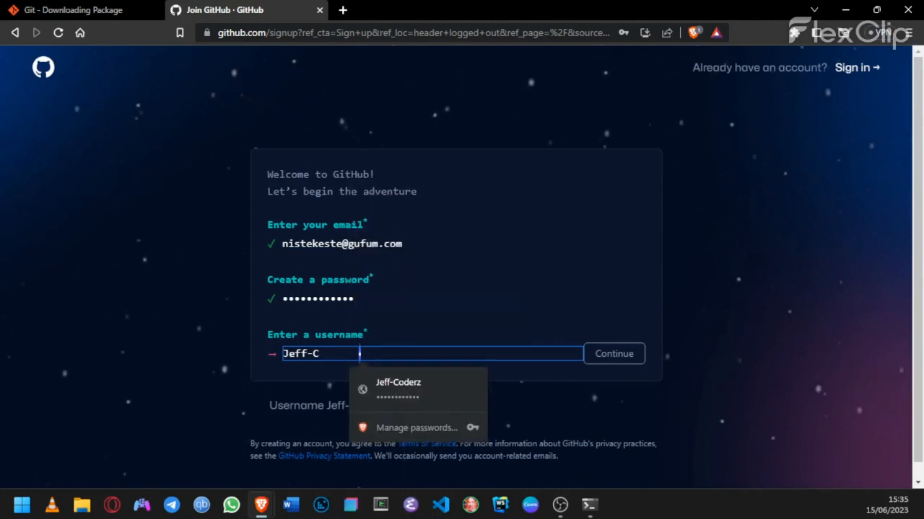
key(BackSpace)
text(Ul)
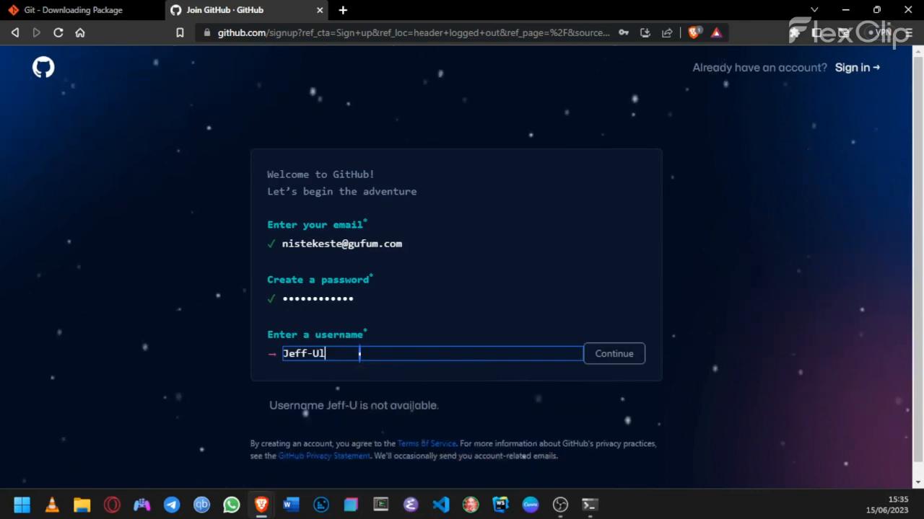
text(timate)
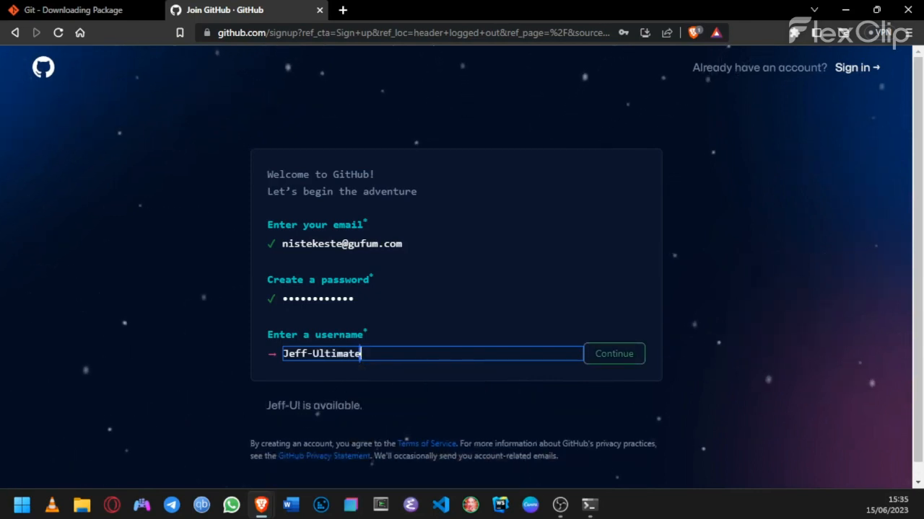
click(602, 353)
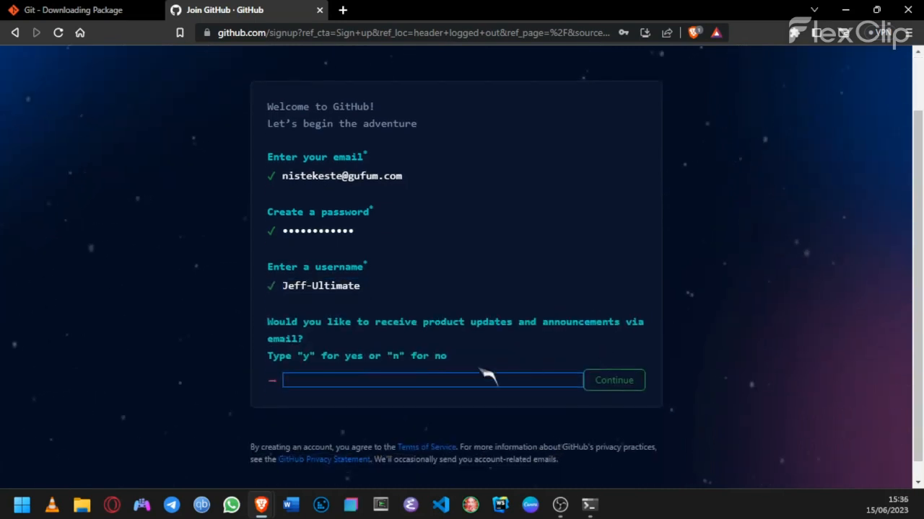
text(n)
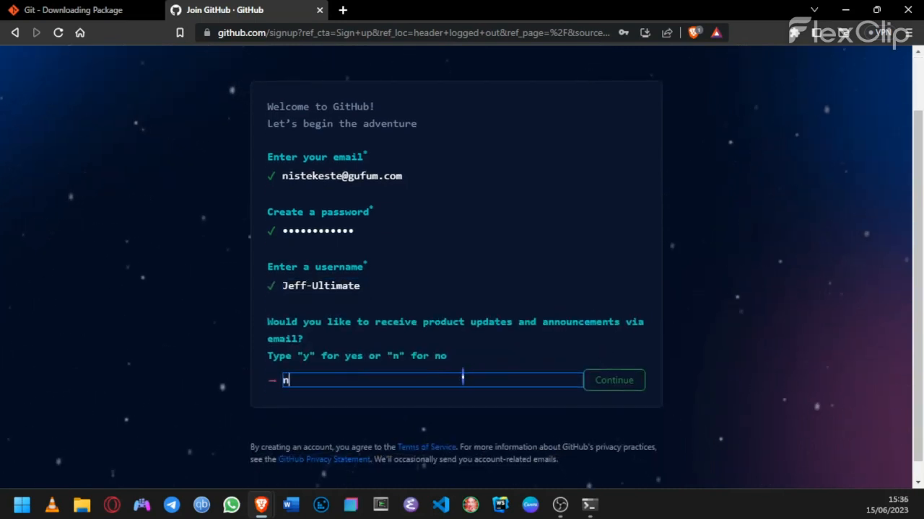
click(634, 388)
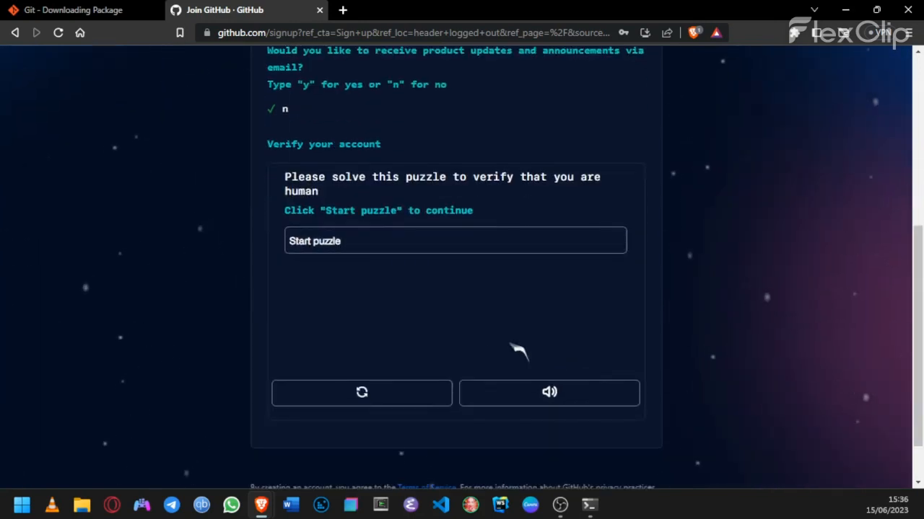
- Solve the two-round matching-objects puzzle and create the GitHub account
click(378, 246)
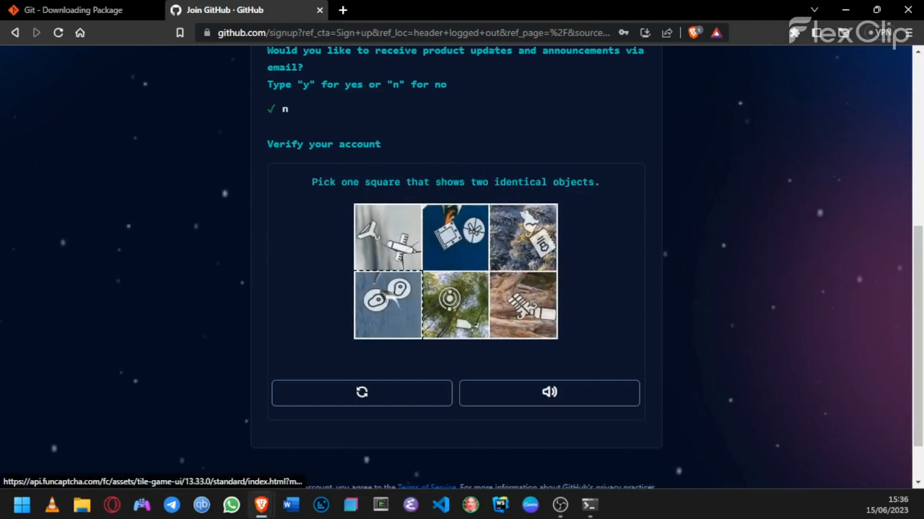
click(392, 299)
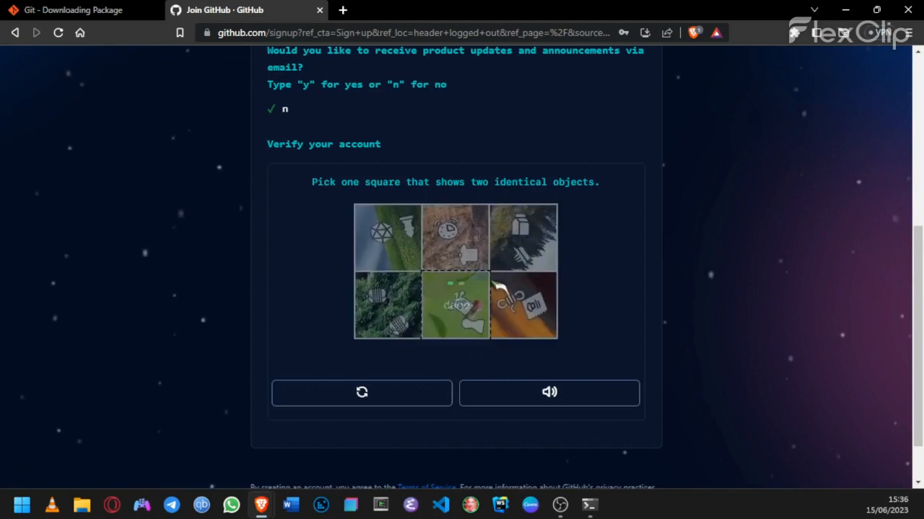
click(411, 311)
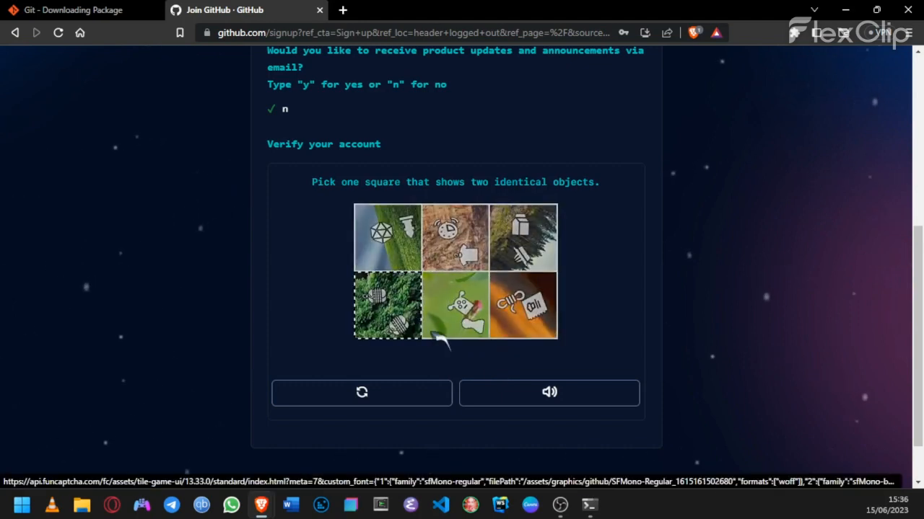
scroll(506, 361, down, 1)
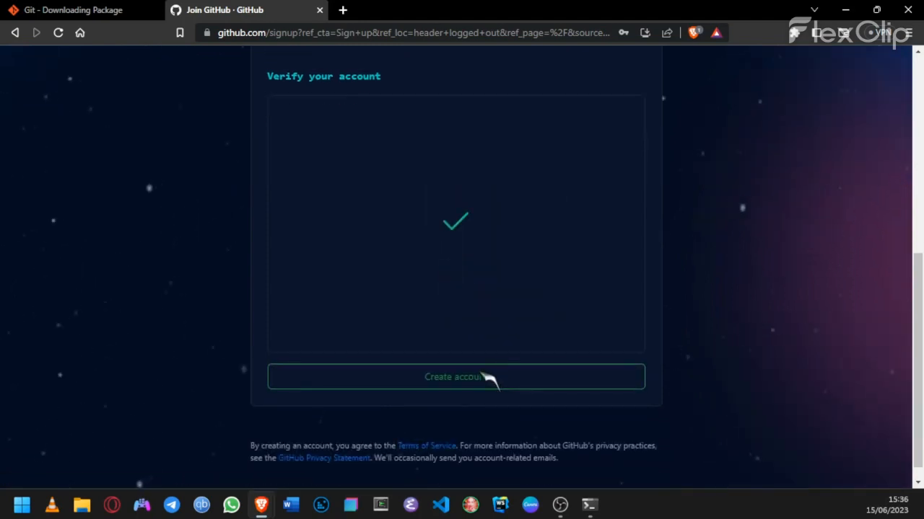
click(489, 378)
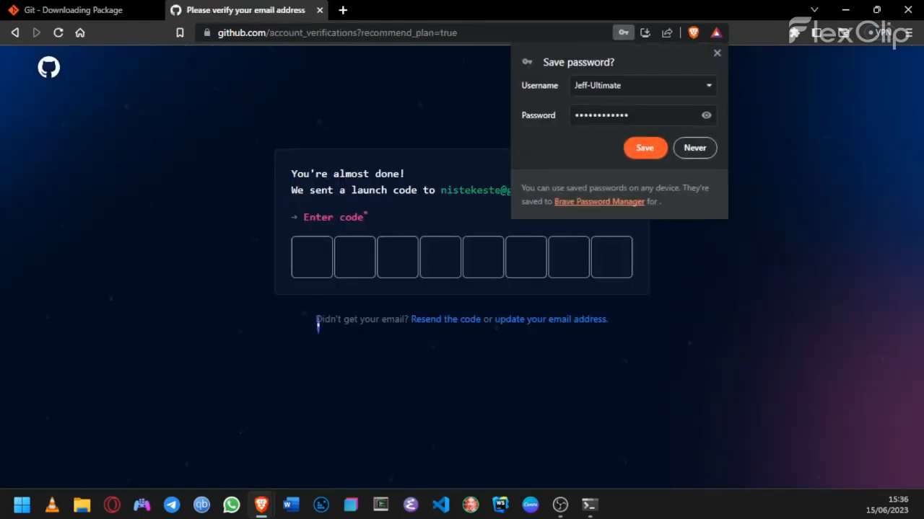
- Save the new login in Brave and enter the eight-digit launch code from the email
click(654, 150)
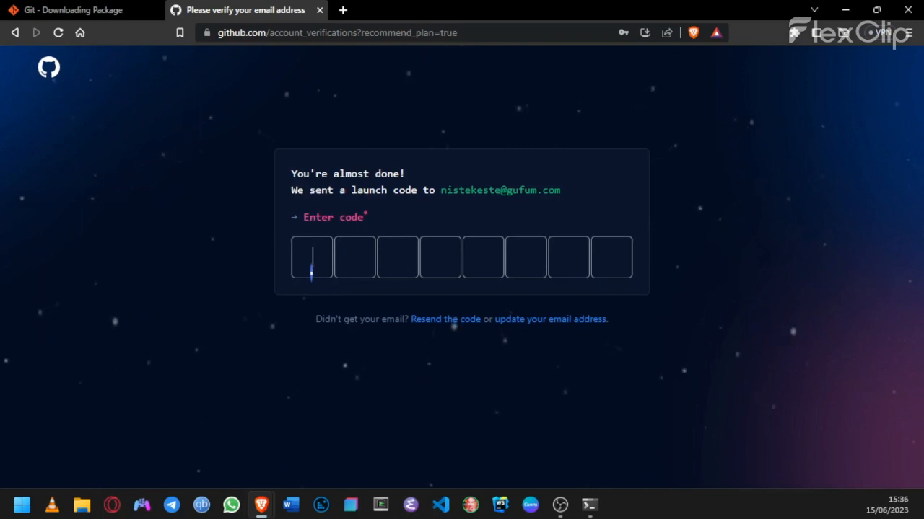
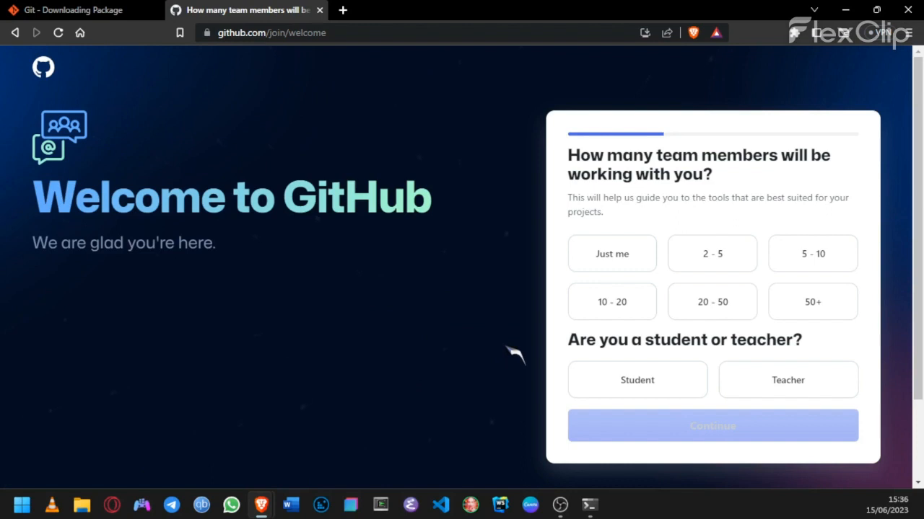
- Answer the onboarding survey: working alone, as a student
click(596, 271)
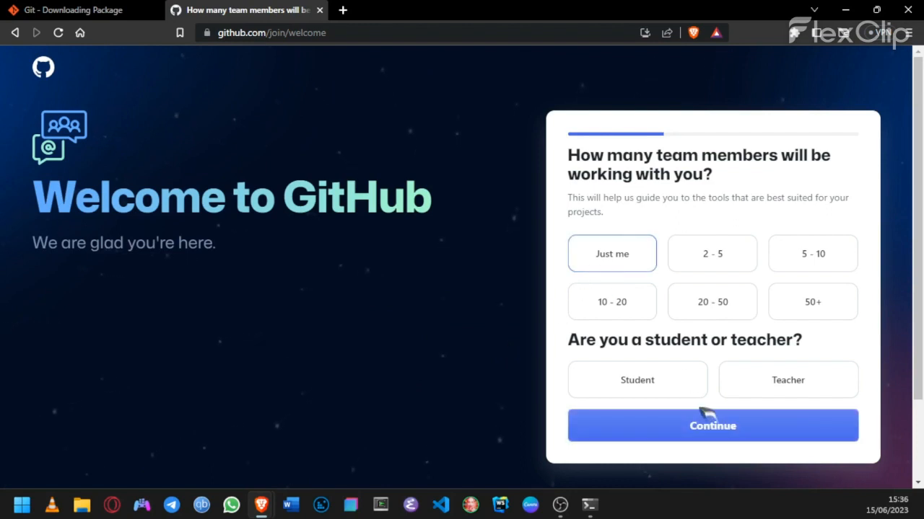
click(688, 384)
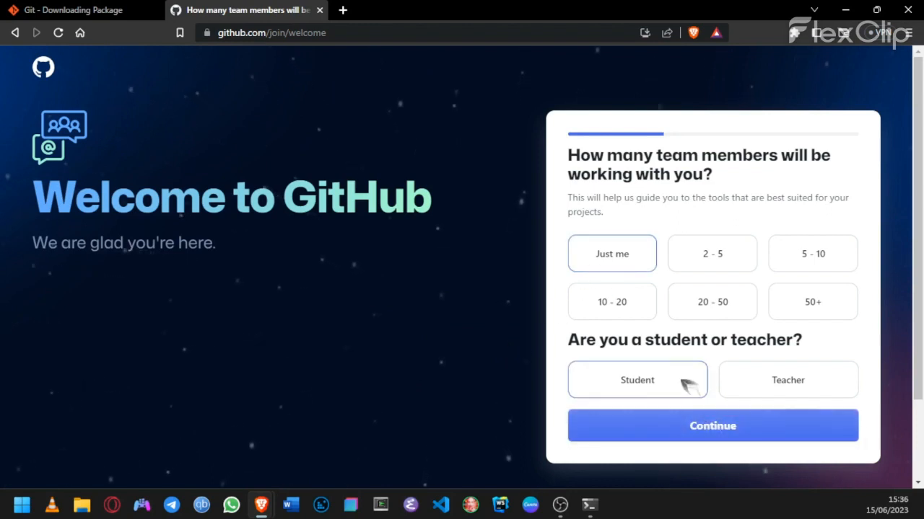
click(709, 427)
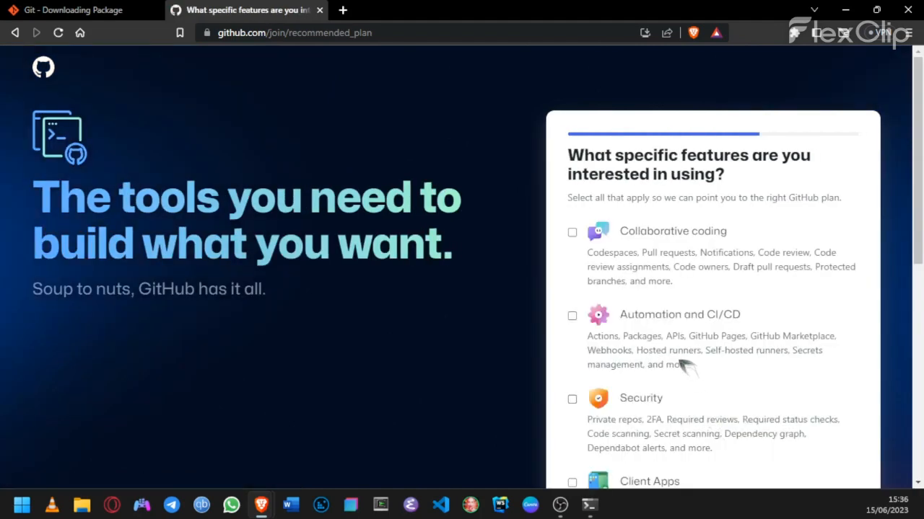
- Skip the features survey and continue with GitHub's free plan
scroll(671, 324, down, 5)
scroll(672, 326, up, 4)
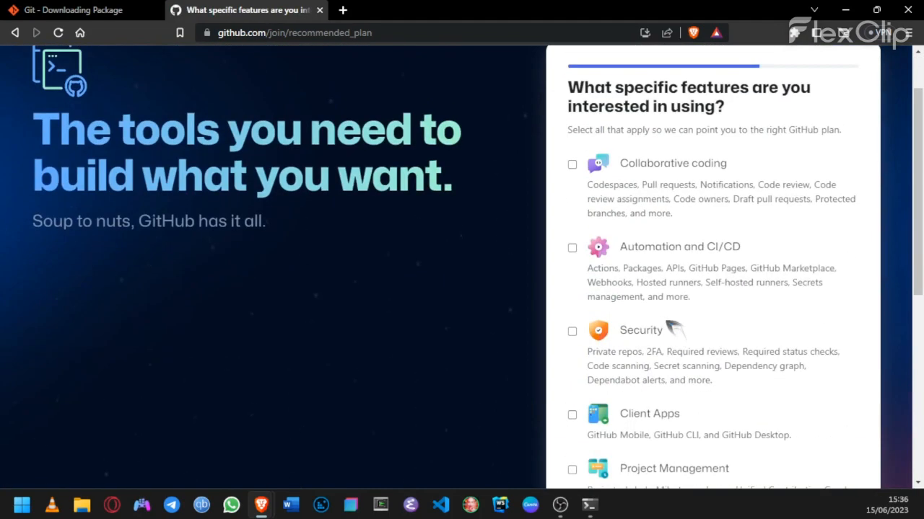
scroll(673, 329, up, 1)
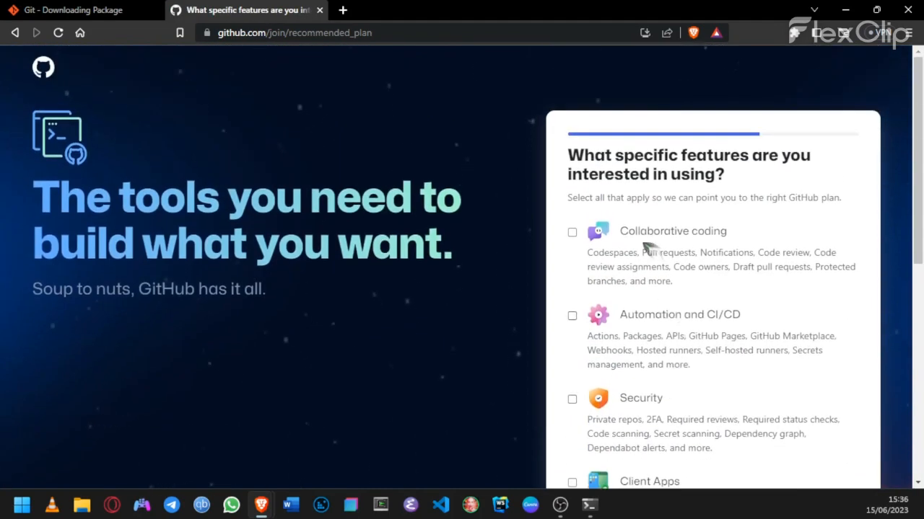
scroll(662, 273, down, 7)
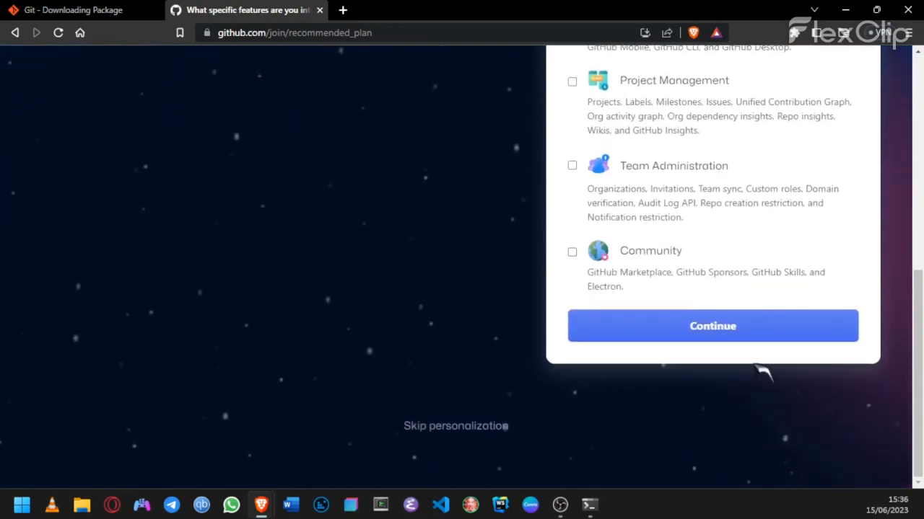
click(743, 330)
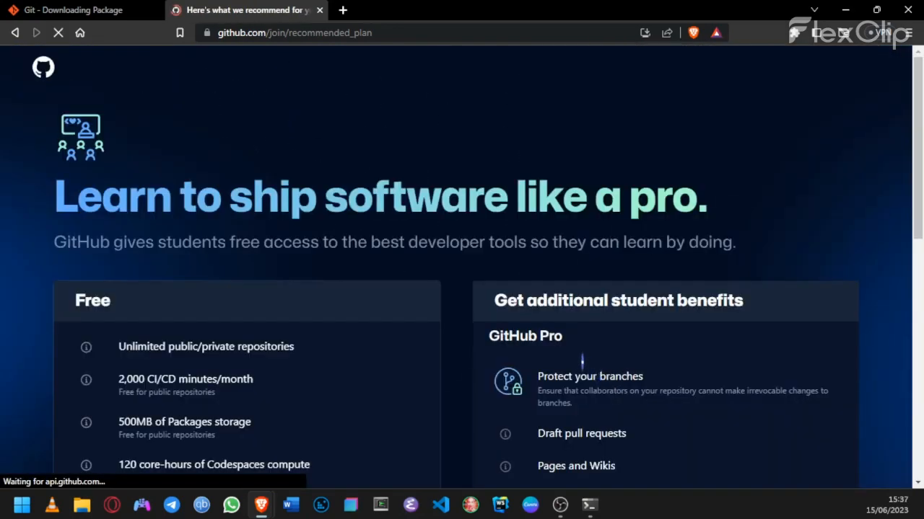
scroll(573, 361, down, 8)
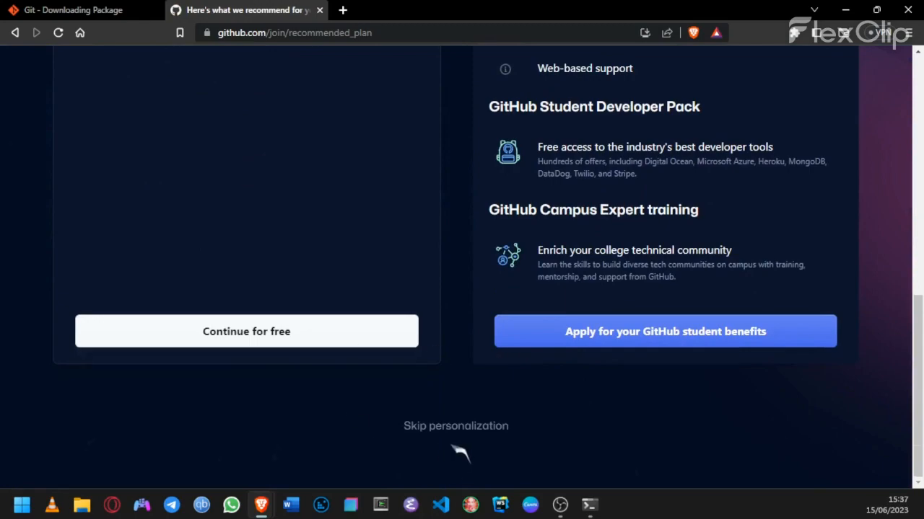
click(462, 427)
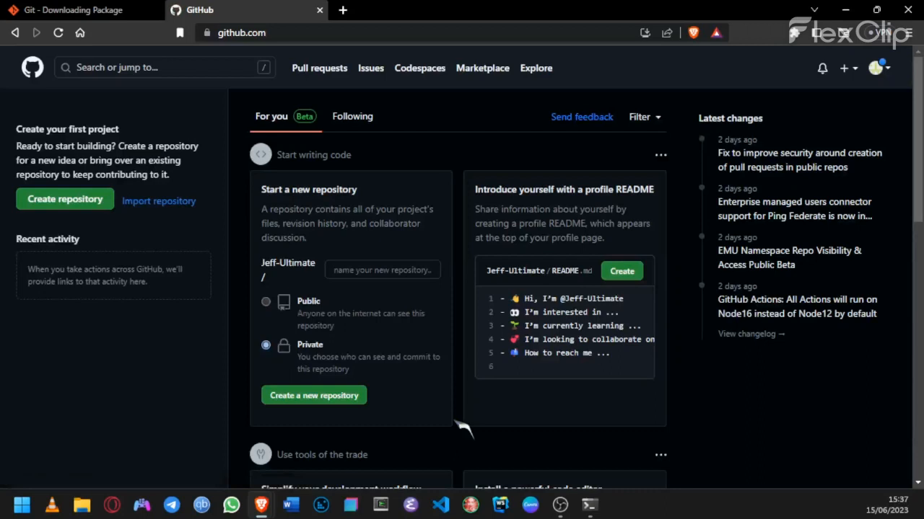
click(882, 69)
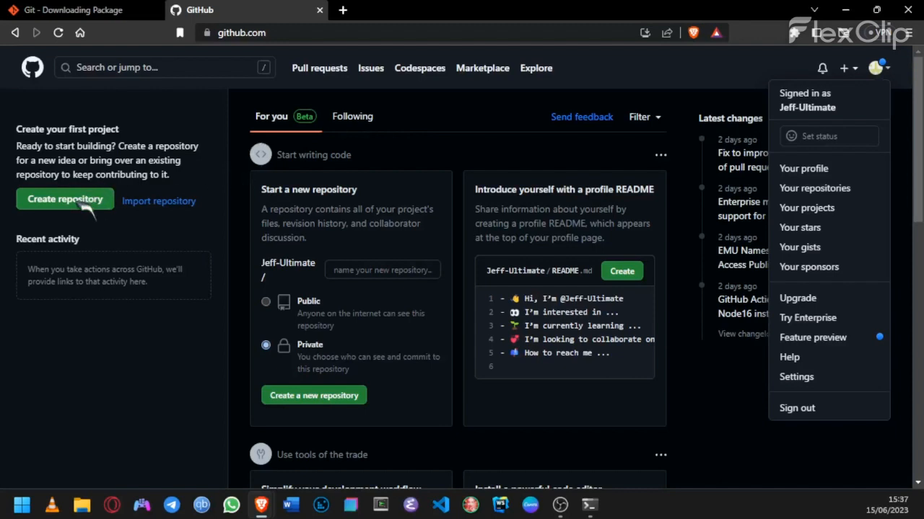
scroll(707, 339, down, 1)
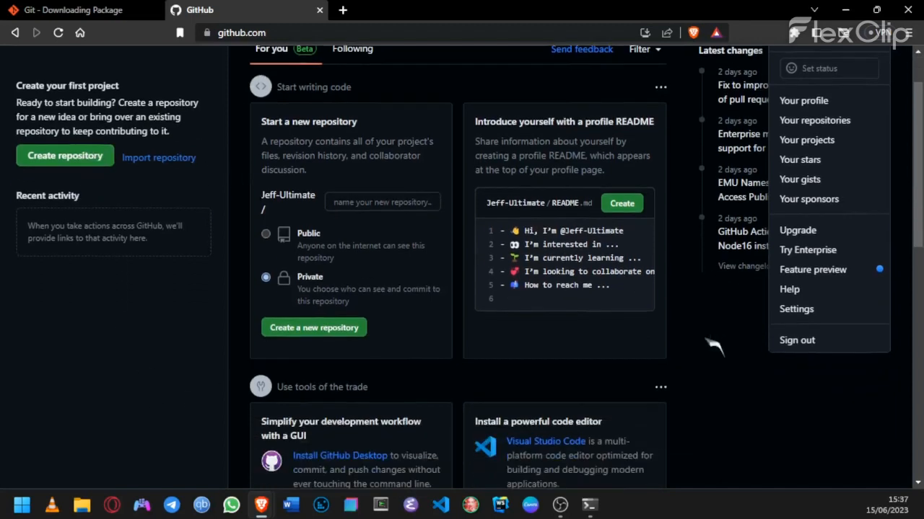
click(724, 348)
scroll(548, 346, down, 2)
scroll(309, 347, down, 1)
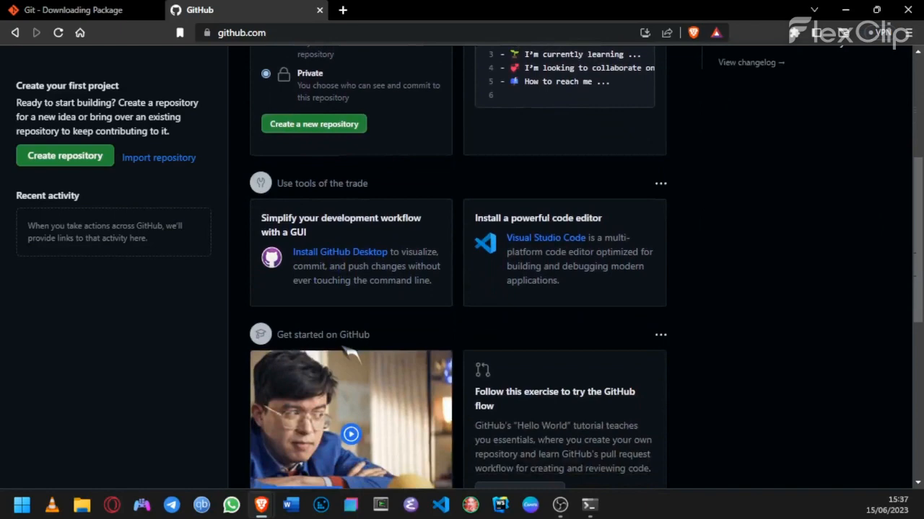
scroll(350, 352, up, 4)
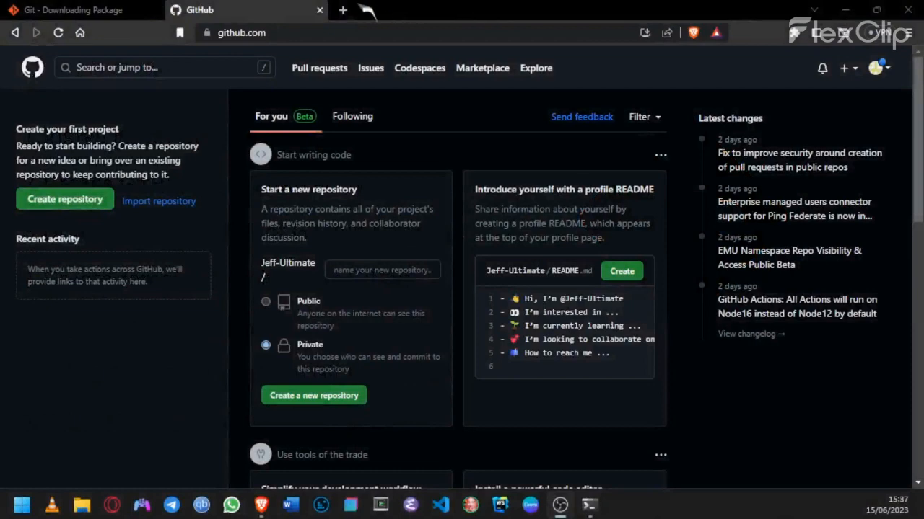
- Search the web for 'gitlab' in a new Brave tab and go to GitLab's sign-in page
click(342, 11)
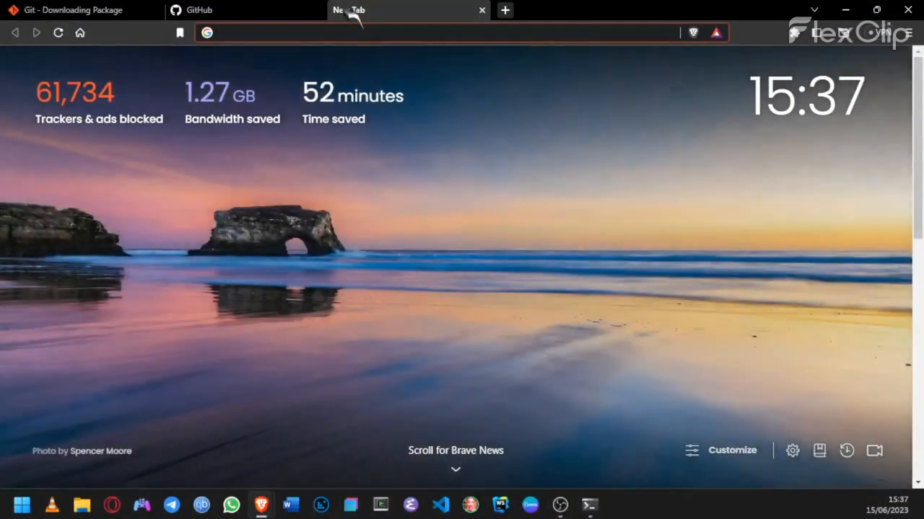
text(git)
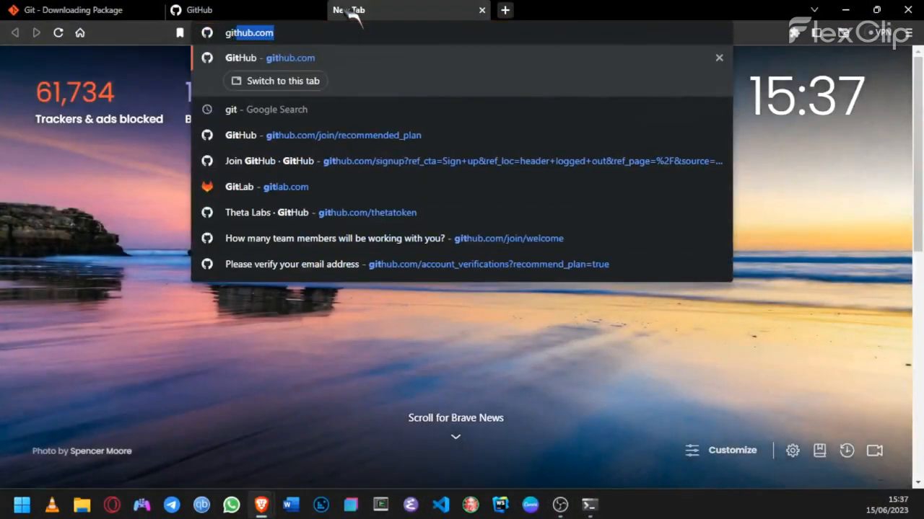
key(BackSpace)
text(lab)
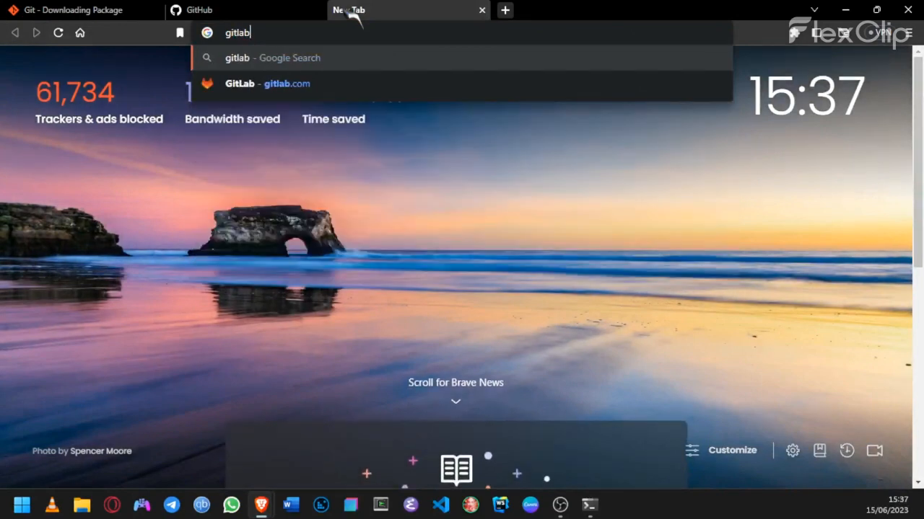
key(Return)
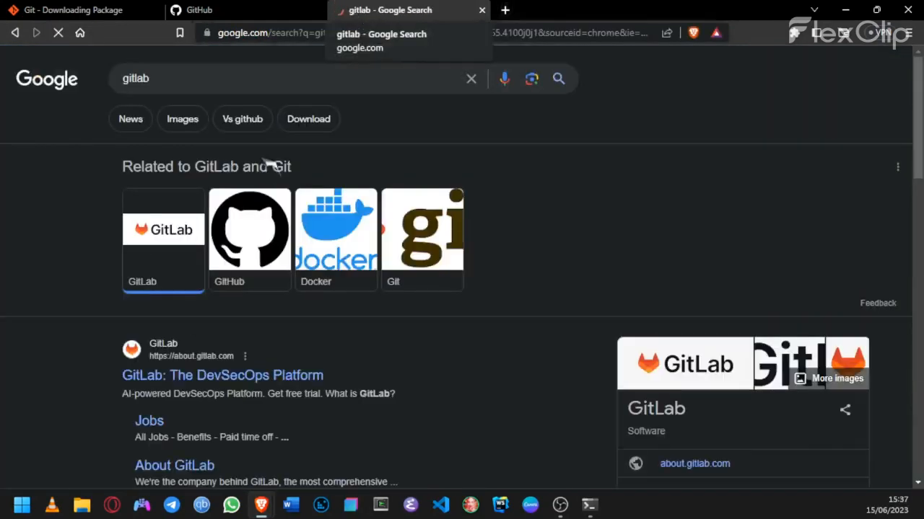
scroll(234, 249, down, 3)
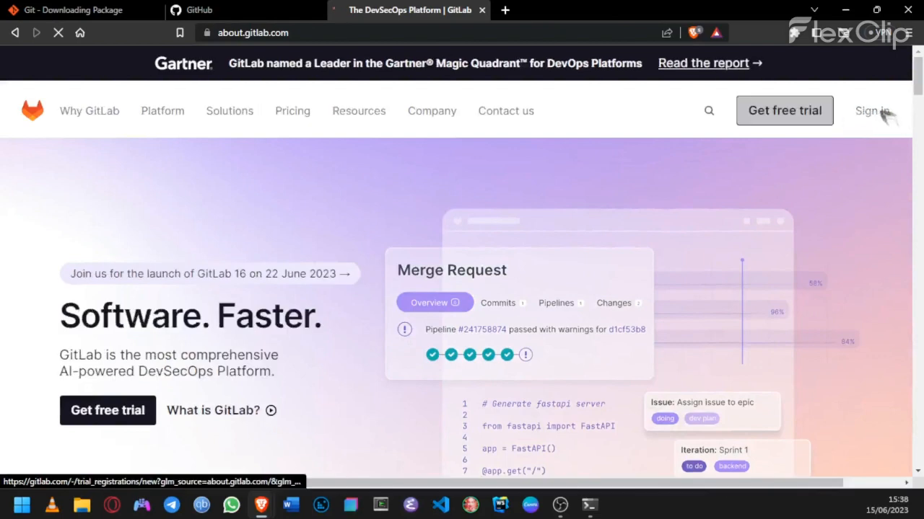
click(895, 116)
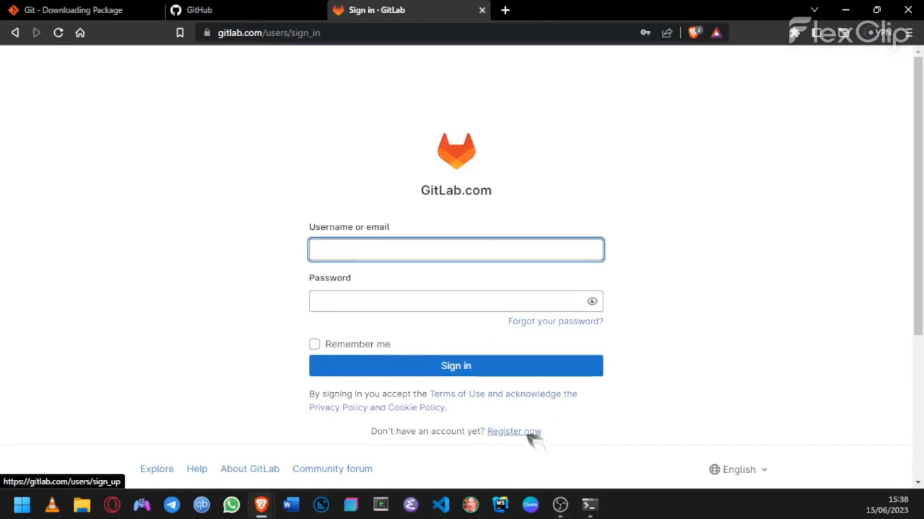
- On GitLab's registration form, enter the first name, last name and an available username
click(528, 433)
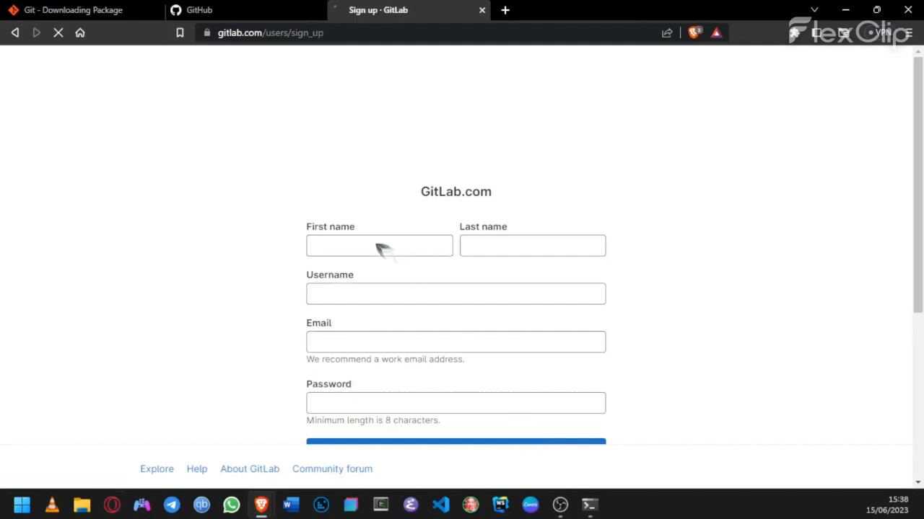
click(380, 245)
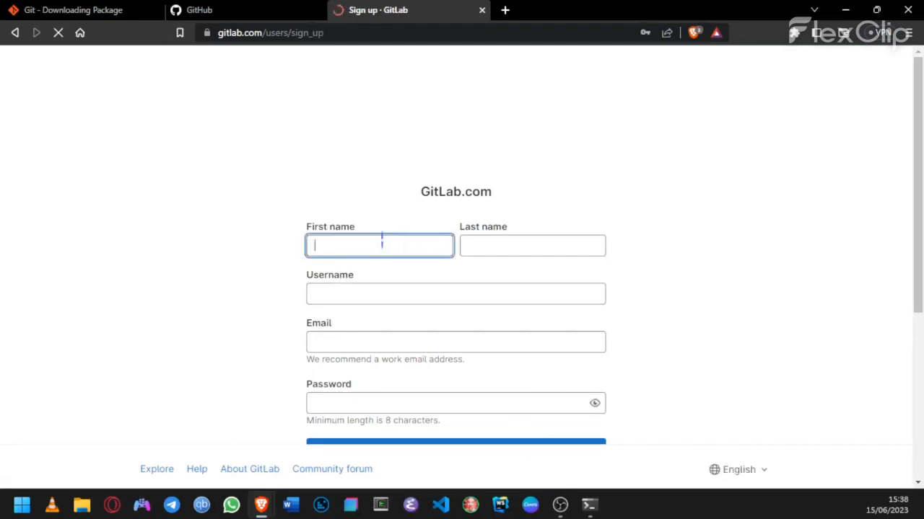
text(Jeff)
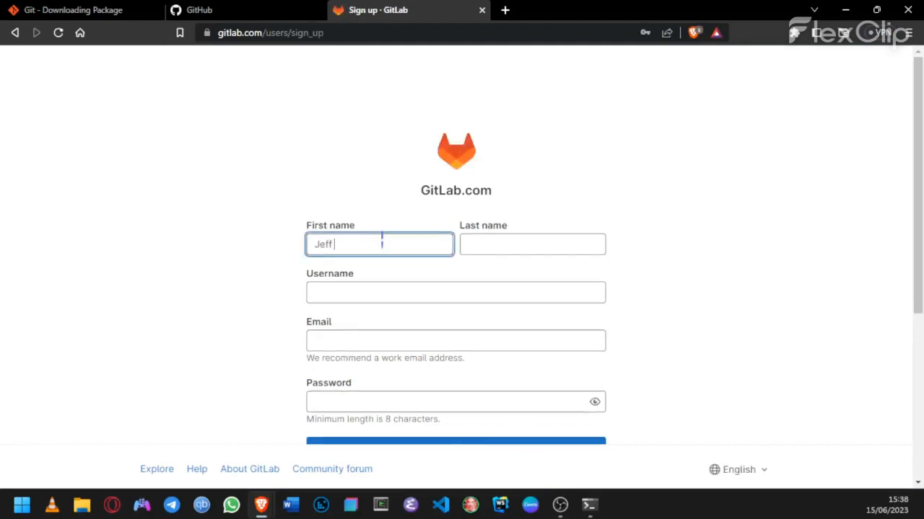
click(539, 245)
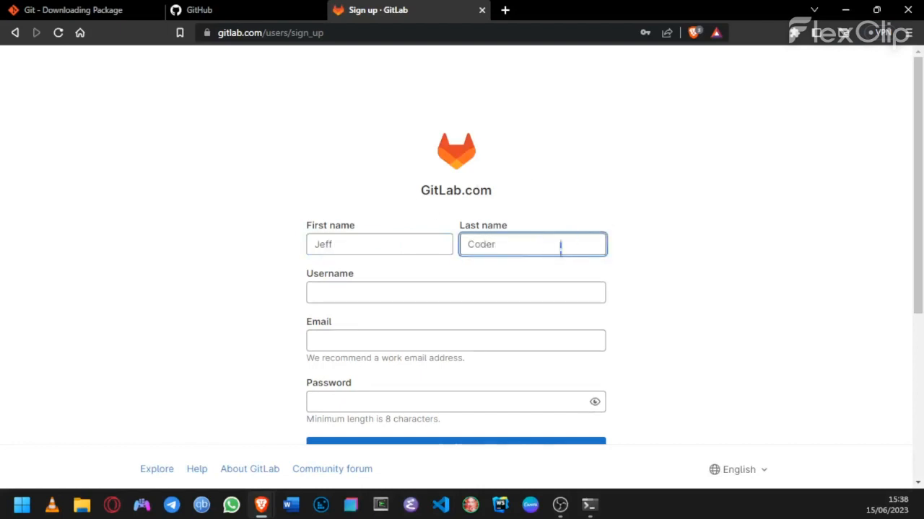
click(513, 290)
text(Jeff)
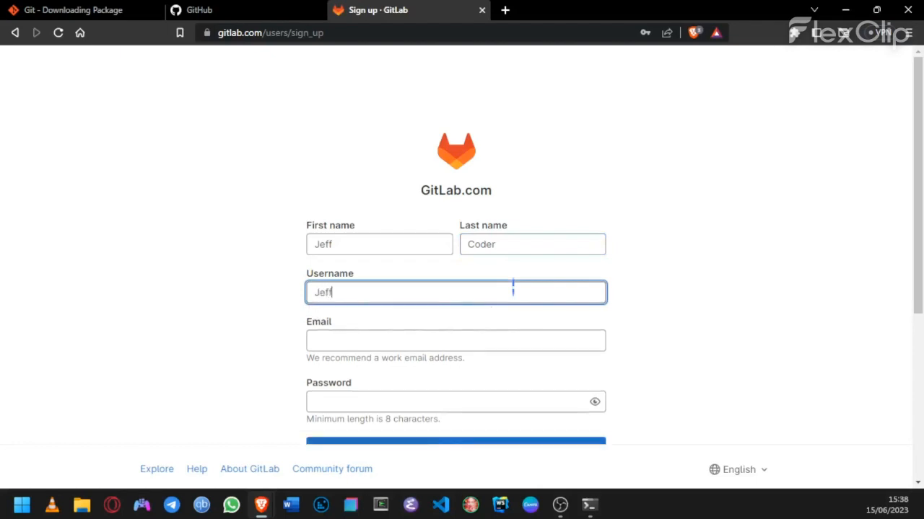
click(508, 246)
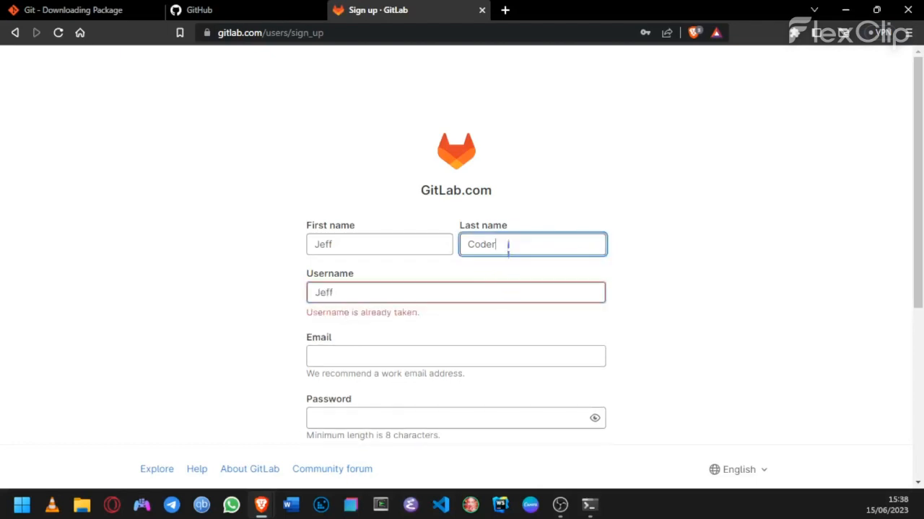
key(ctrl+a)
key(BackSpace)
text(A)
click(399, 288)
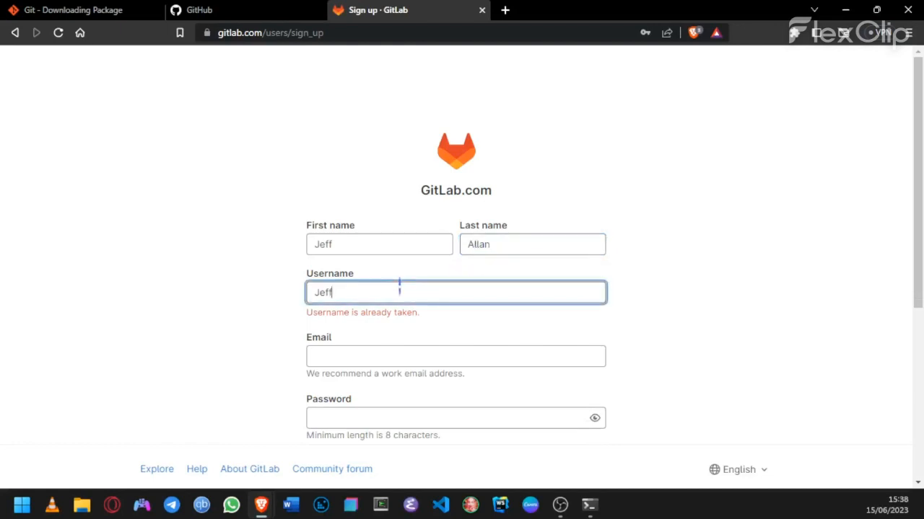
text(-Co)
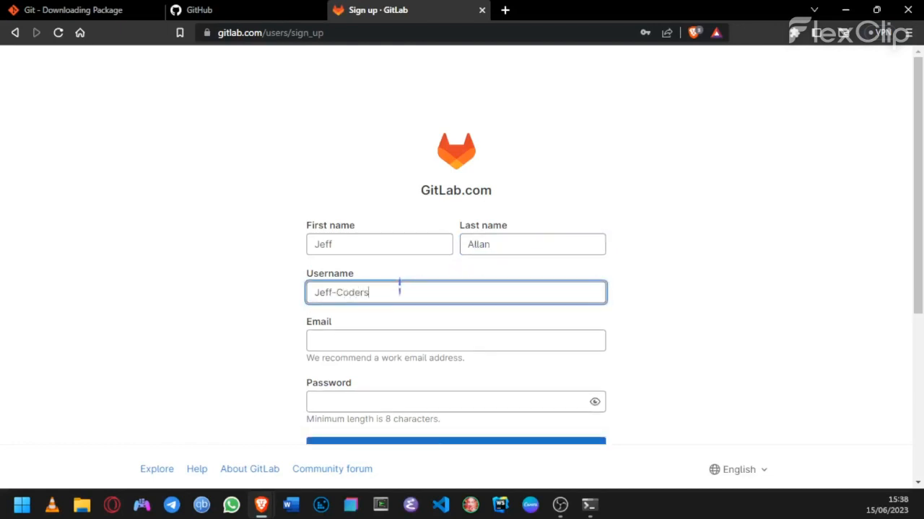
text(ders)
key(BackSpace)
text(z)
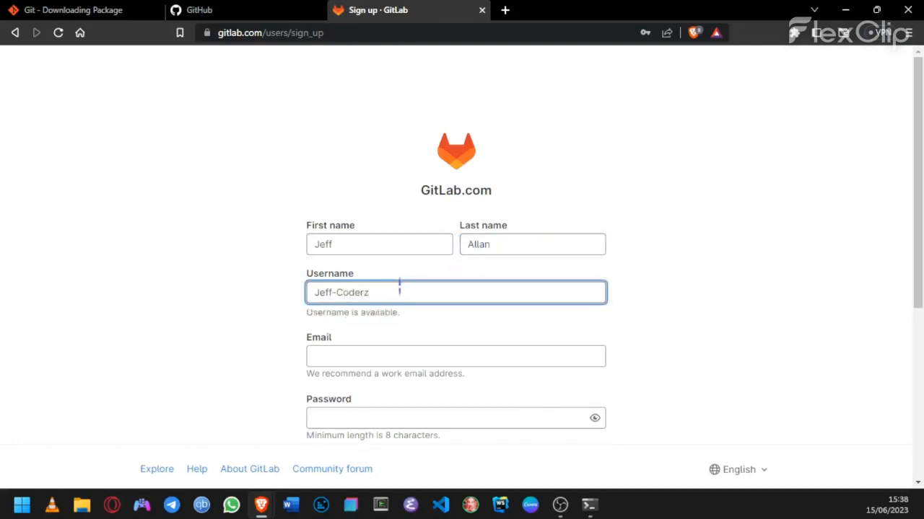
- Paste the e-mail address, fill in the saved password, and submit the registration
click(386, 359)
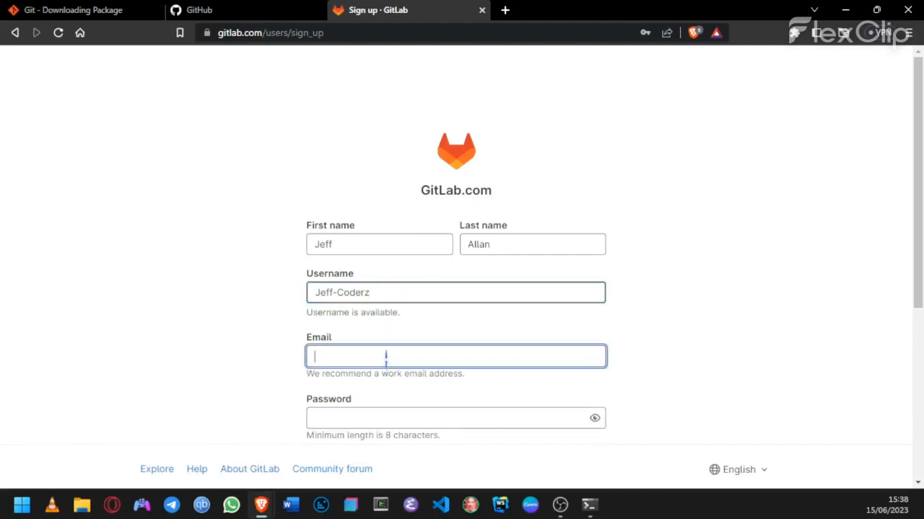
key(ctrl+v)
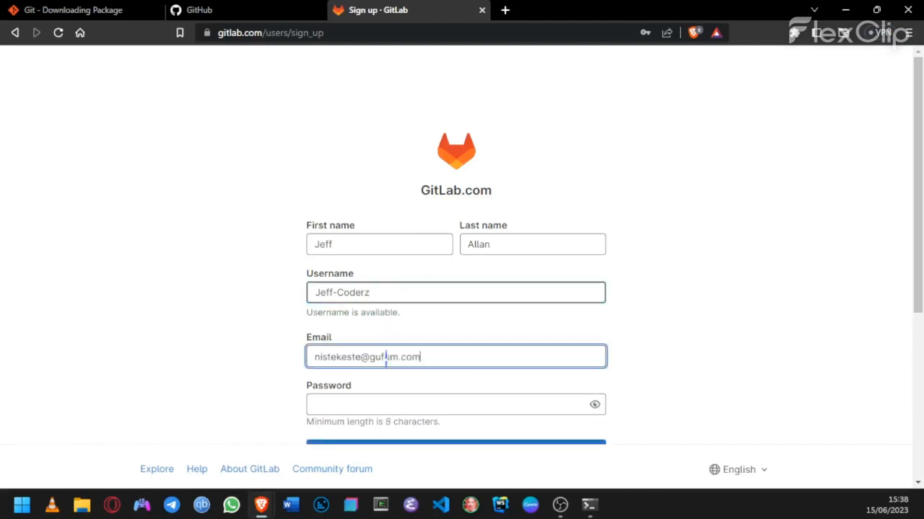
click(390, 407)
key(ctrl+v)
click(448, 244)
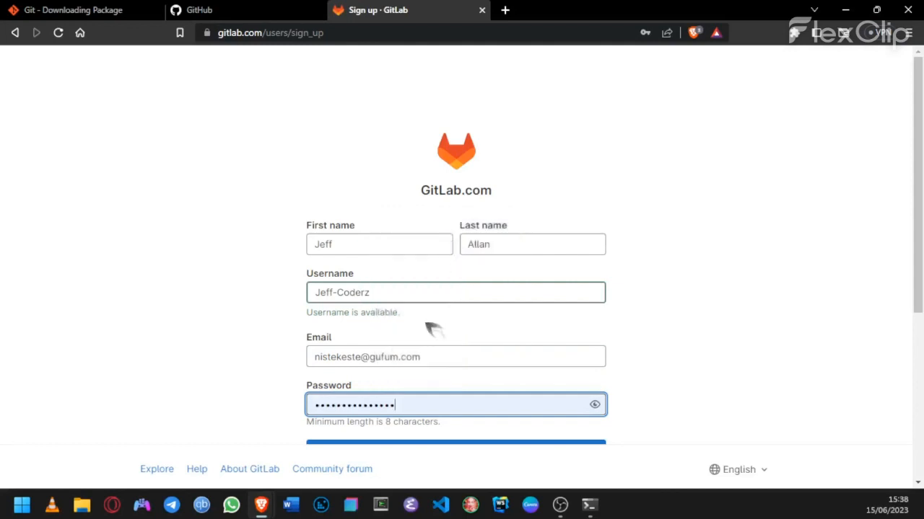
scroll(426, 324, down, 3)
click(462, 246)
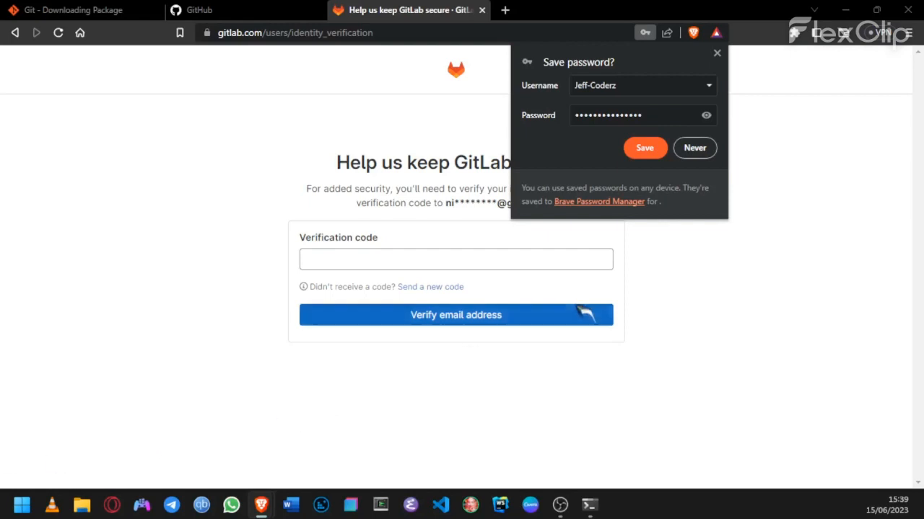
- Save the password in Brave, verify the account with the e-mailed code, and reload to the welcome form
click(645, 149)
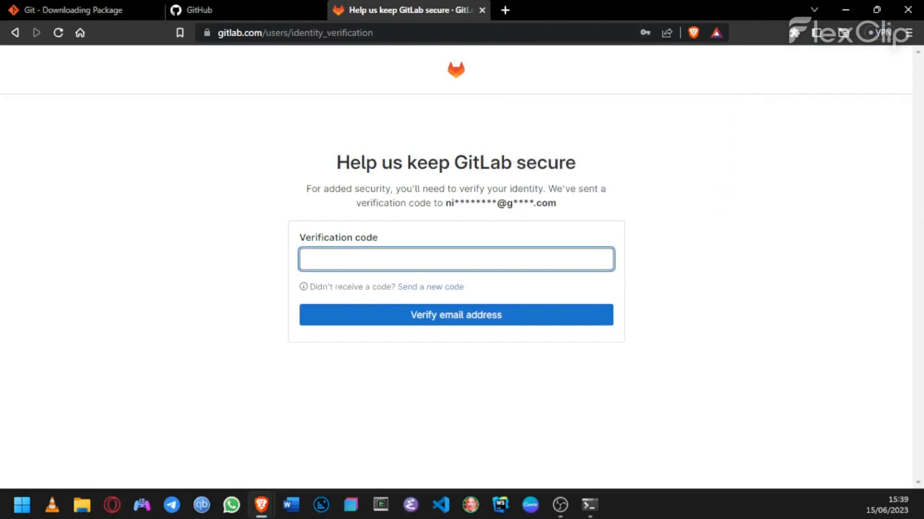
key(alt+Tab)
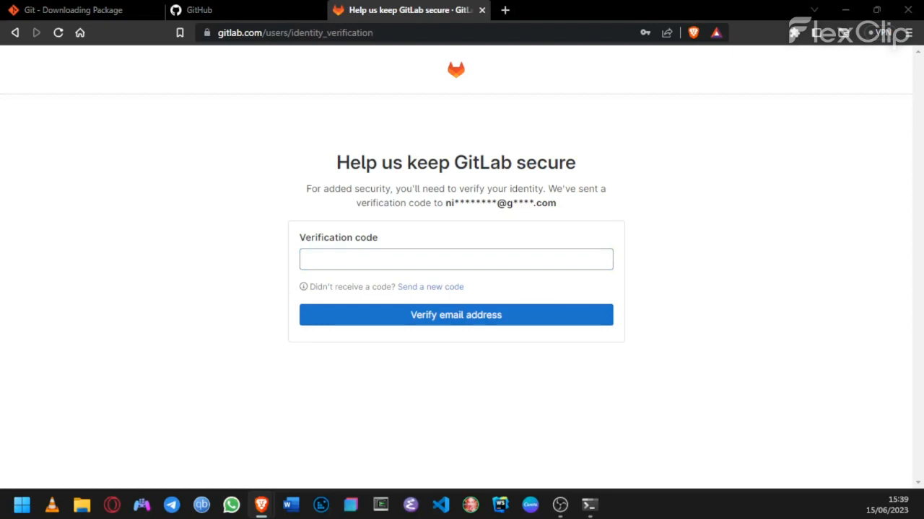
click(403, 261)
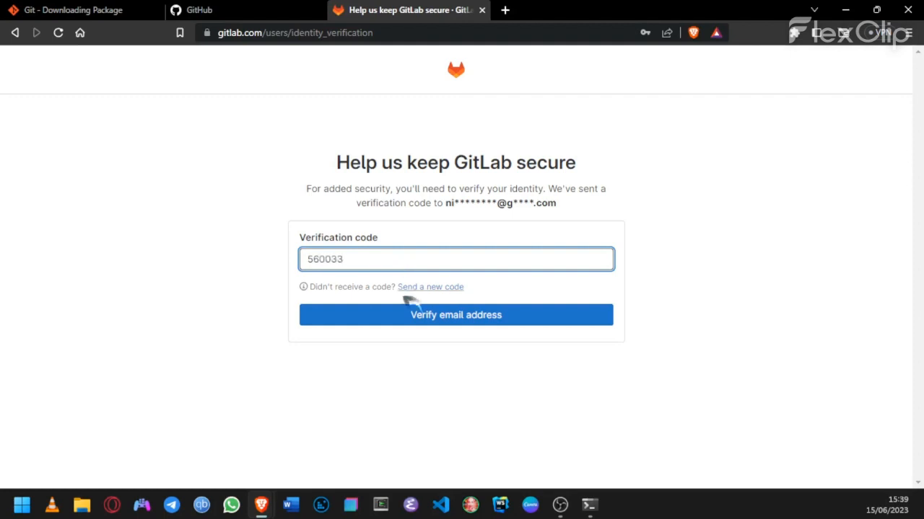
click(411, 321)
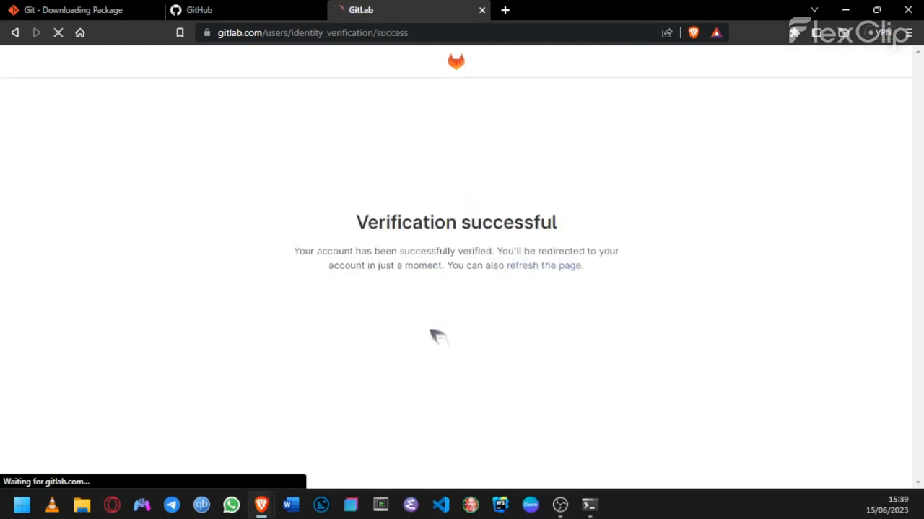
click(536, 266)
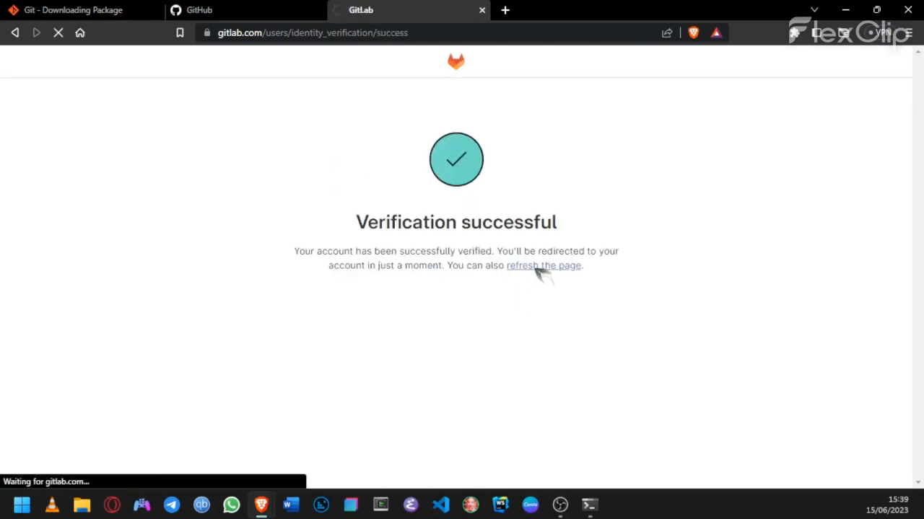
scroll(534, 264, down, 2)
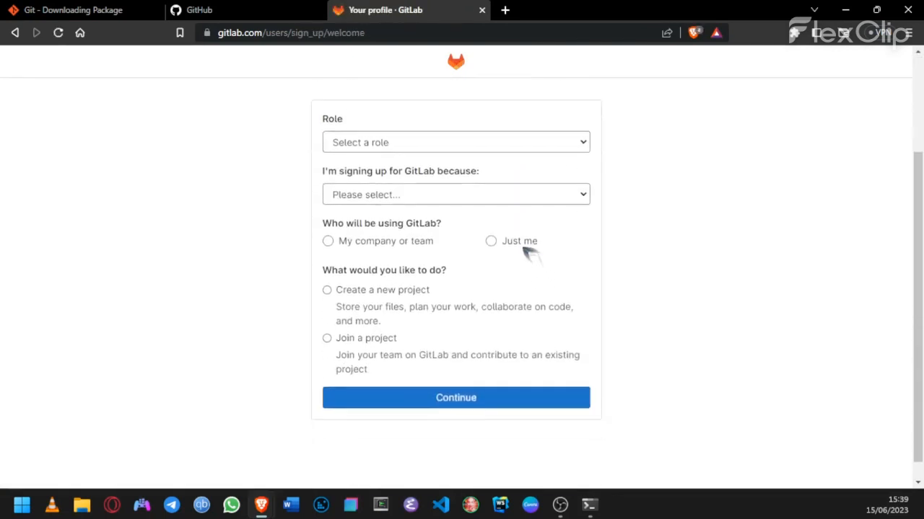
- Answer the welcome form: Software Developer, 'I want to store my code', just me, create a new project
click(463, 145)
click(445, 173)
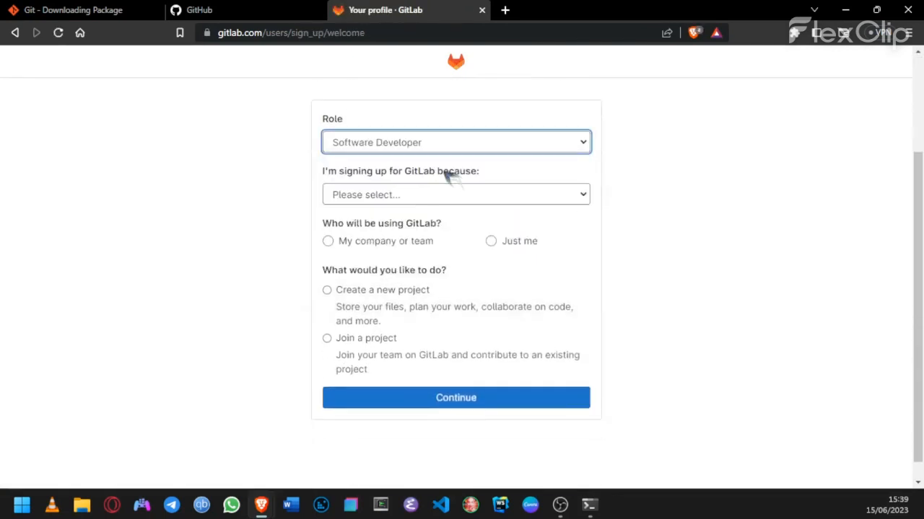
click(437, 193)
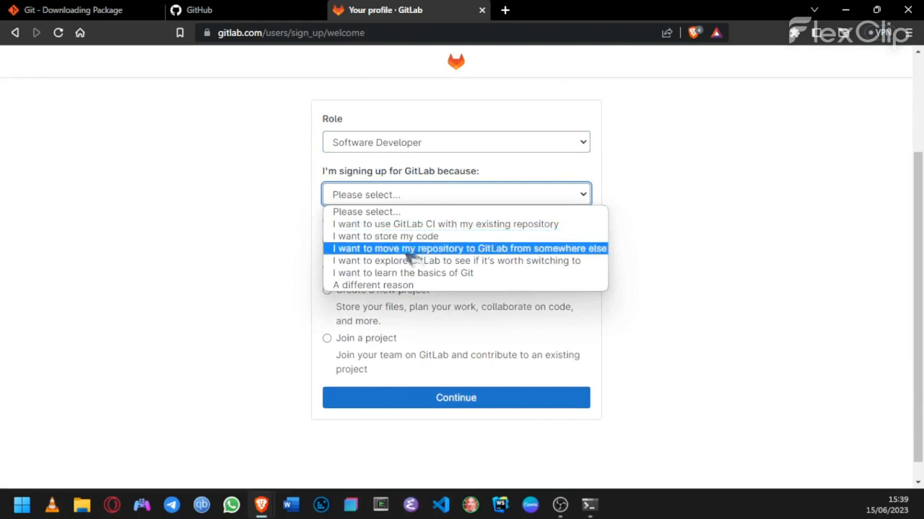
click(395, 239)
click(494, 243)
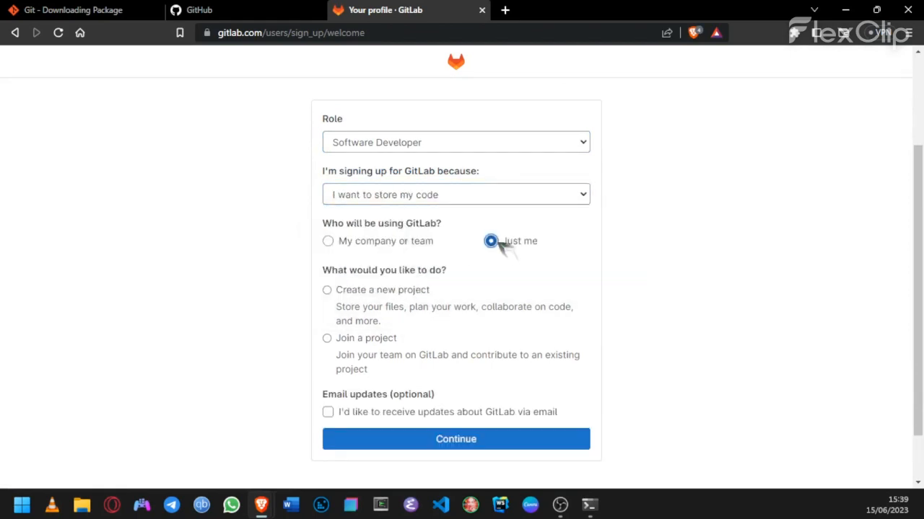
click(359, 289)
click(427, 440)
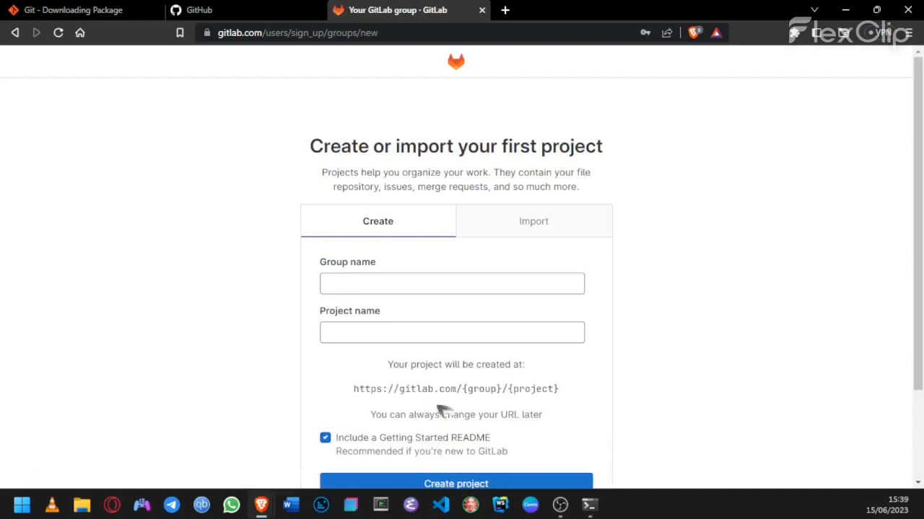
- Enter the group name and name the first project 'Hackathon'
scroll(437, 410, down, 1)
scroll(443, 406, up, 1)
click(408, 283)
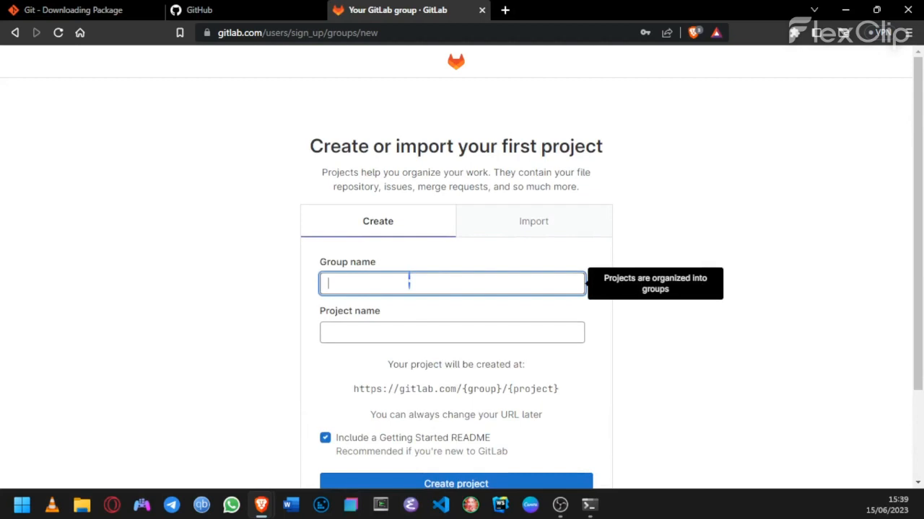
text(Just)
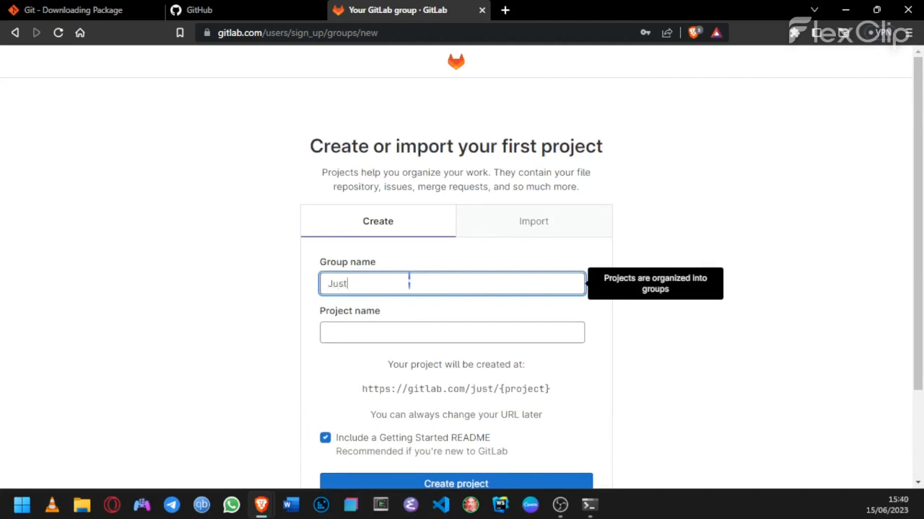
text(iv)
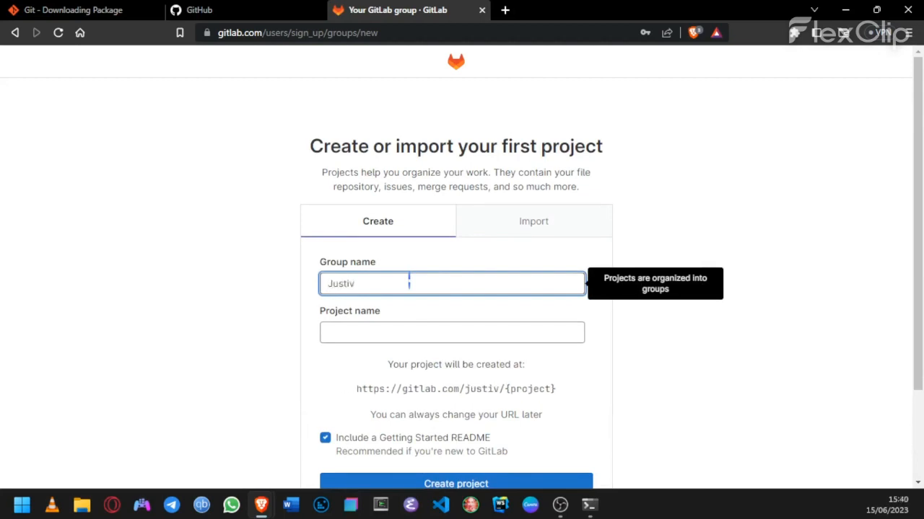
key(BackSpace)
text(b)
key(BackSpace)
text(n)
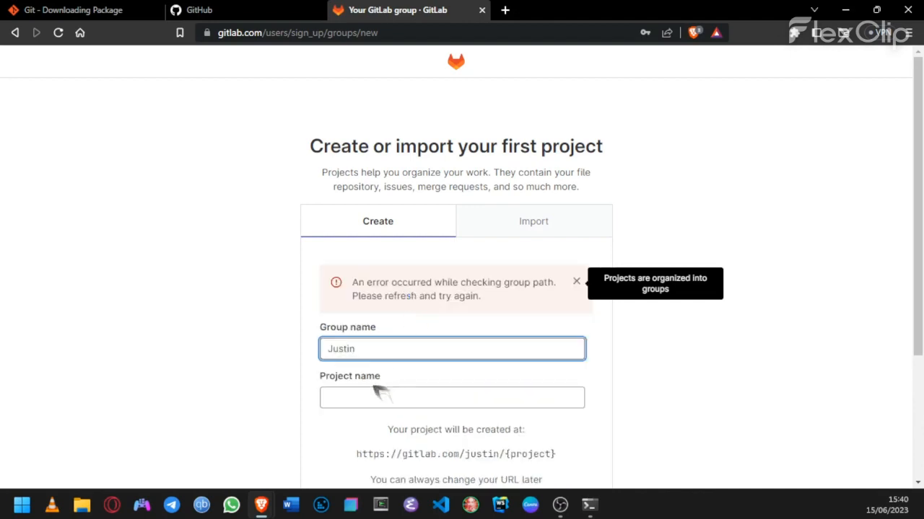
click(373, 395)
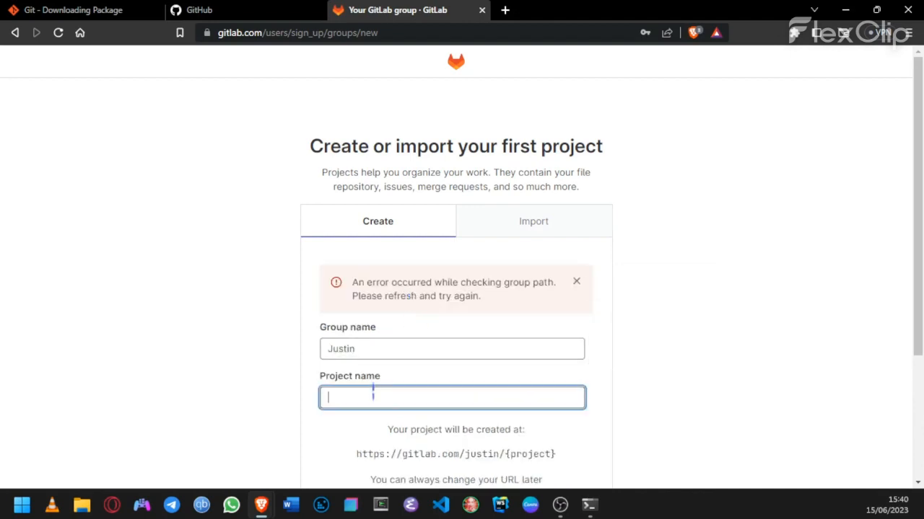
text(Hackathon)
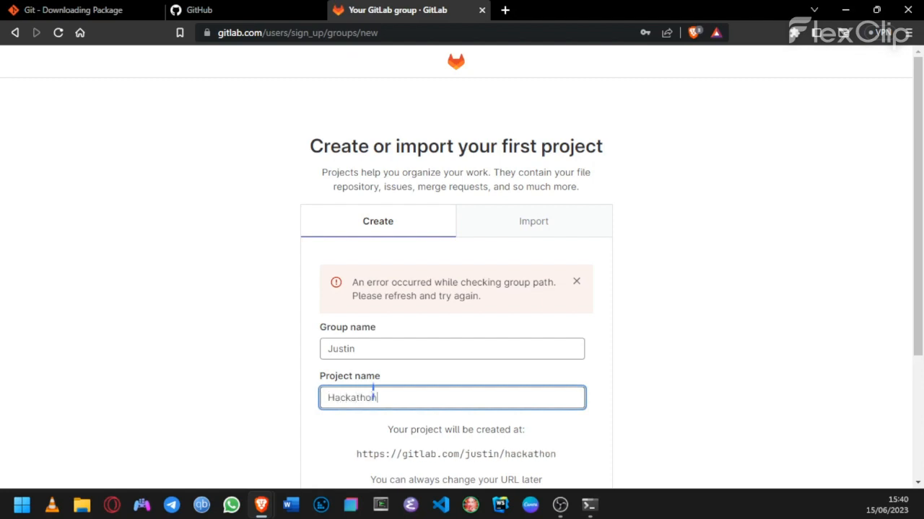
scroll(388, 346, down, 2)
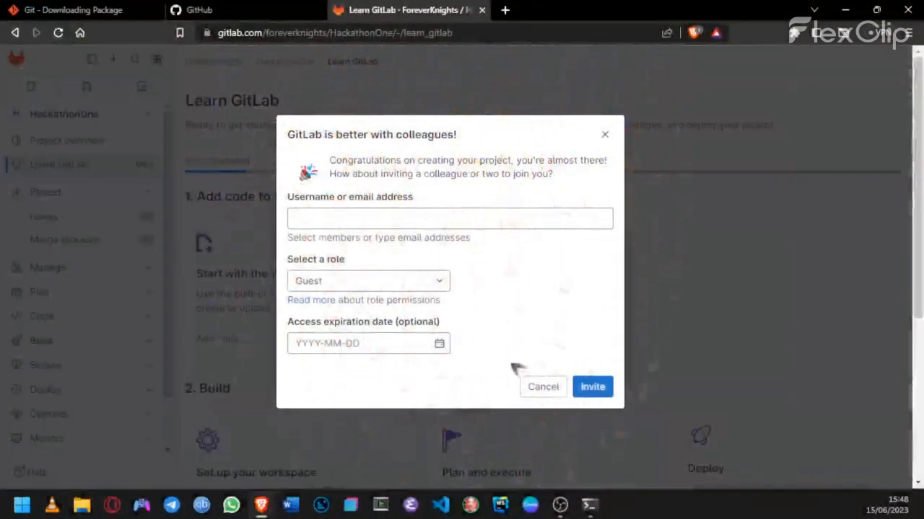
- Dismiss the invite-colleagues prompt without inviting anyone and look over the Learn GitLab checklist
click(551, 386)
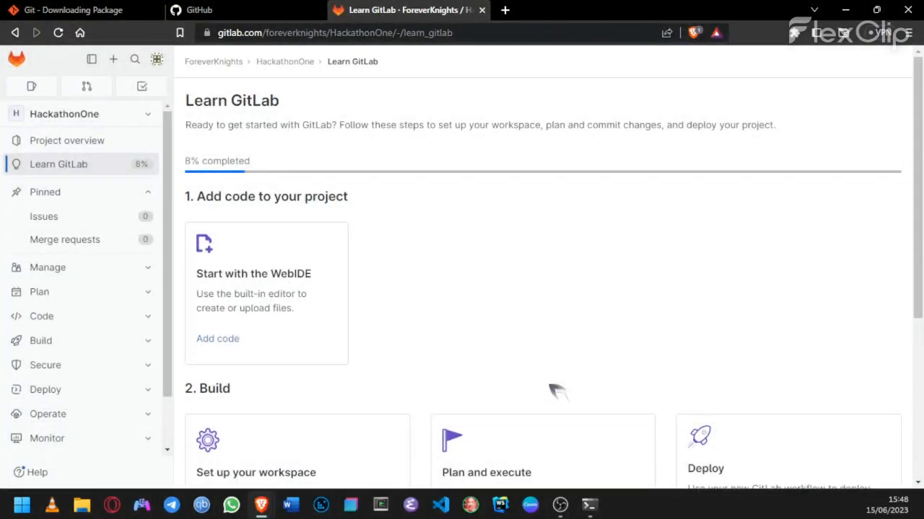
scroll(275, 143, down, 1)
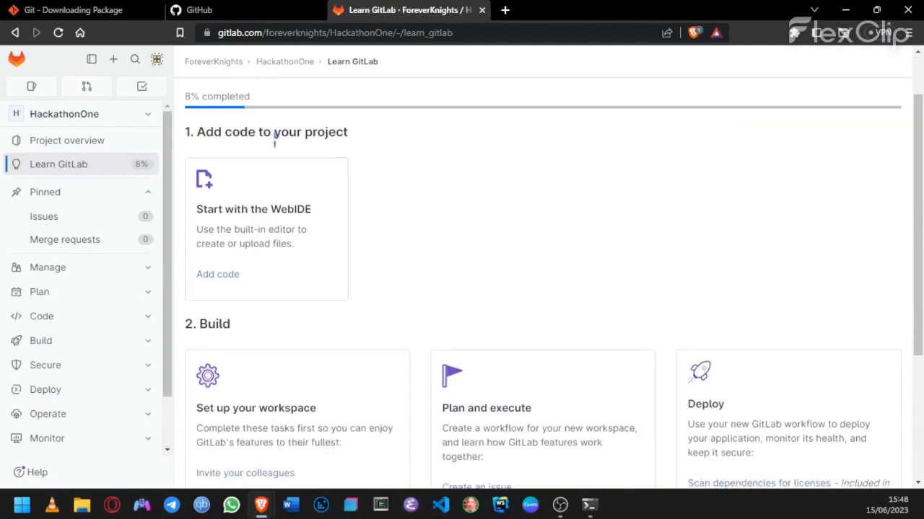
scroll(77, 149, up, 1)
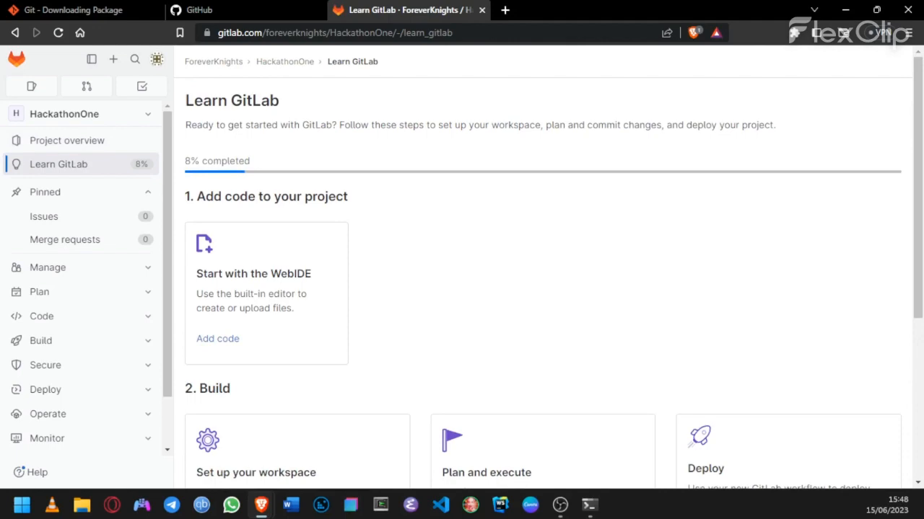
key(alt+Tab)
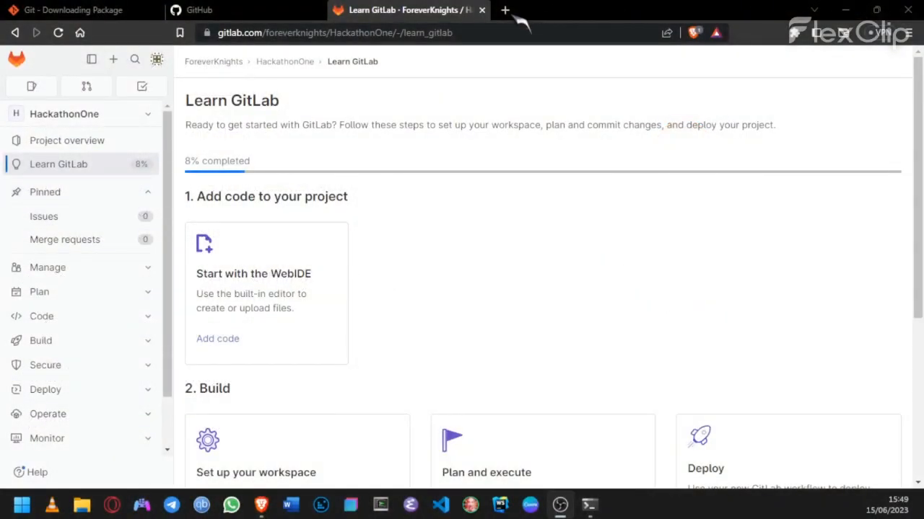
- Search 'github desktop' and follow the Installing GitHub Desktop docs to the download page
click(505, 10)
text(git)
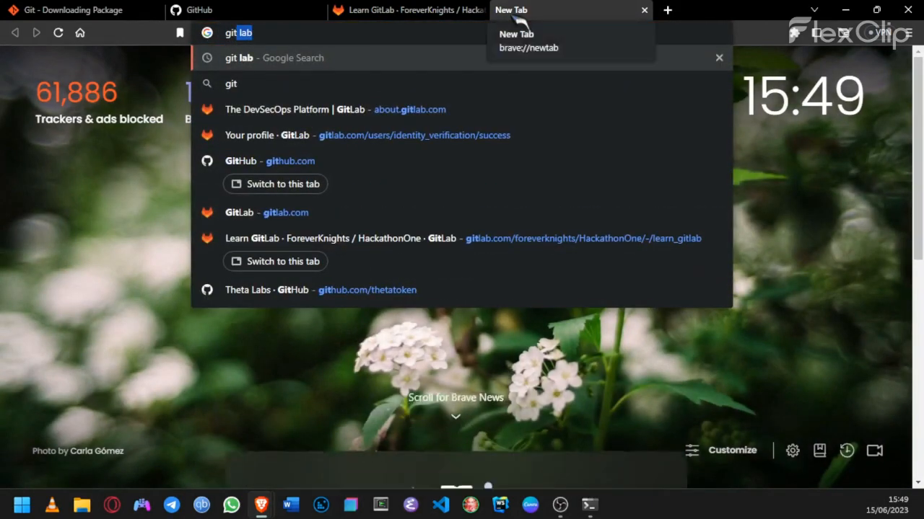
text(hub desk)
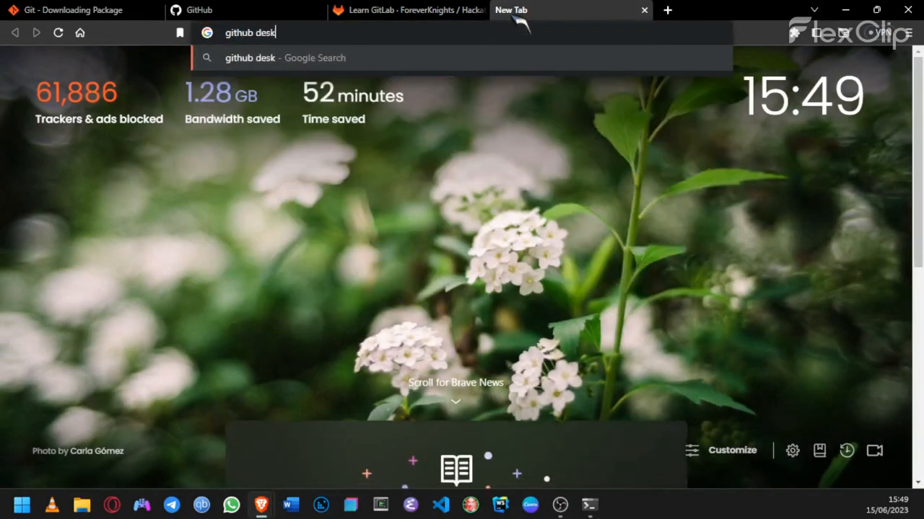
text(top)
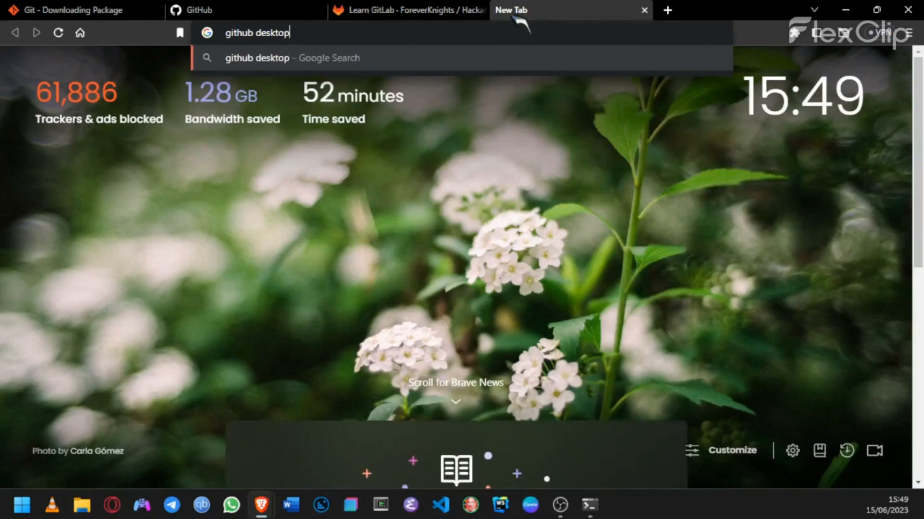
key(Return)
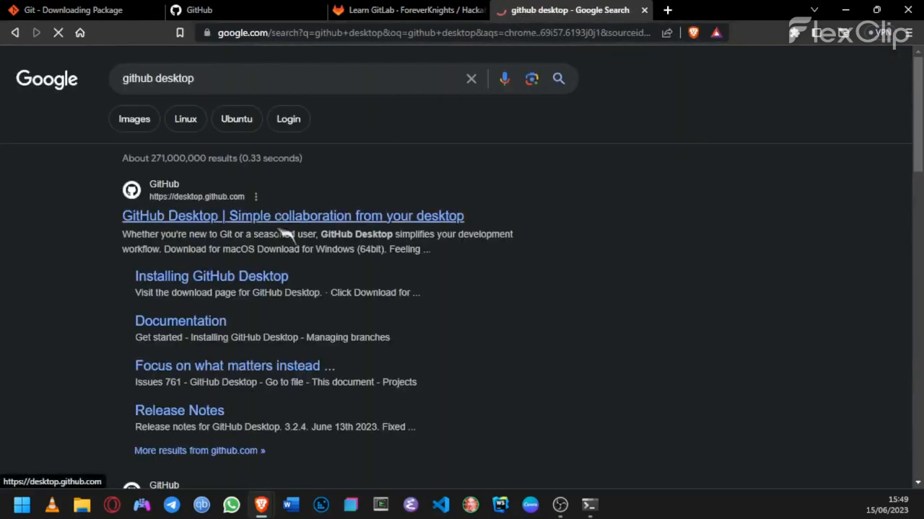
click(230, 280)
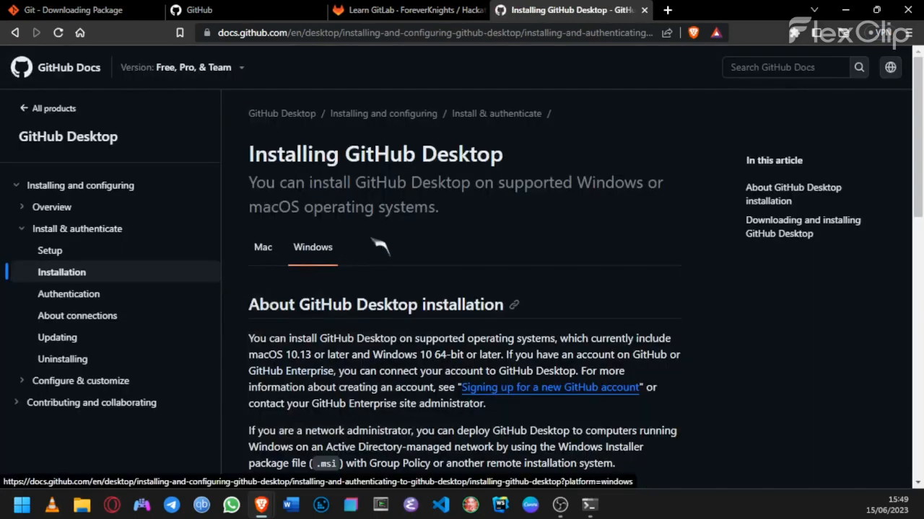
scroll(404, 241, down, 9)
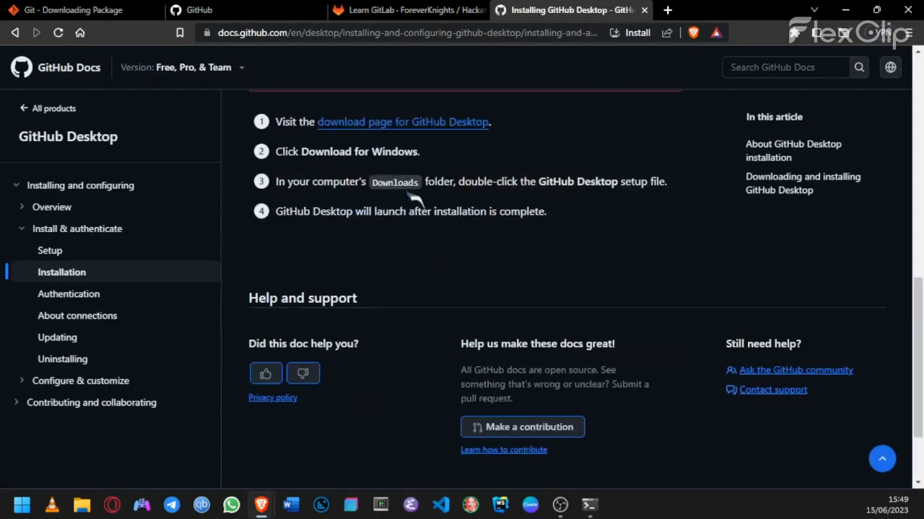
click(403, 127)
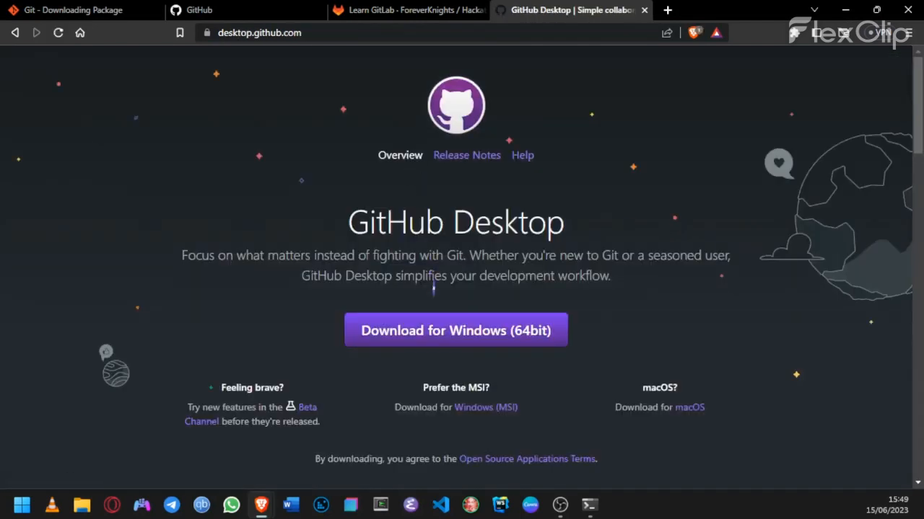
- Download the 64-bit Windows installer GitHubDesktopSetup-x64.exe through the download manager
click(450, 331)
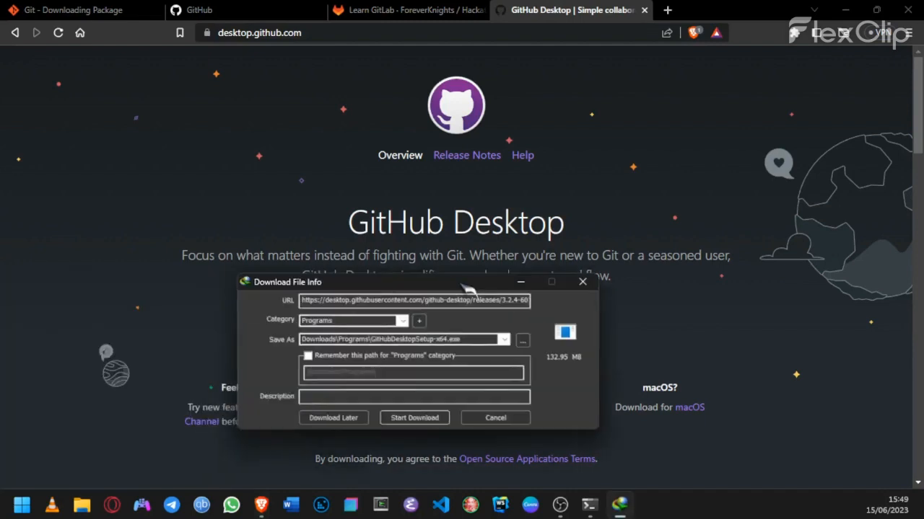
drag(467, 289, 564, 189)
click(509, 315)
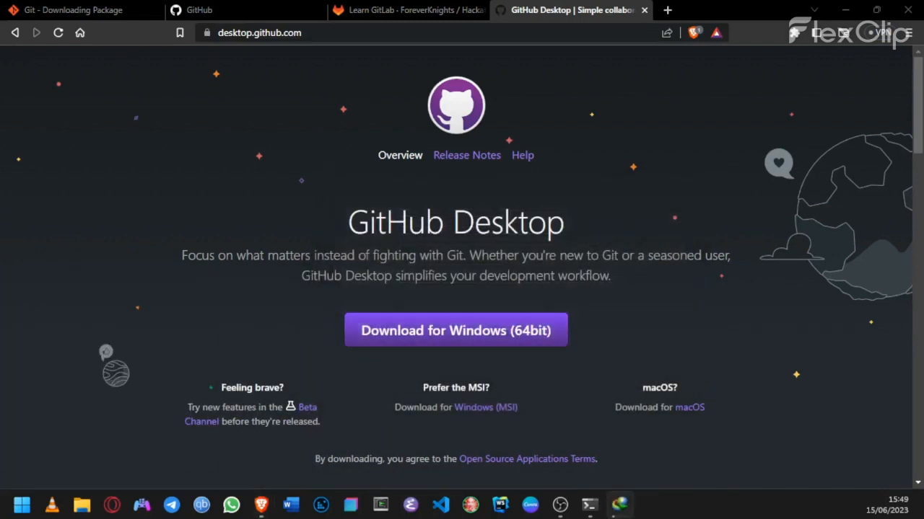
drag(0, 213, 464, 171)
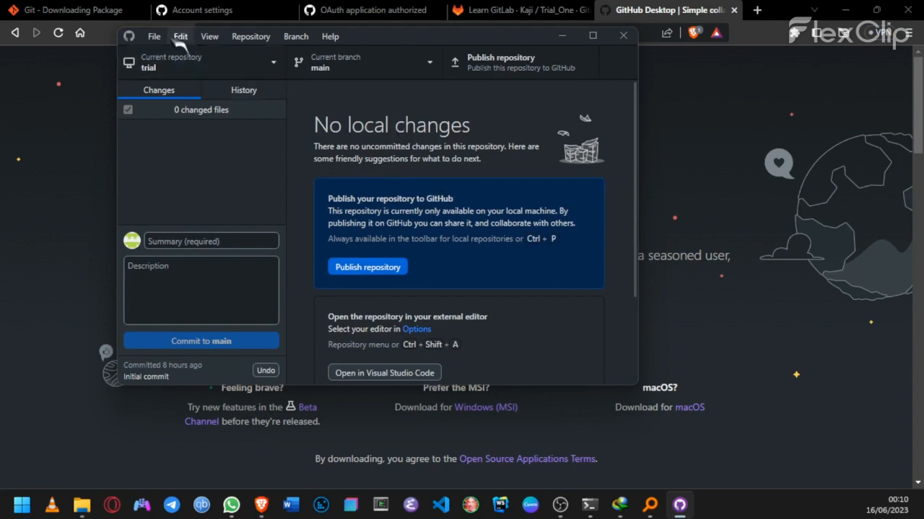
- Sign GitHub Desktop in to a GitHub.com account from File > Options via the browser
click(154, 37)
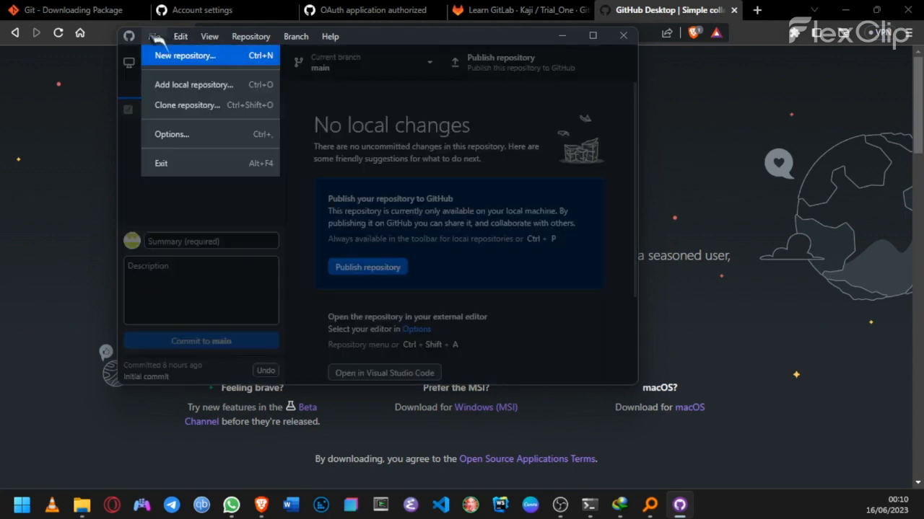
click(176, 135)
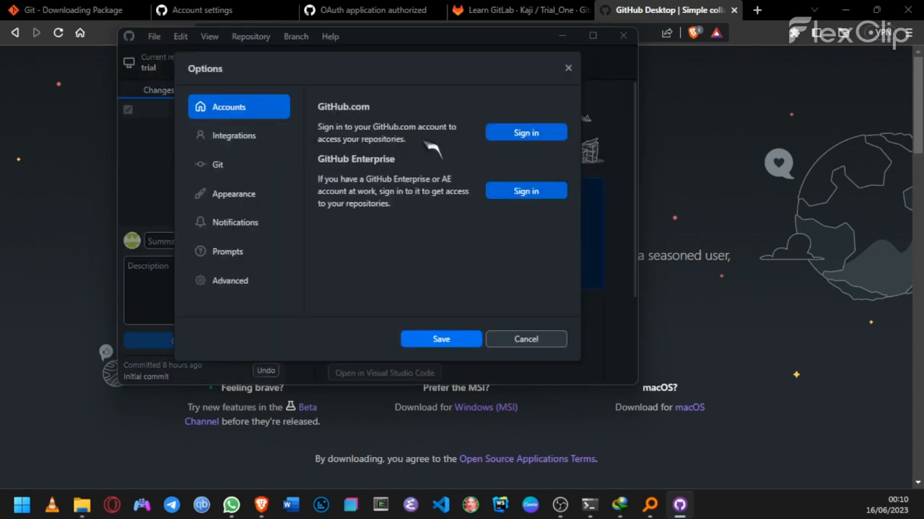
click(505, 137)
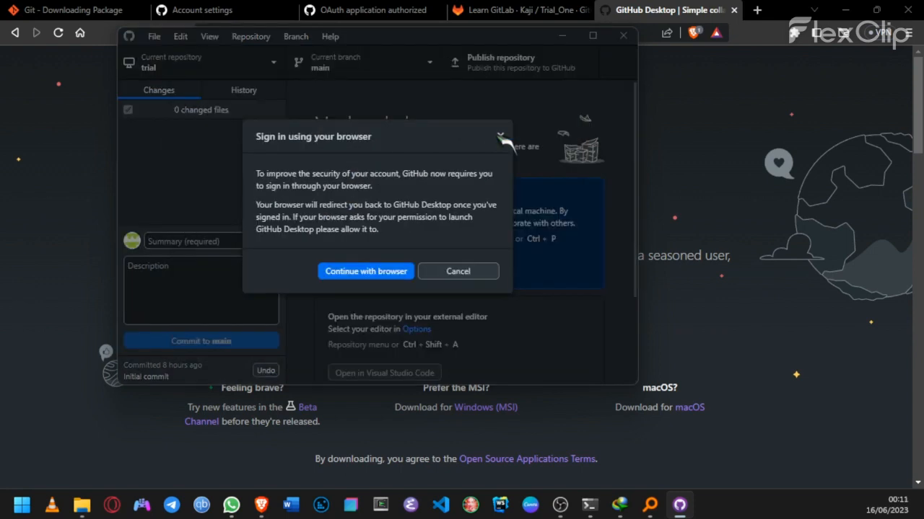
click(369, 272)
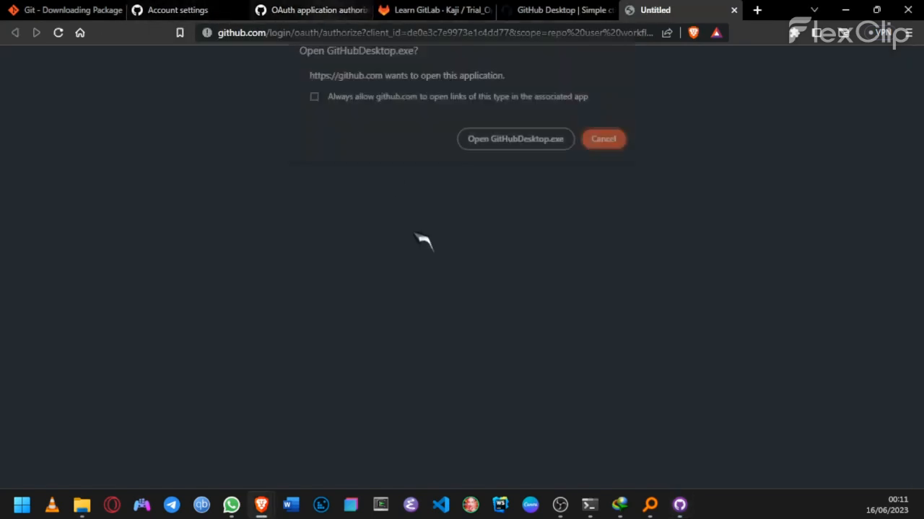
click(485, 149)
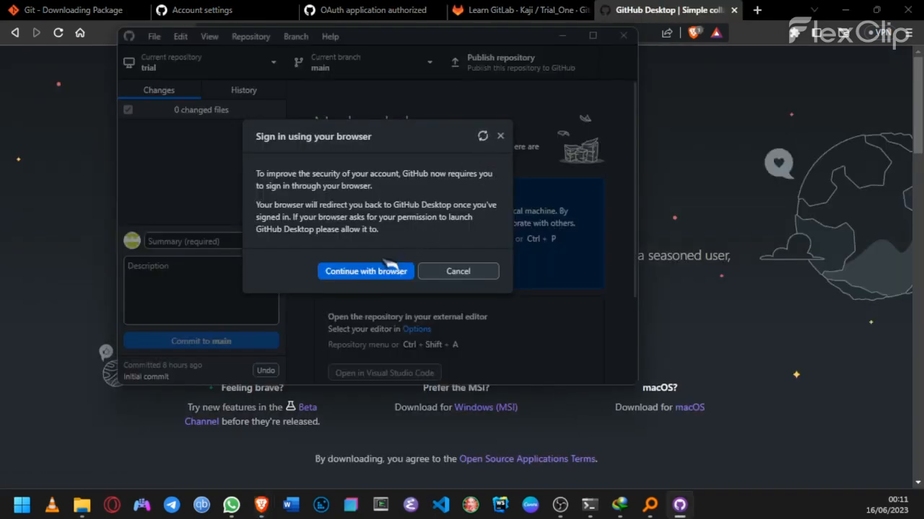
click(383, 268)
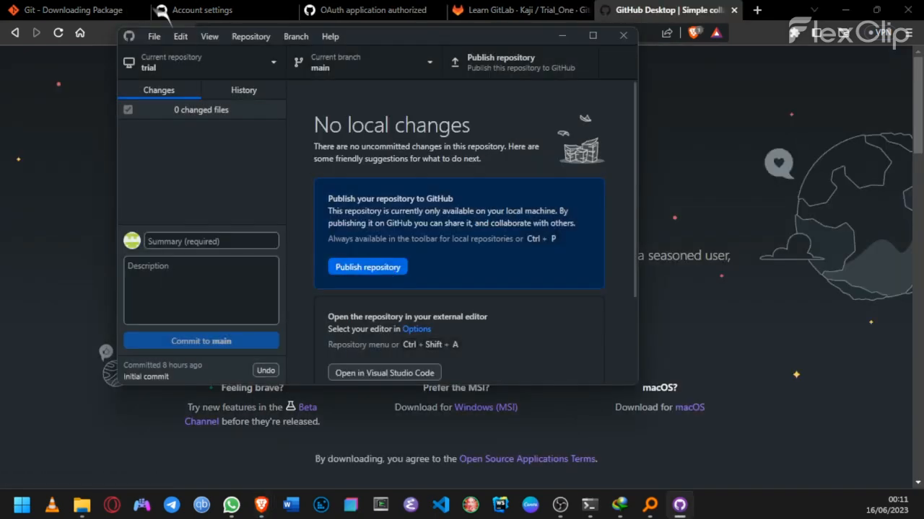
- Confirm the signed-in account in Options, save it, and minimize GitHub Desktop
click(170, 38)
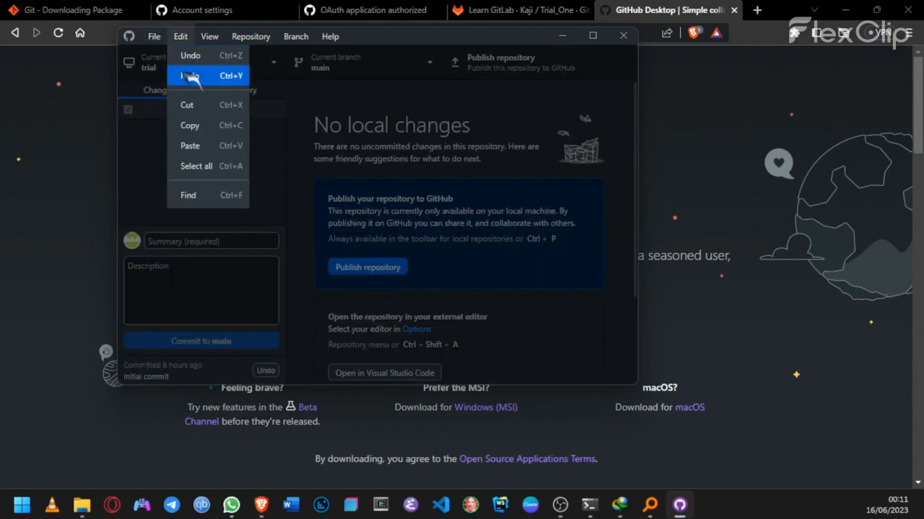
mouse_move(152, 37)
click(167, 133)
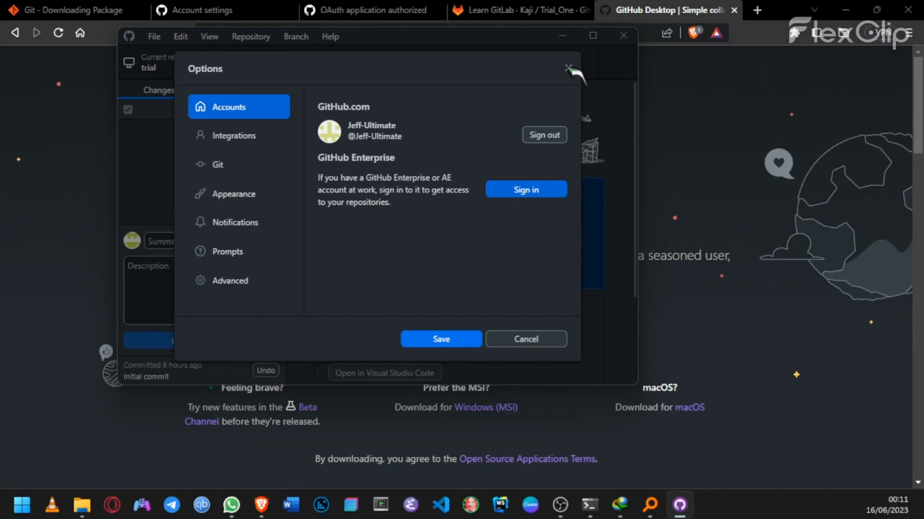
click(462, 338)
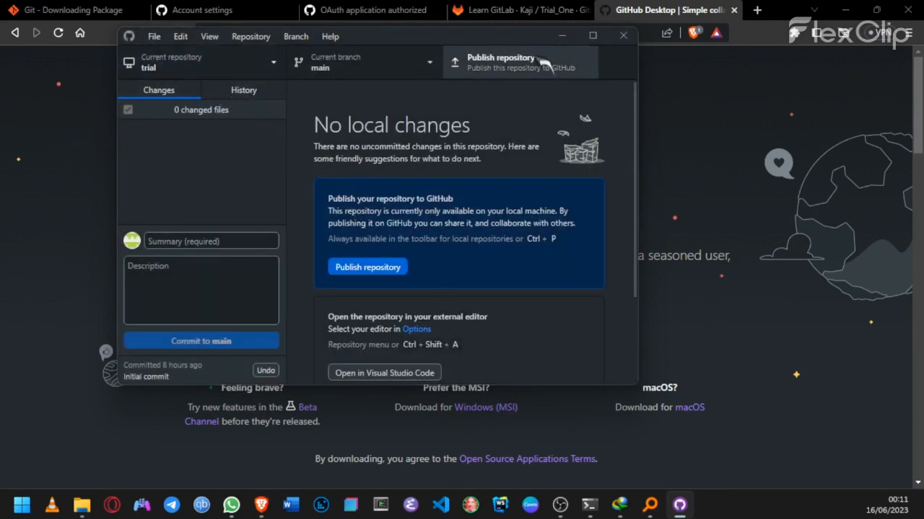
click(562, 36)
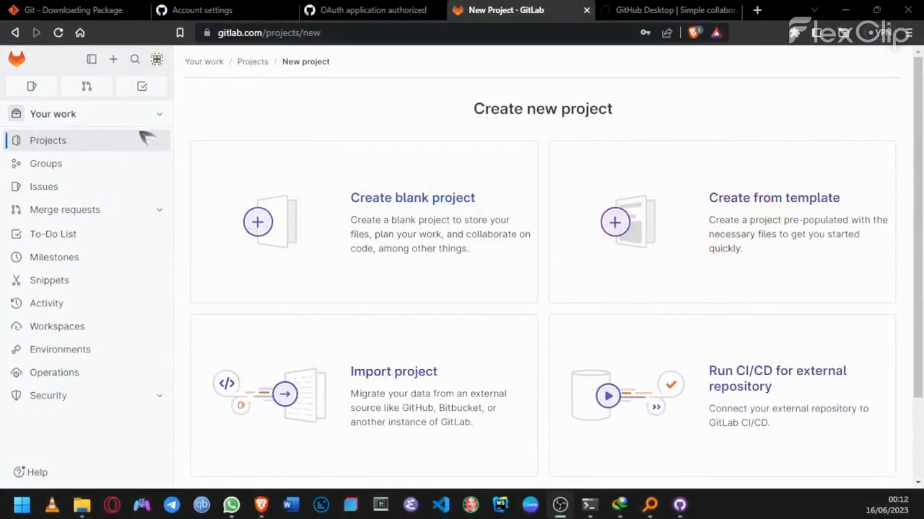
- Create a blank GitLab project named HackathonOne from the + New project menu
click(114, 61)
click(75, 89)
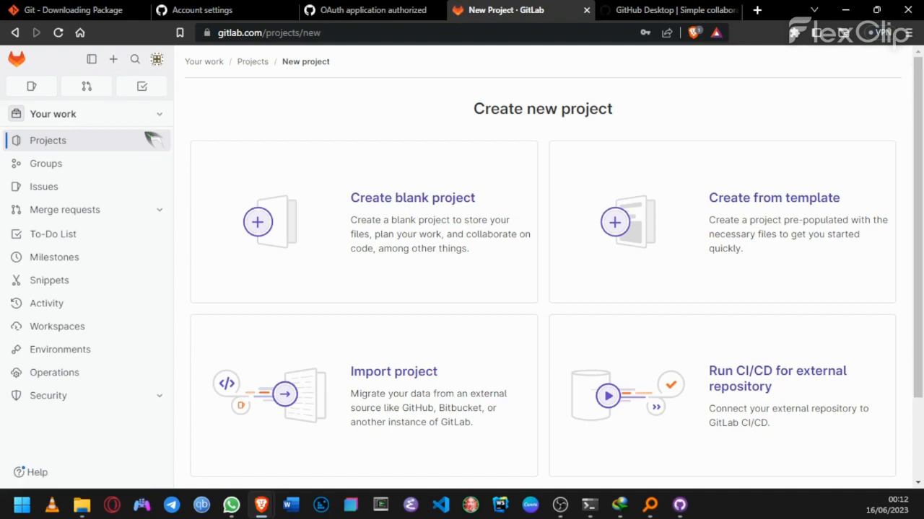
click(378, 198)
click(358, 195)
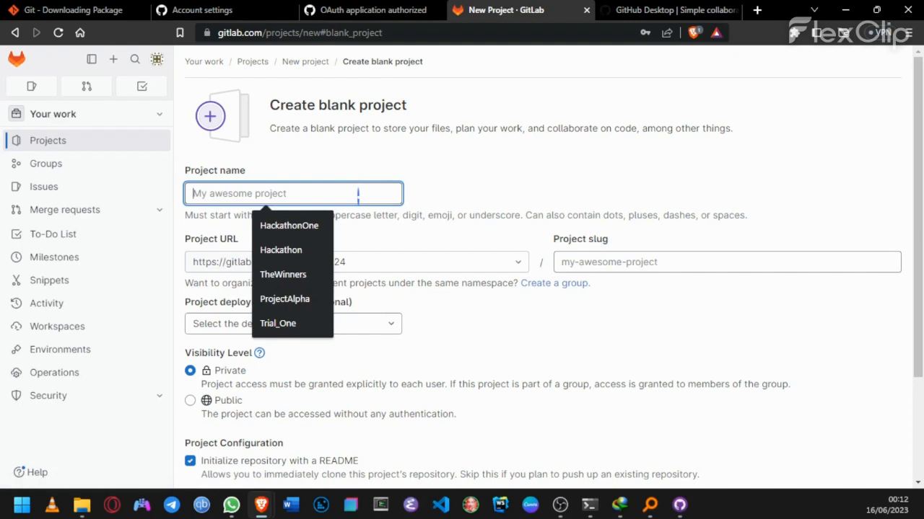
text(A)
key(BackSpace)
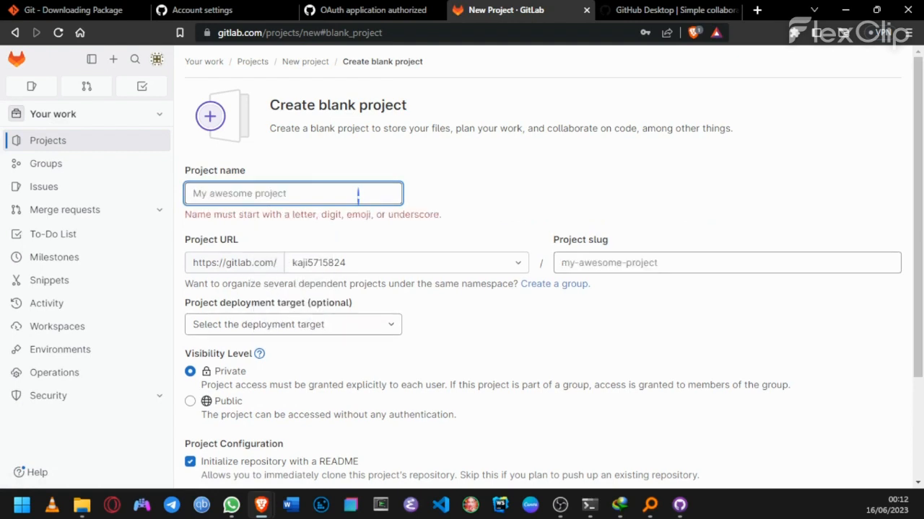
text(Hac)
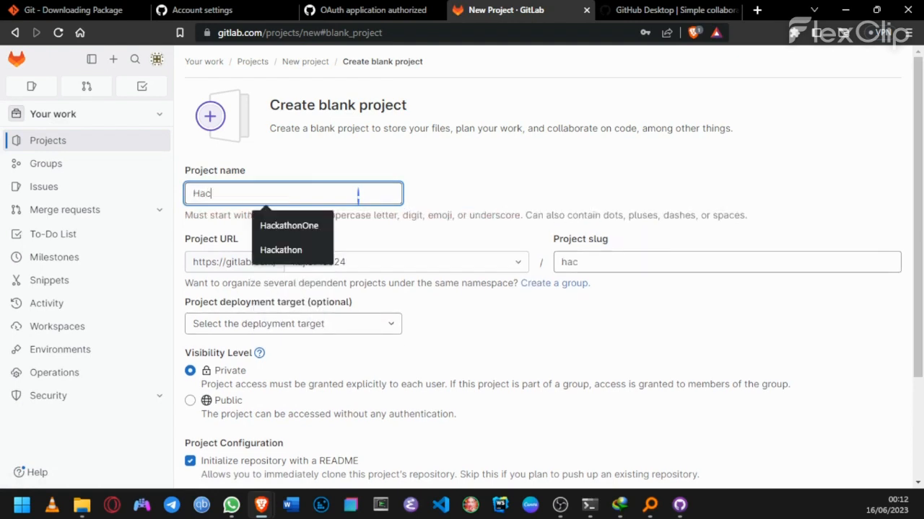
text(kathonOne)
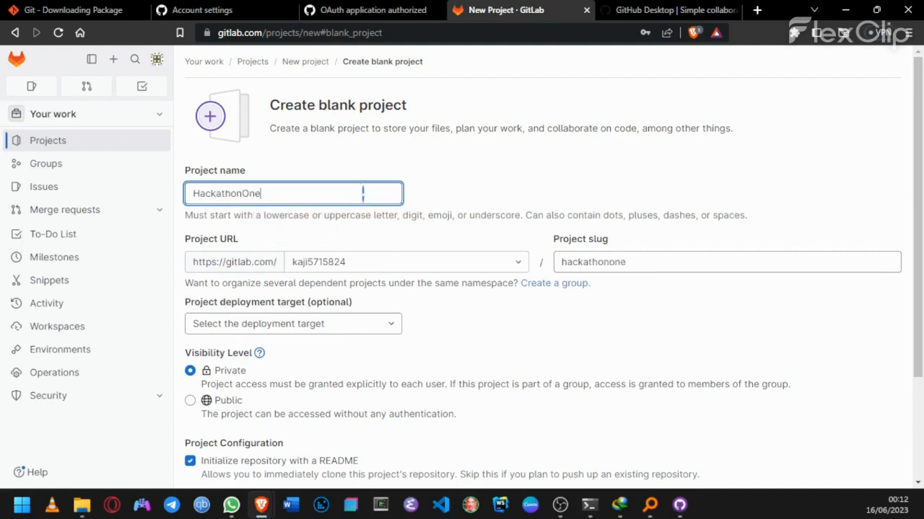
scroll(412, 233, down, 2)
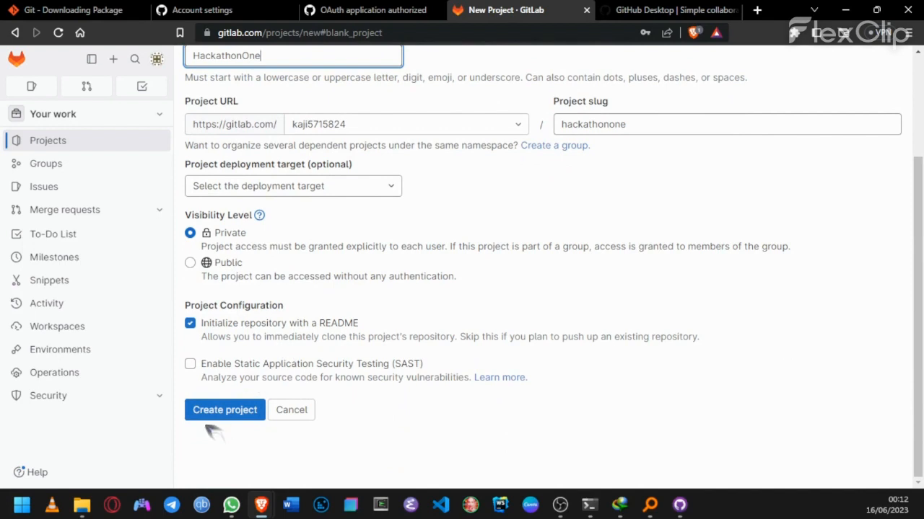
click(211, 414)
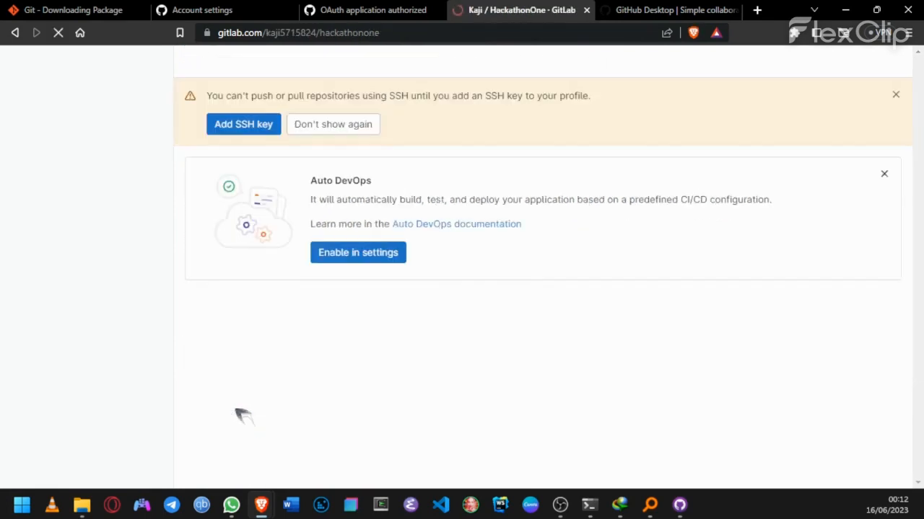
- Copy the HackathonOne project's HTTPS clone address from the Clone dropdown
scroll(321, 406, down, 2)
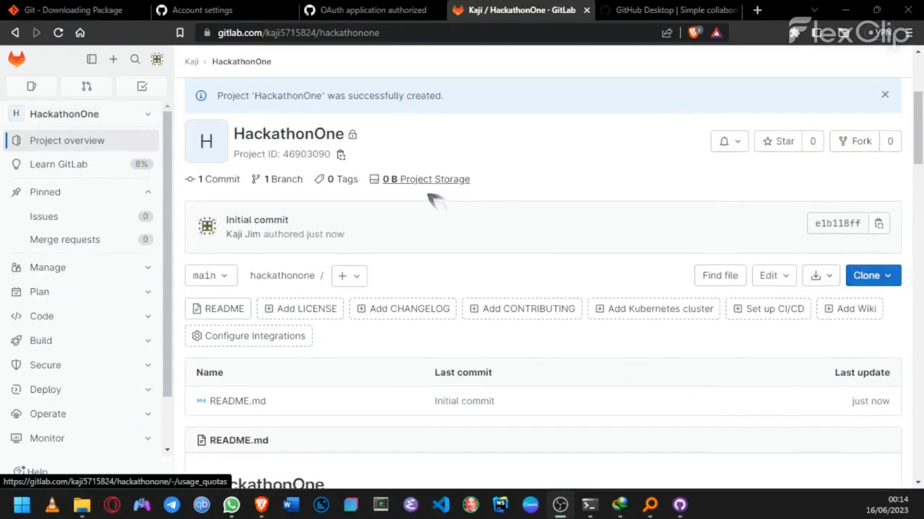
scroll(353, 303, down, 3)
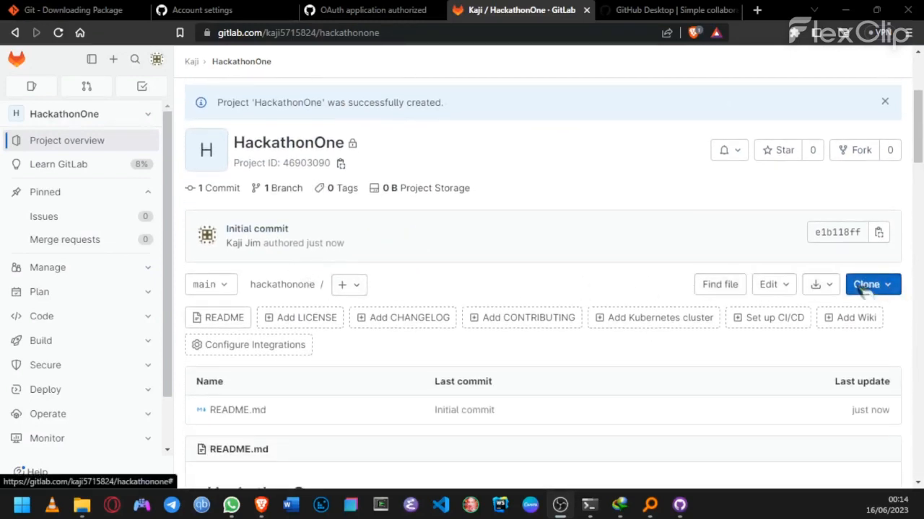
click(897, 289)
scroll(877, 235, up, 1)
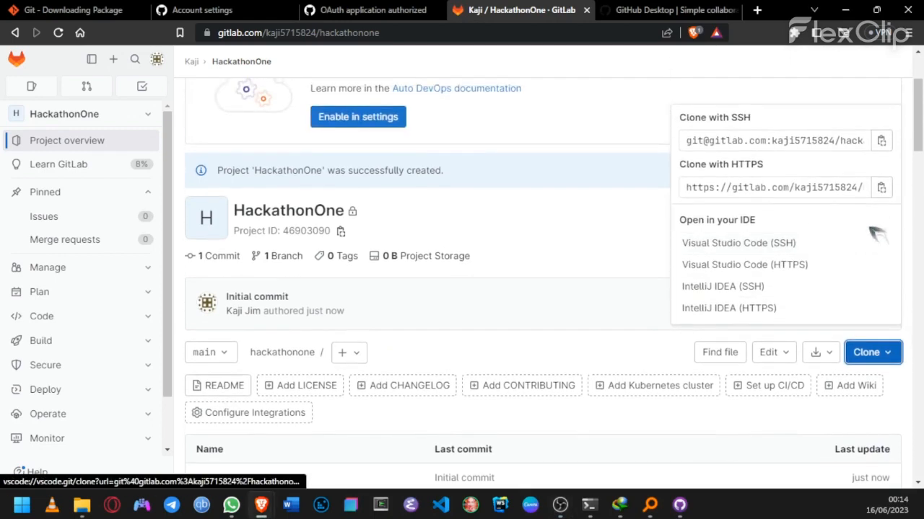
click(881, 187)
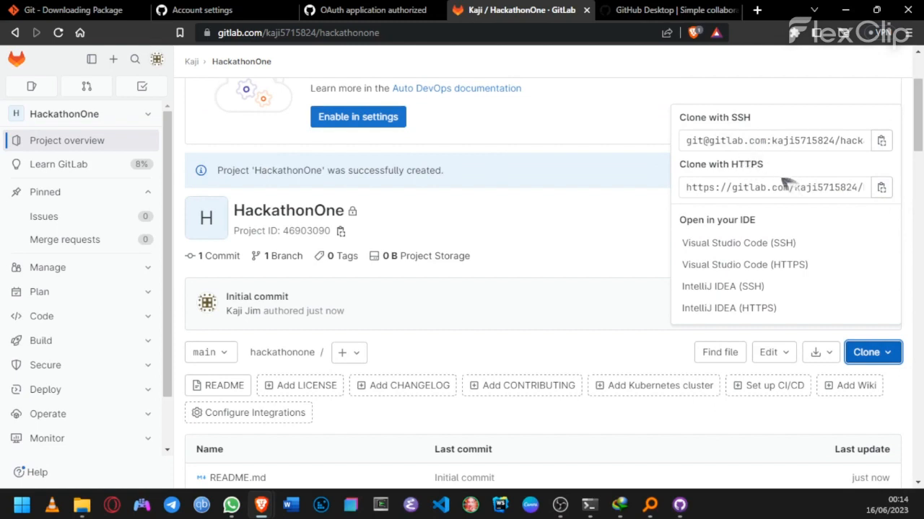
click(880, 187)
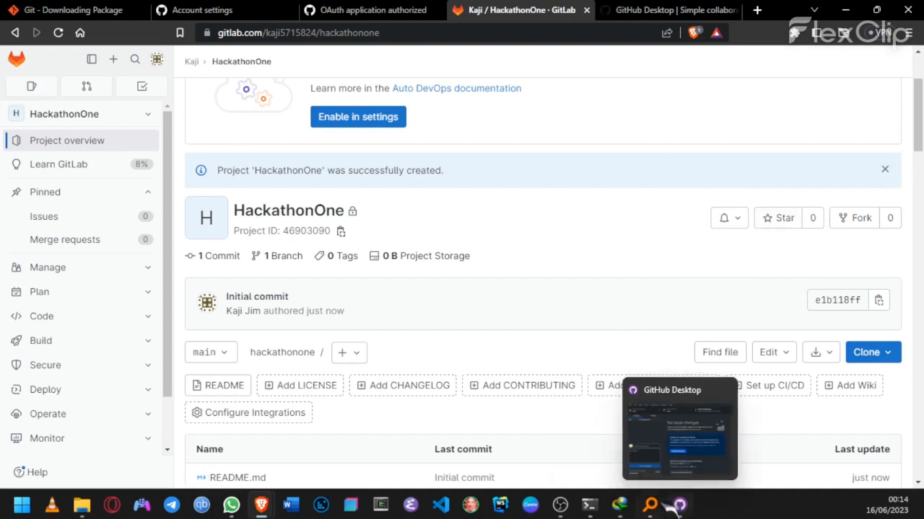
- Clone the pasted GitLab HackathonOne HTTPS URL in GitHub Desktop via File > Clone repository
click(677, 437)
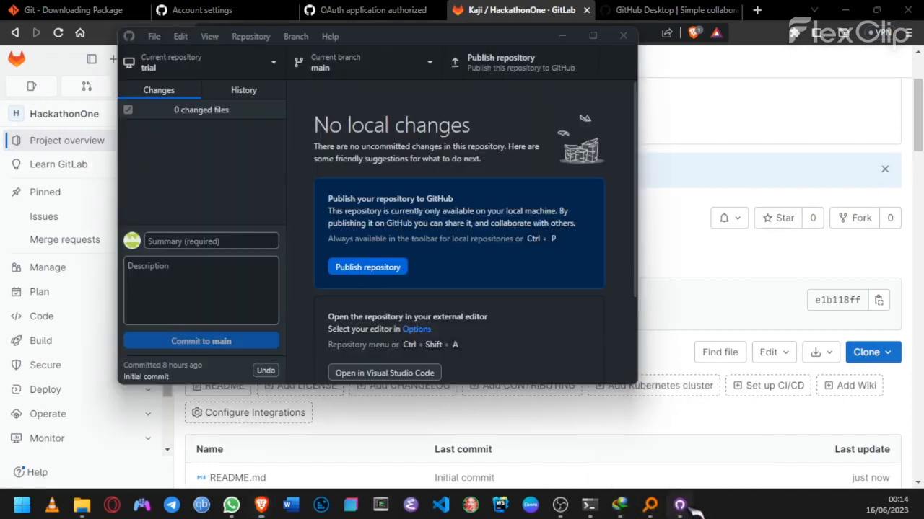
click(154, 36)
click(189, 105)
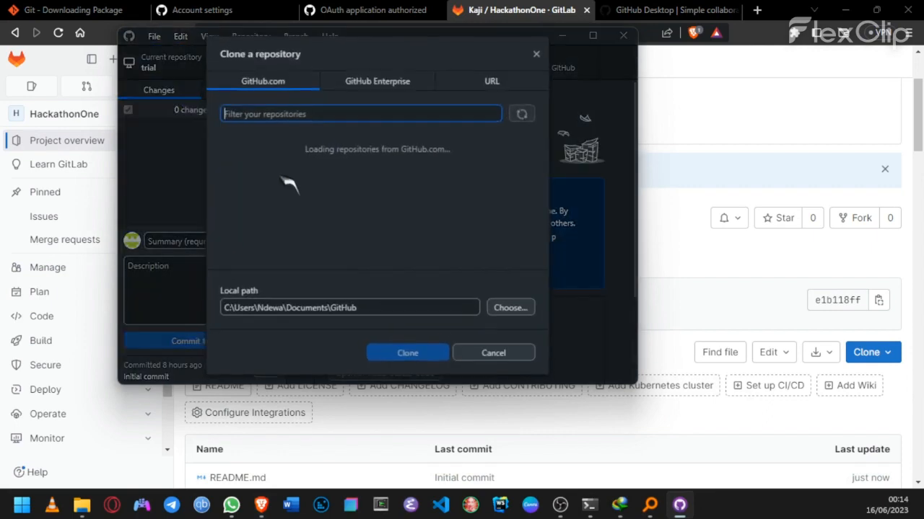
click(491, 82)
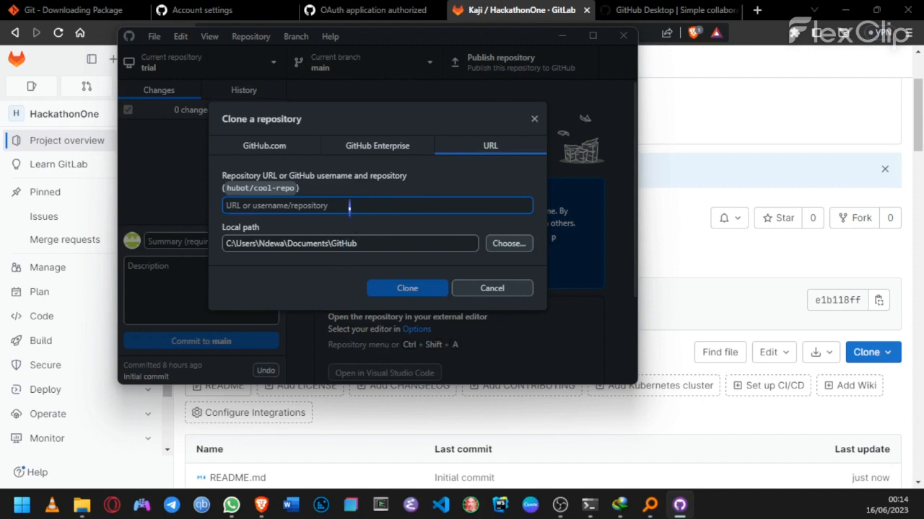
key(ctrl+v)
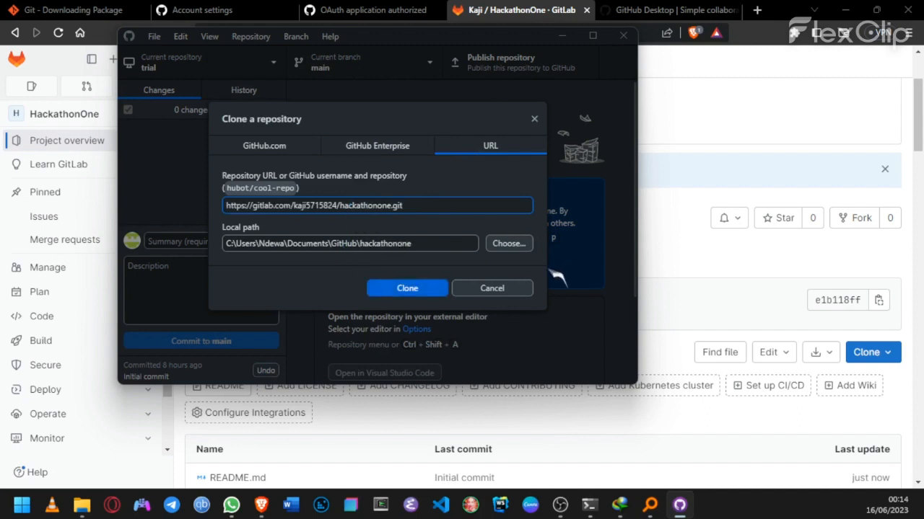
click(436, 290)
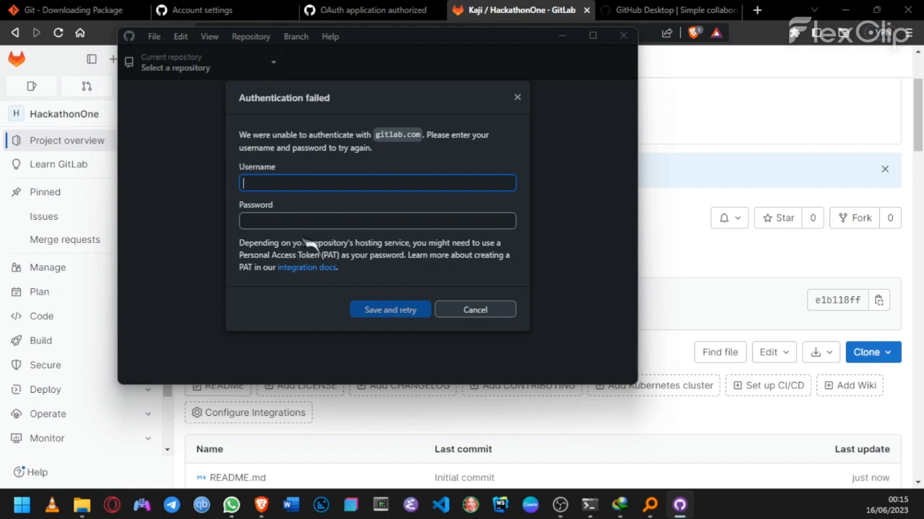
- Enter the GitLab username in GitHub Desktop's sign-in prompt and open the GitLab profile page
click(246, 256)
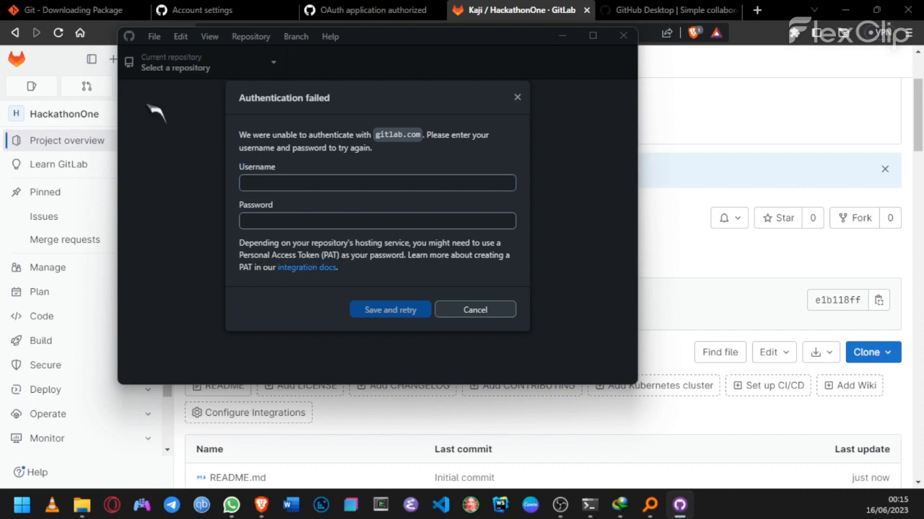
click(60, 65)
scroll(135, 70, up, 2)
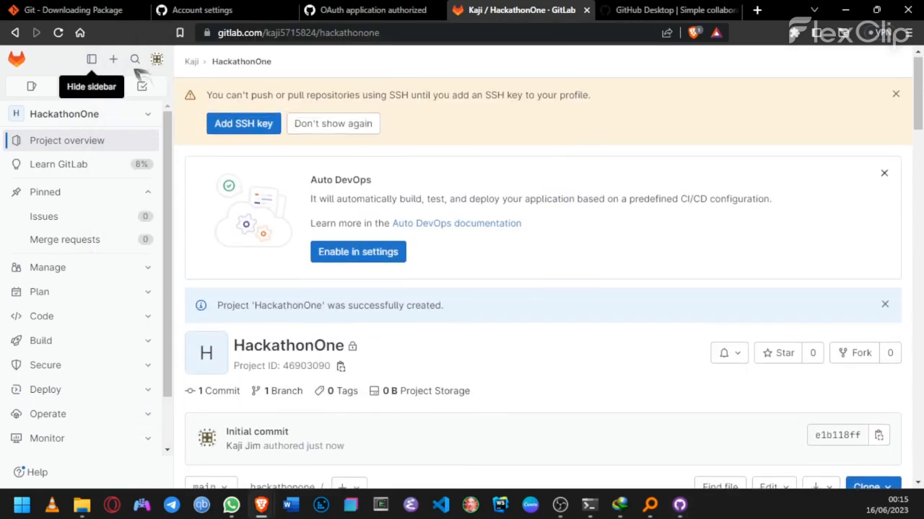
click(156, 59)
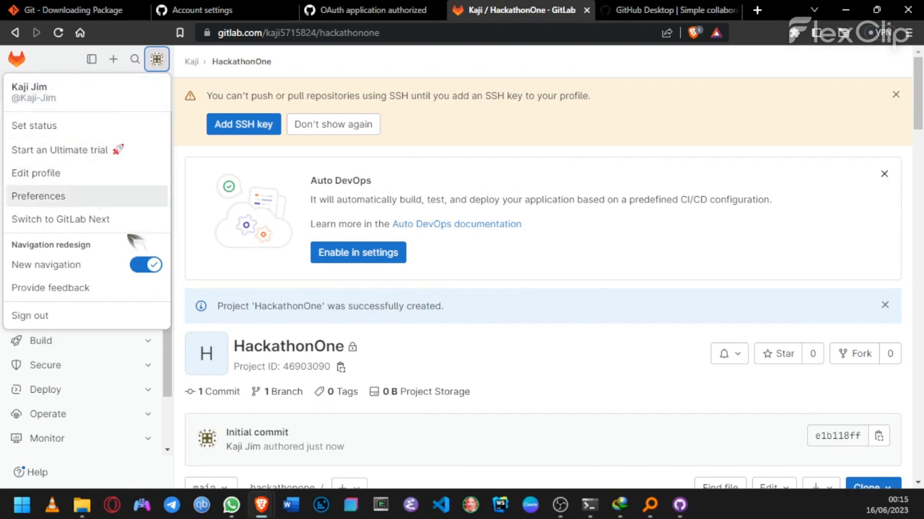
click(679, 505)
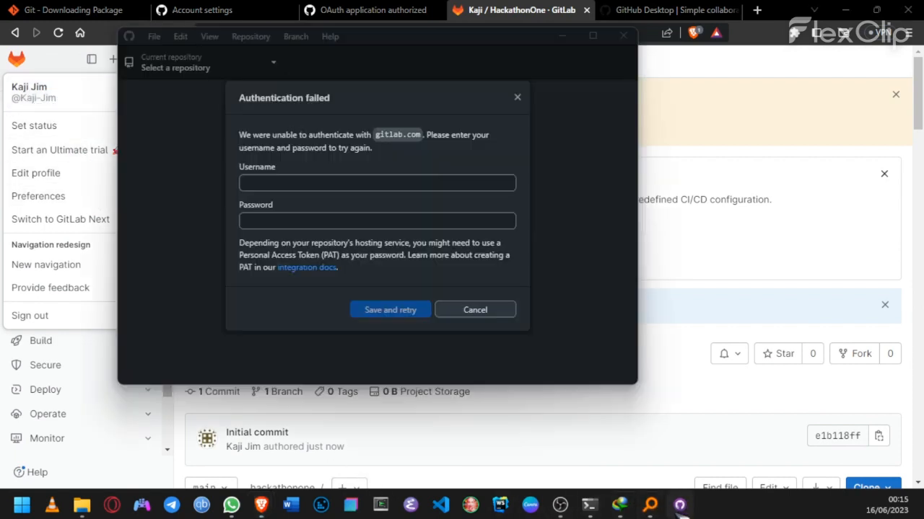
click(395, 186)
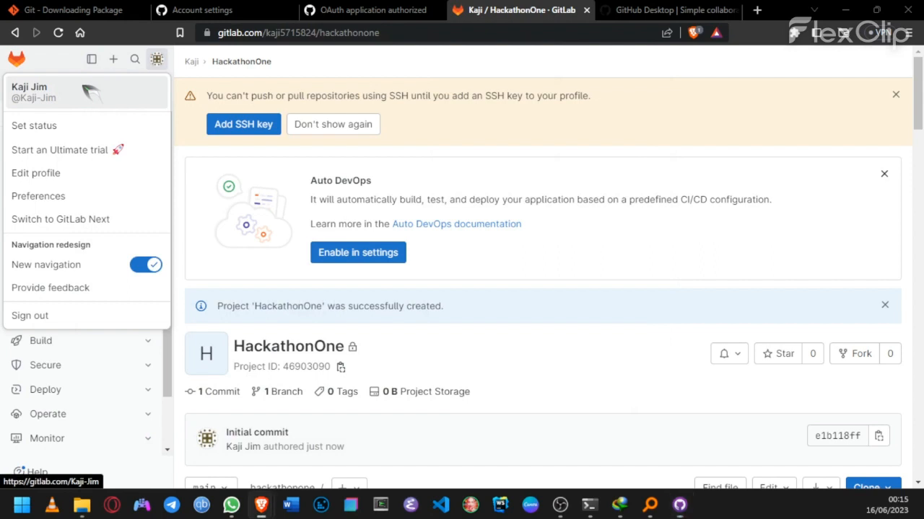
click(76, 90)
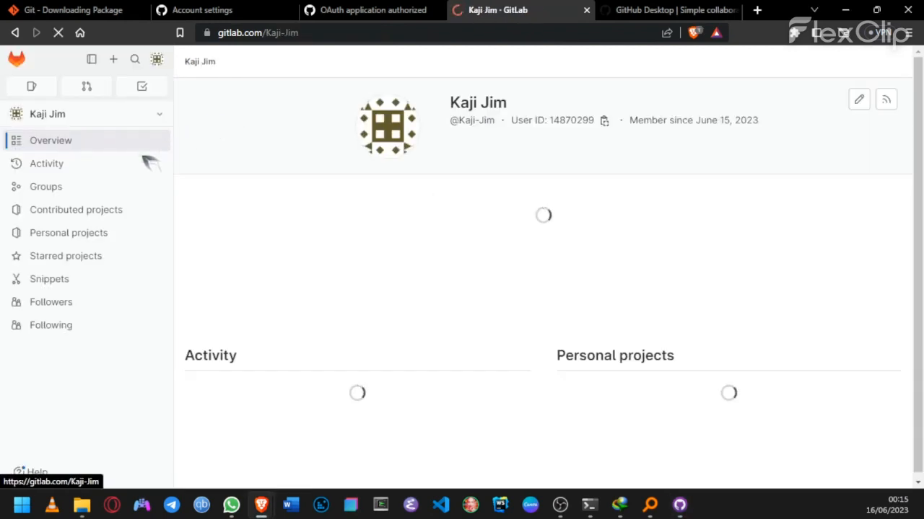
- Go to Access Tokens in GitLab's User settings and focus the Token name field
click(156, 59)
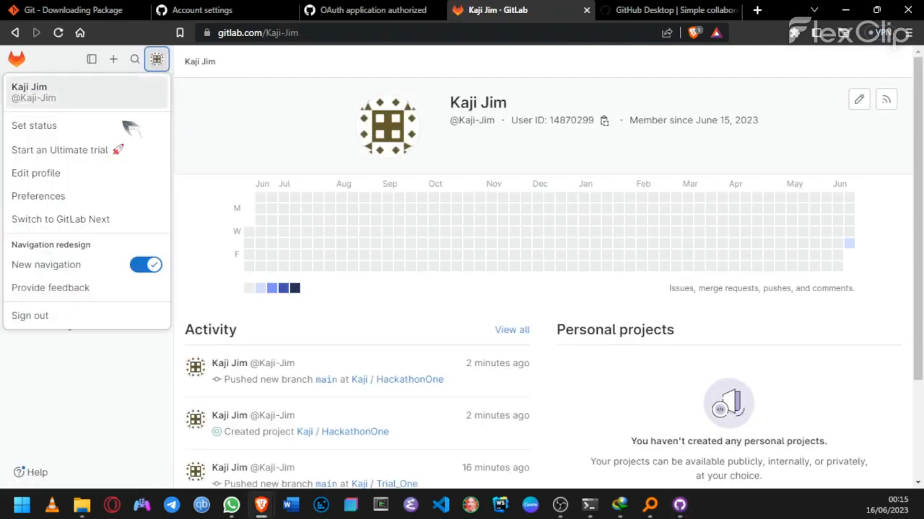
click(64, 198)
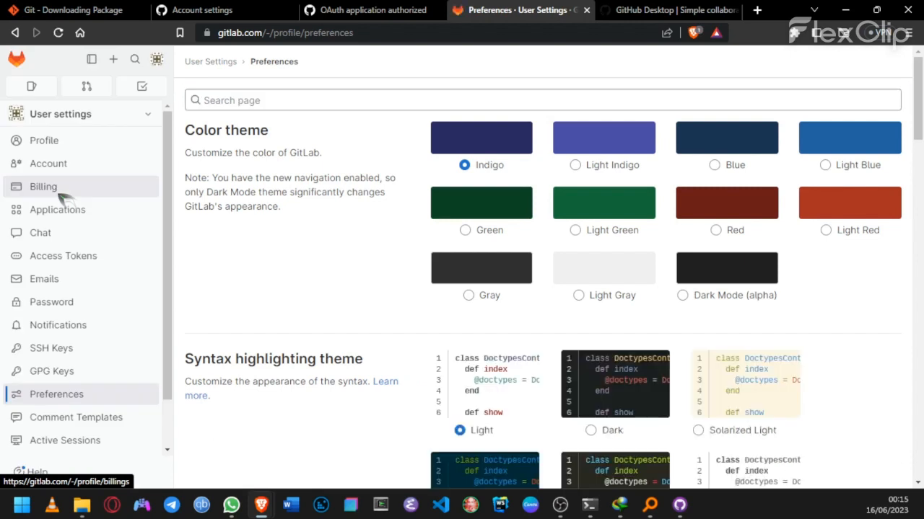
click(85, 260)
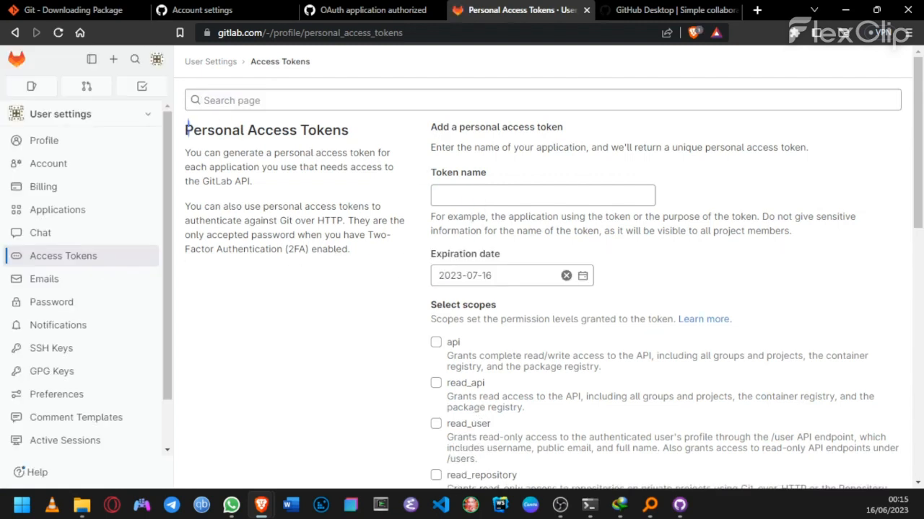
drag(186, 130, 352, 130)
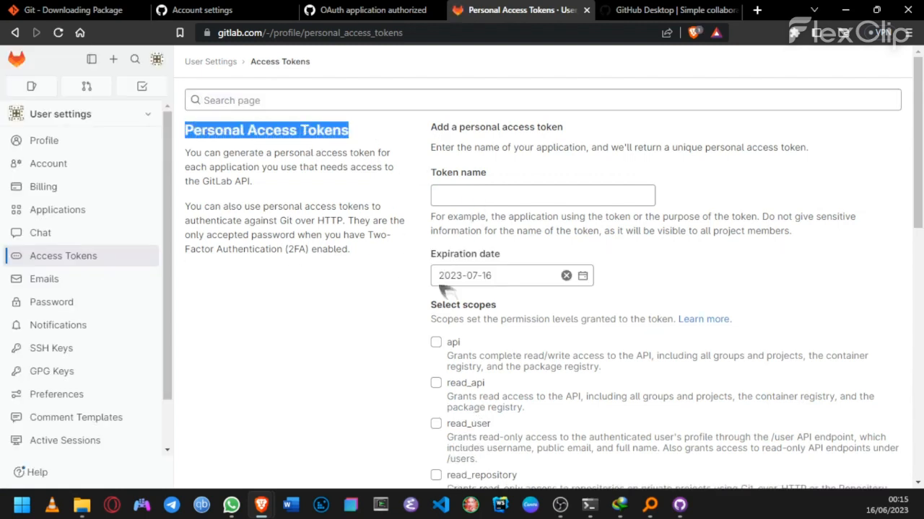
click(679, 505)
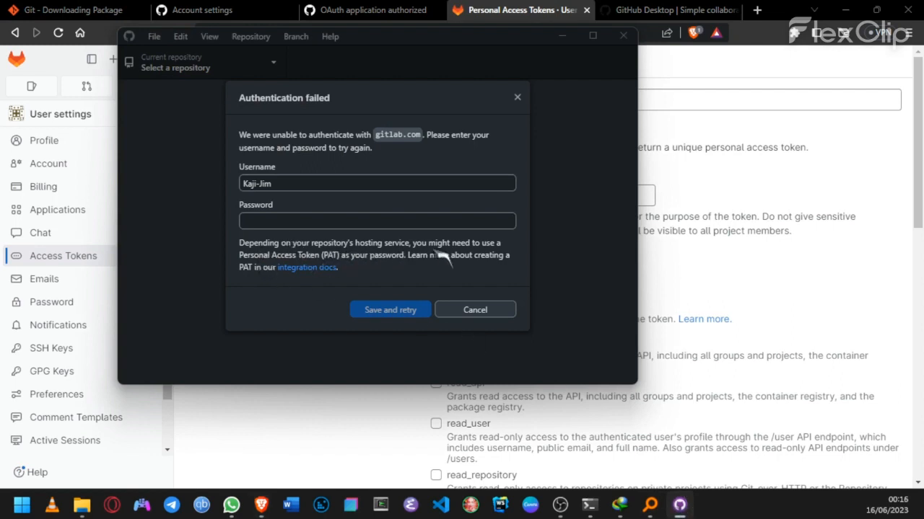
click(360, 419)
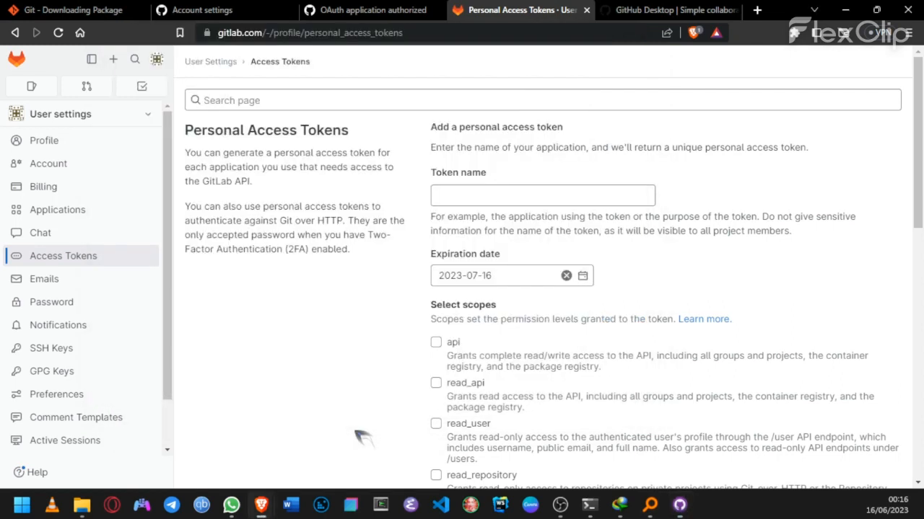
click(479, 194)
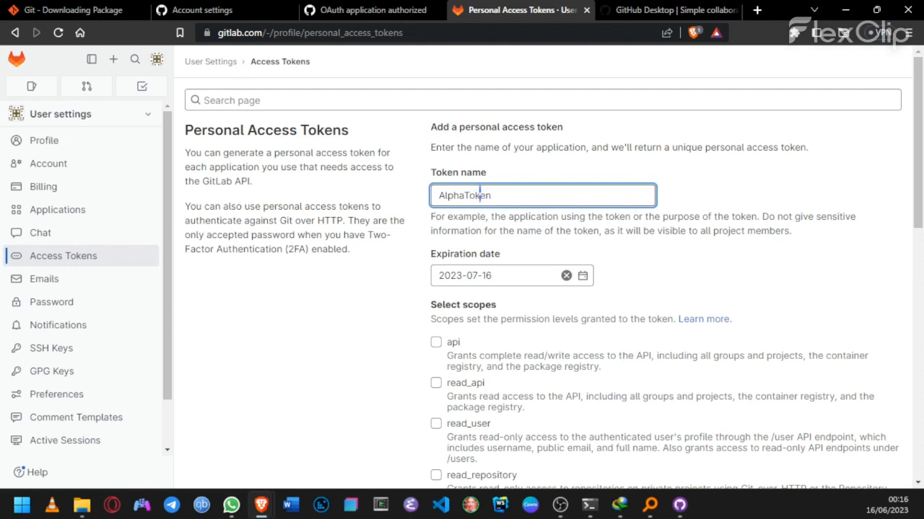
- Grant the token every scope: api, read_api, read_user, read/write_repository, read/write_registry
scroll(499, 227, down, 1)
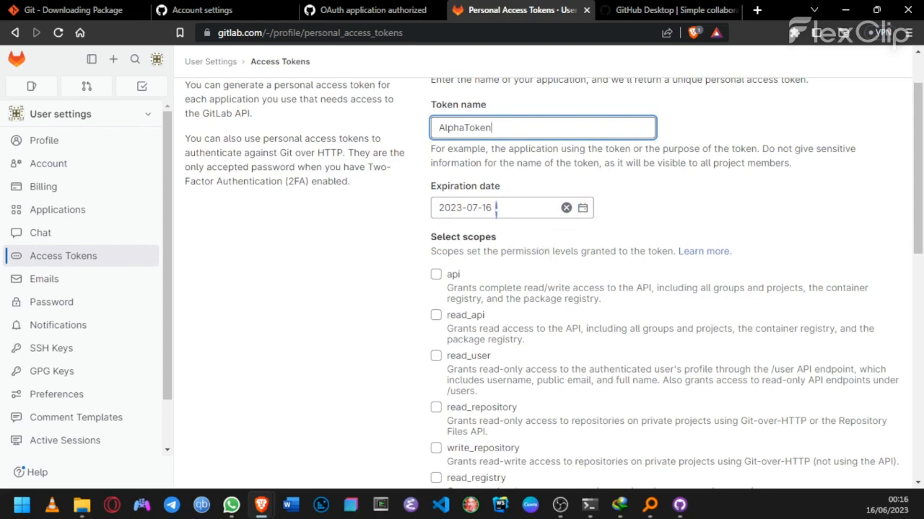
scroll(500, 245, down, 2)
scroll(499, 248, up, 3)
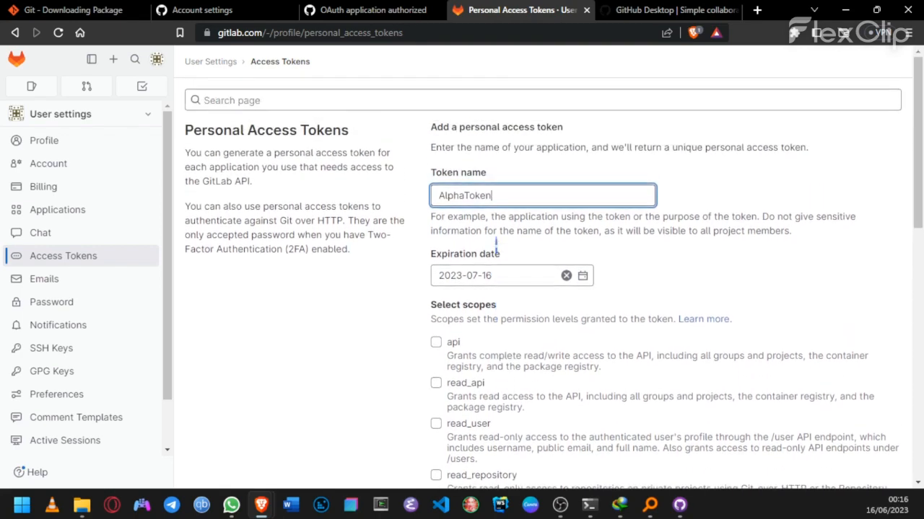
scroll(496, 245, down, 3)
click(436, 138)
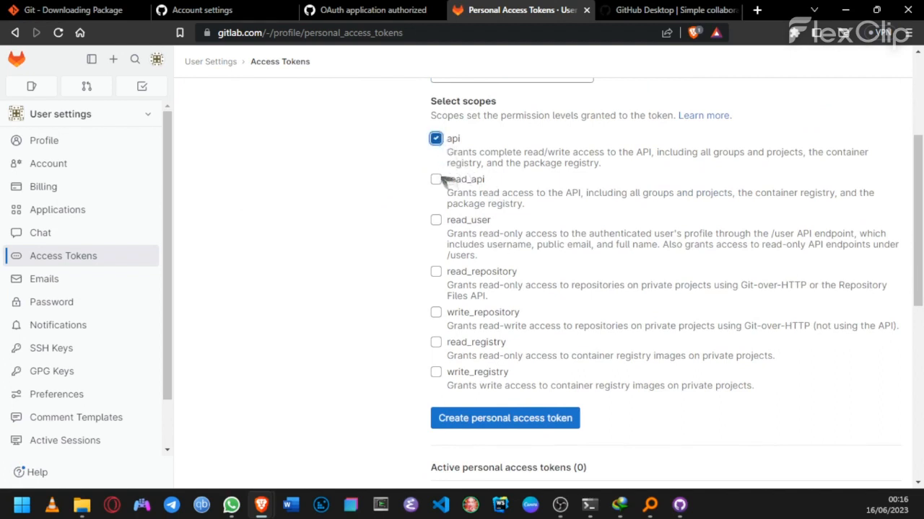
click(436, 179)
click(436, 220)
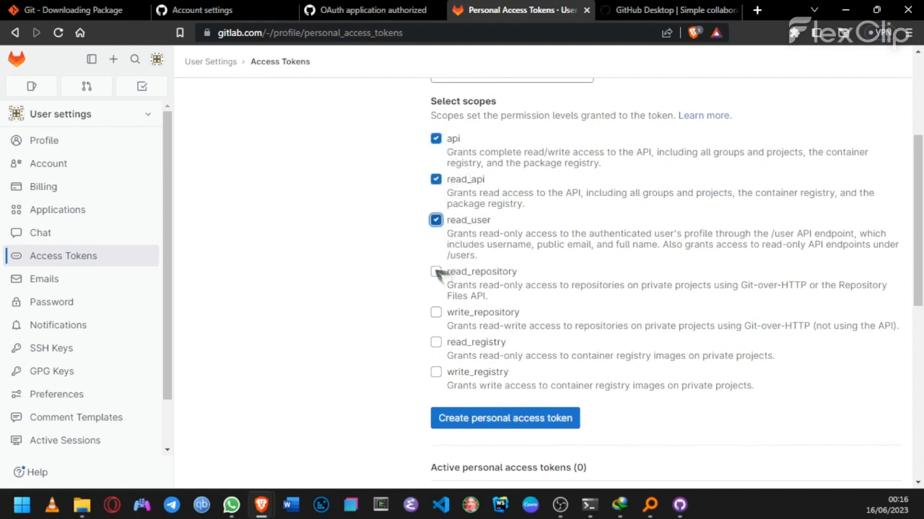
click(435, 272)
click(436, 312)
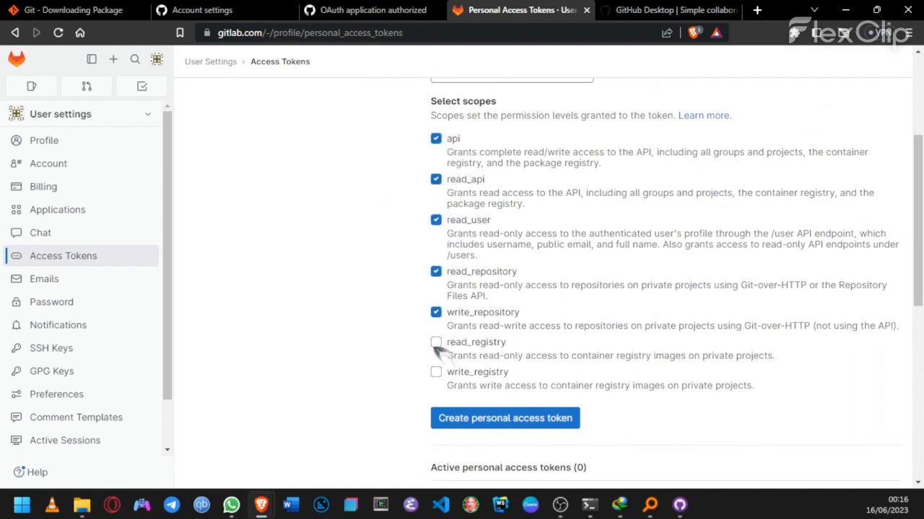
click(436, 342)
click(436, 371)
- Create the AlphaToken personal access token and copy its value to the clipboard
scroll(442, 290, up, 1)
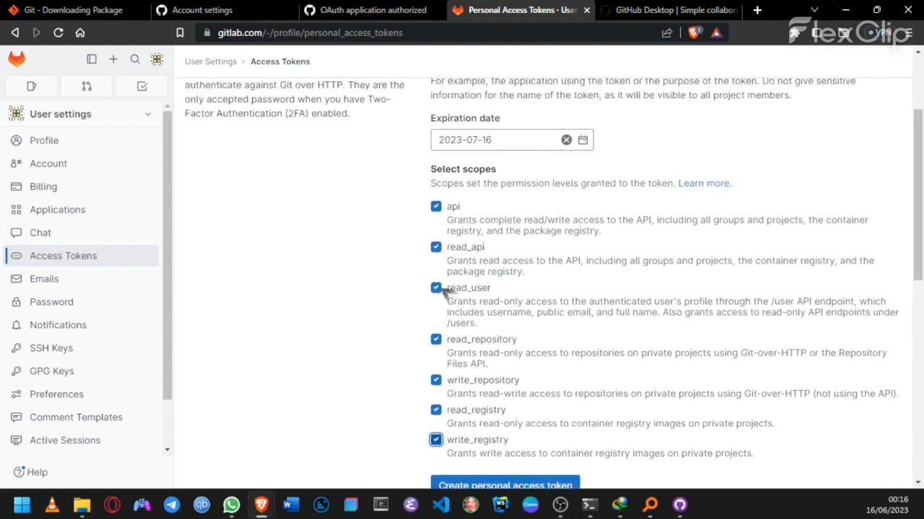
scroll(442, 290, down, 5)
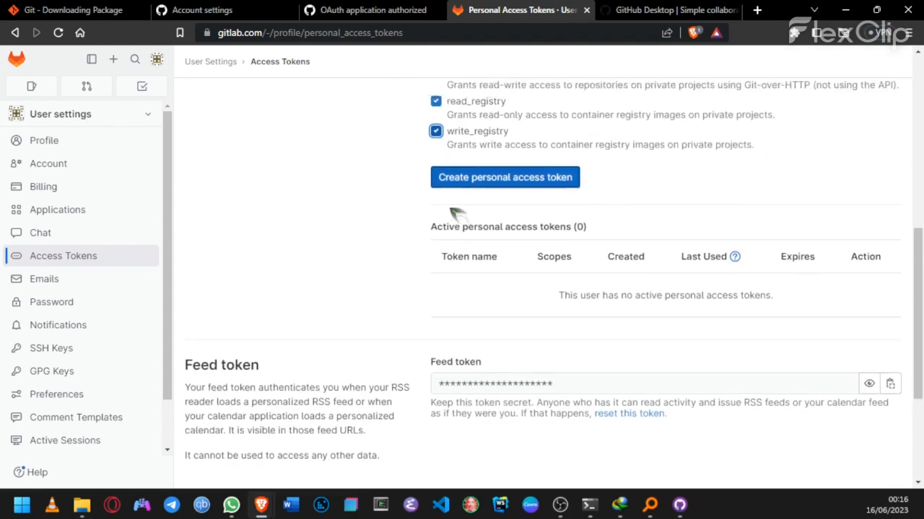
scroll(455, 213, up, 4)
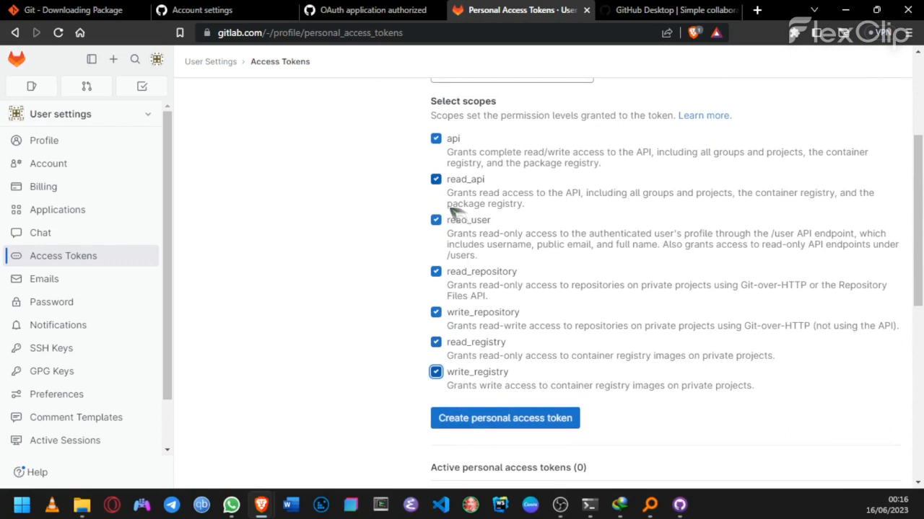
scroll(452, 211, up, 2)
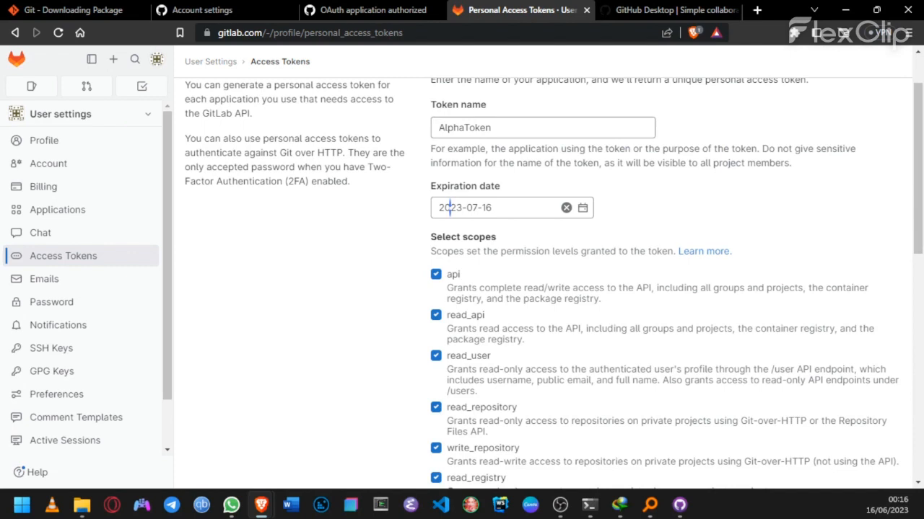
scroll(530, 325, down, 2)
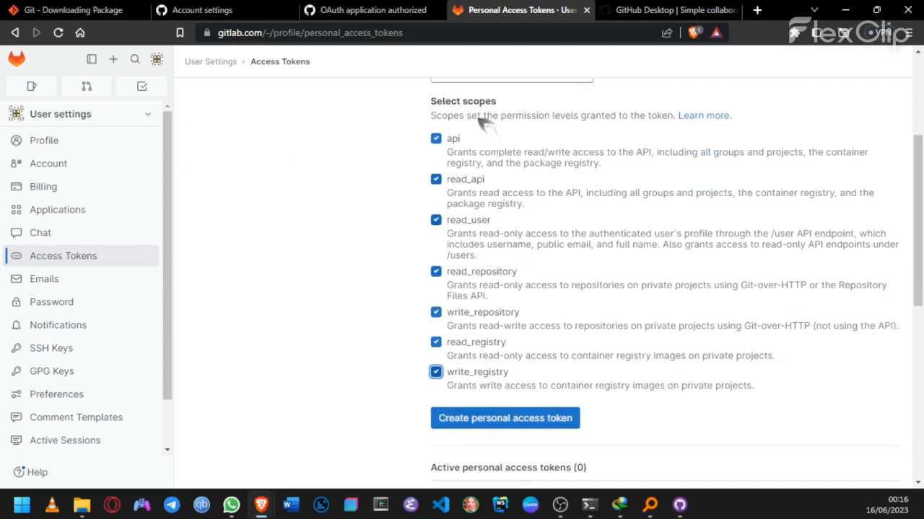
click(529, 423)
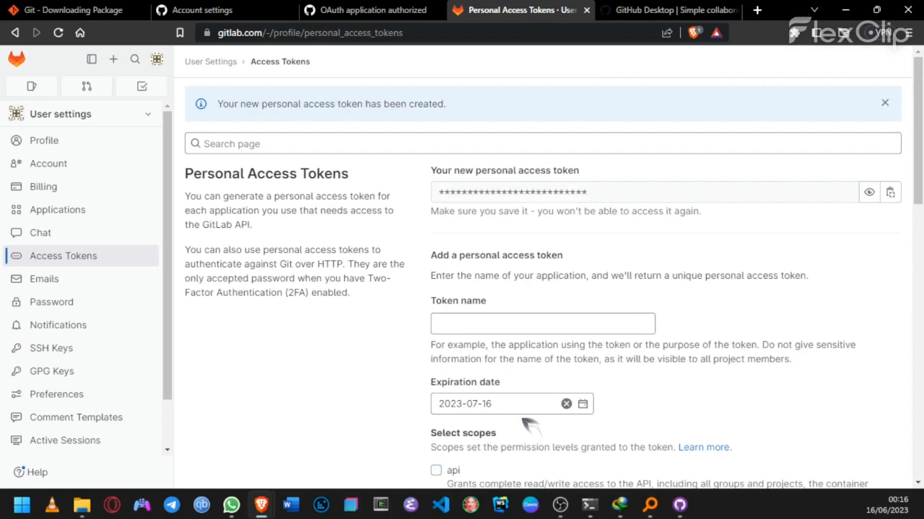
scroll(490, 344, down, 4)
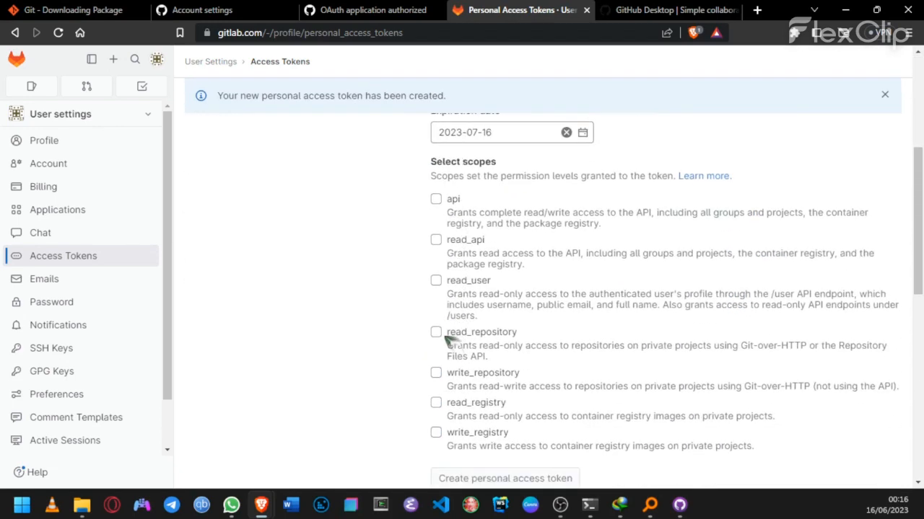
scroll(447, 338, up, 4)
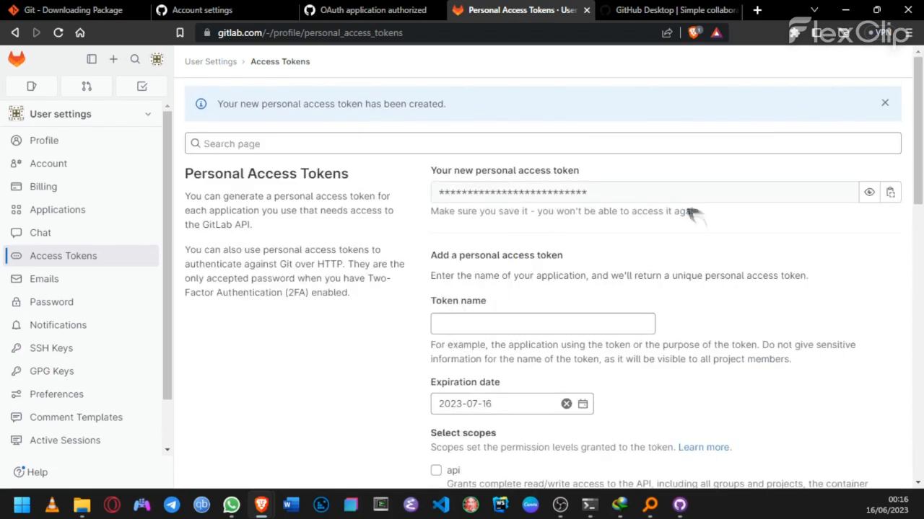
click(890, 193)
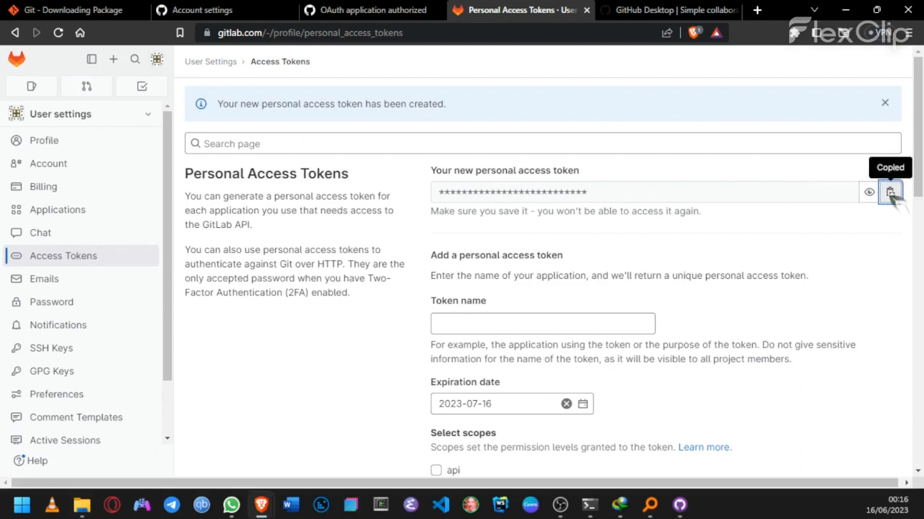
- Paste the access token as the password in GitHub Desktop and retry authentication
click(679, 505)
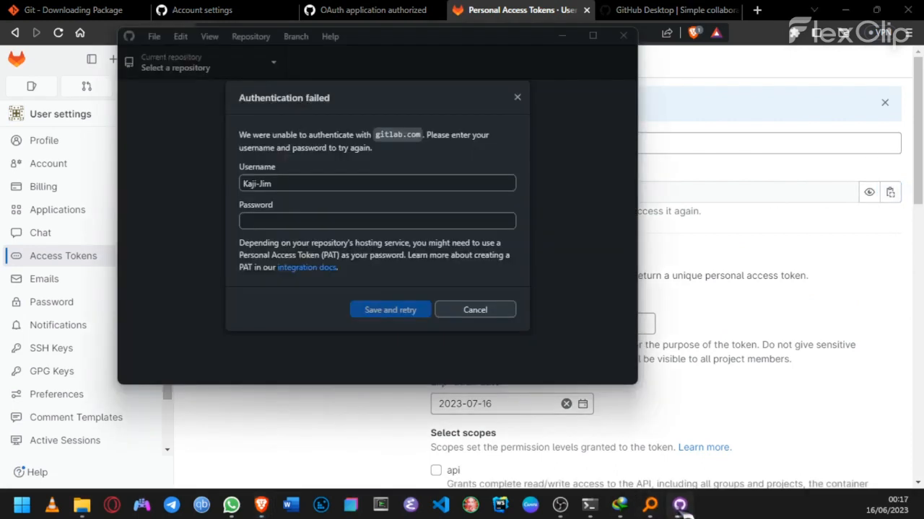
click(350, 220)
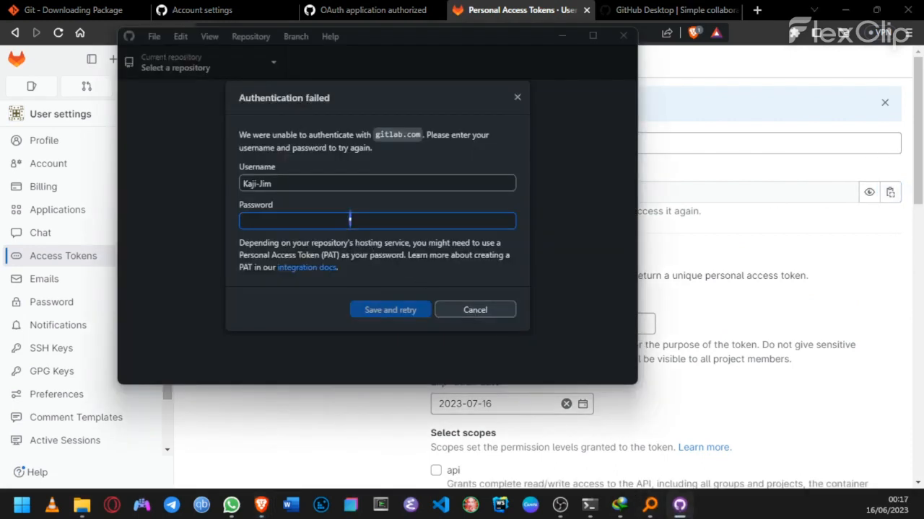
key(ctrl+v)
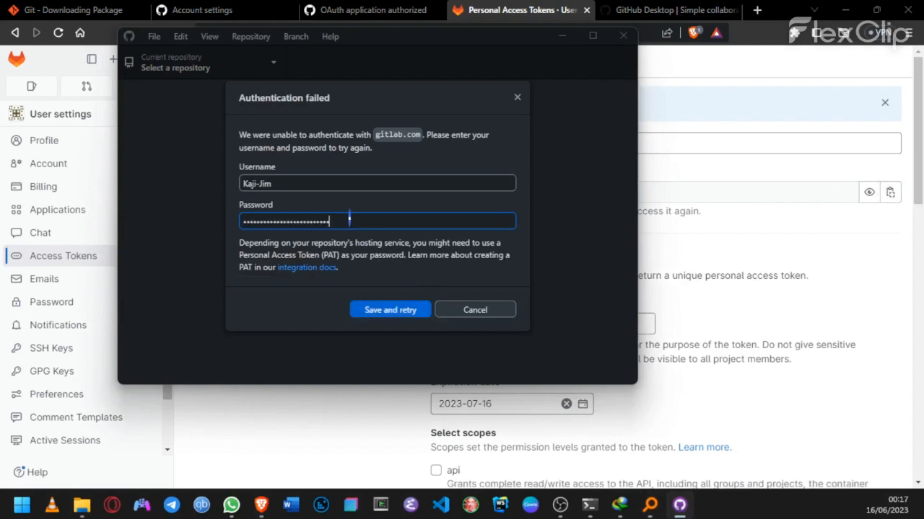
click(390, 309)
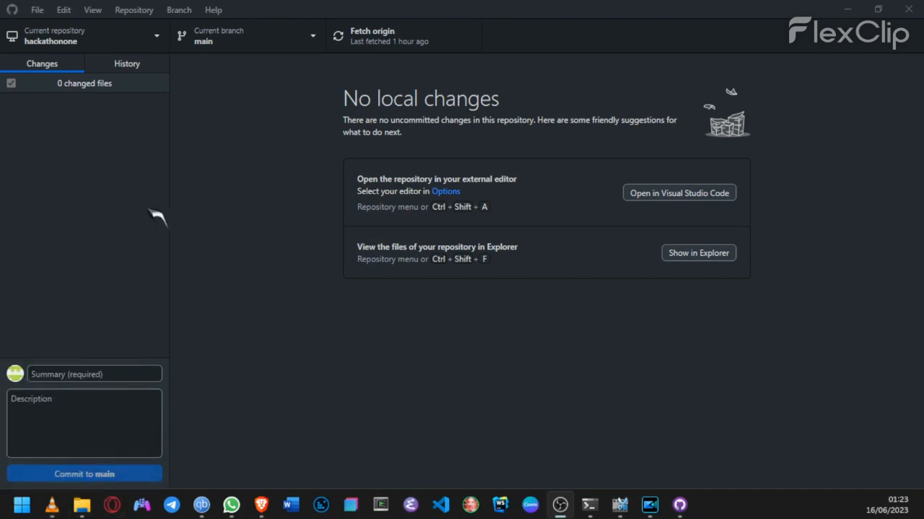
- Show the hackathonone repository folder in File Explorer from the Current repository menu
right_click(112, 43)
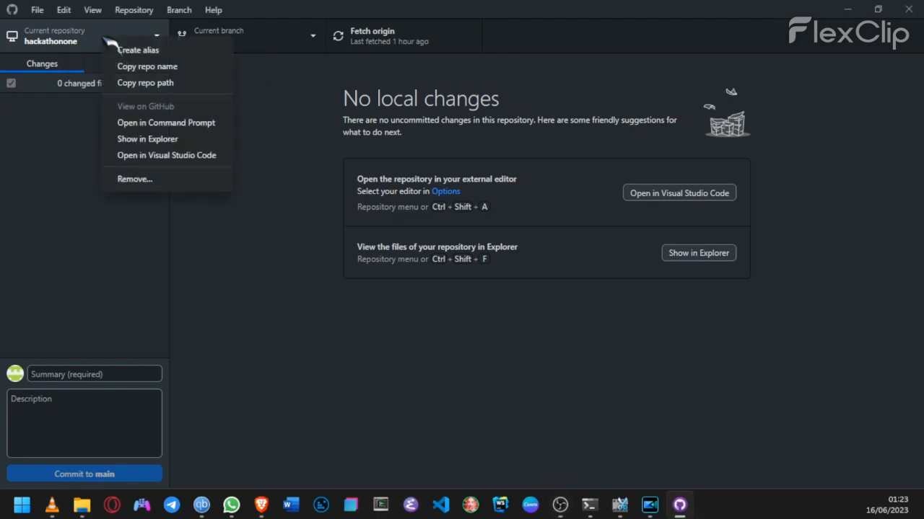
click(68, 181)
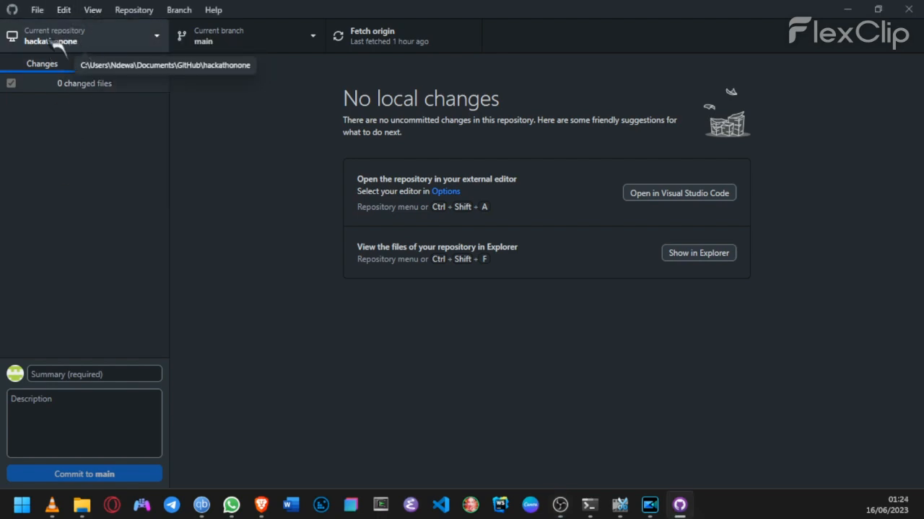
right_click(45, 41)
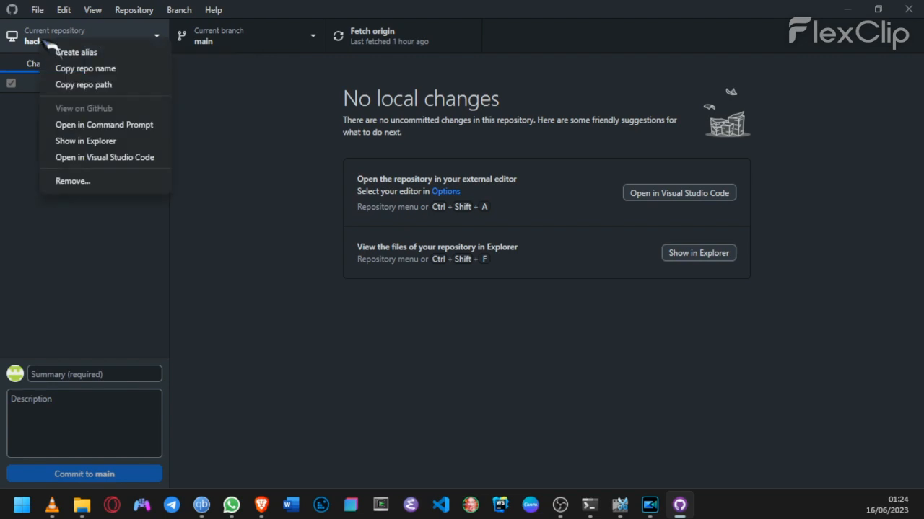
click(101, 142)
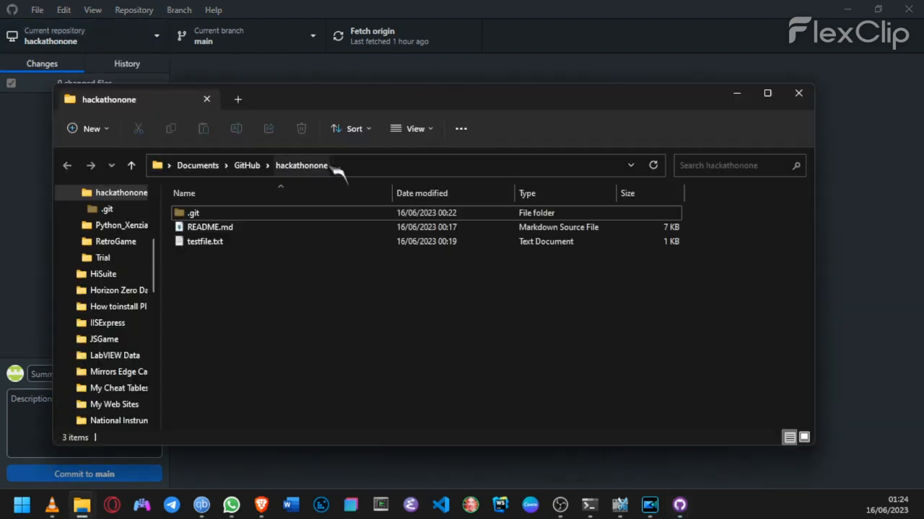
- Replace testfile.txt with a new empty text document named testfile.txt and open it
click(239, 243)
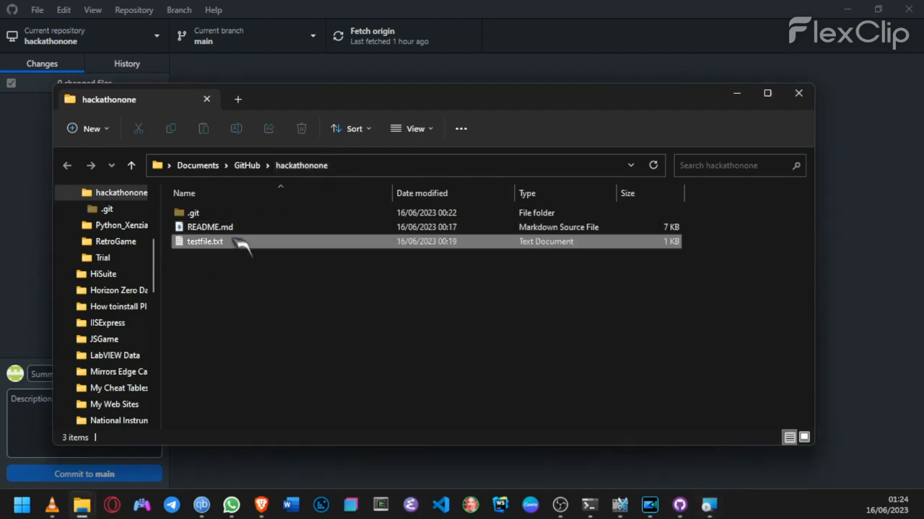
key(Delete)
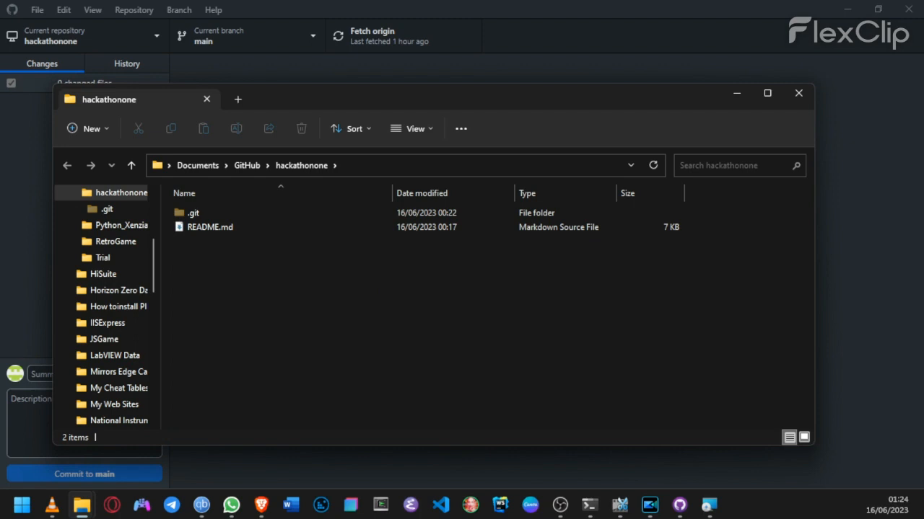
right_click(335, 310)
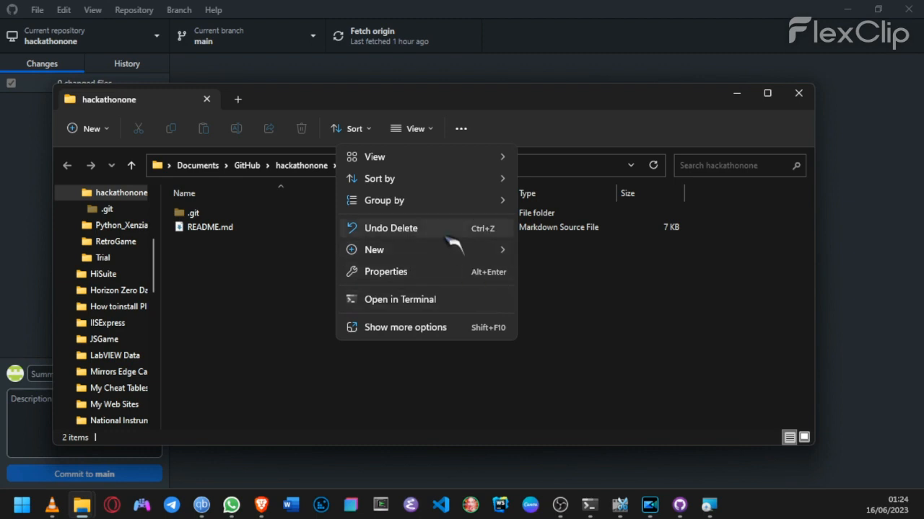
mouse_move(491, 251)
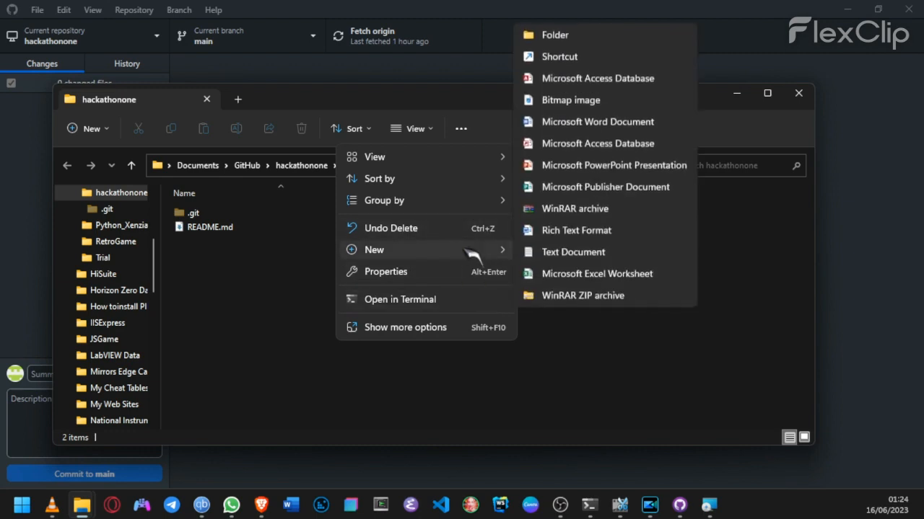
click(578, 252)
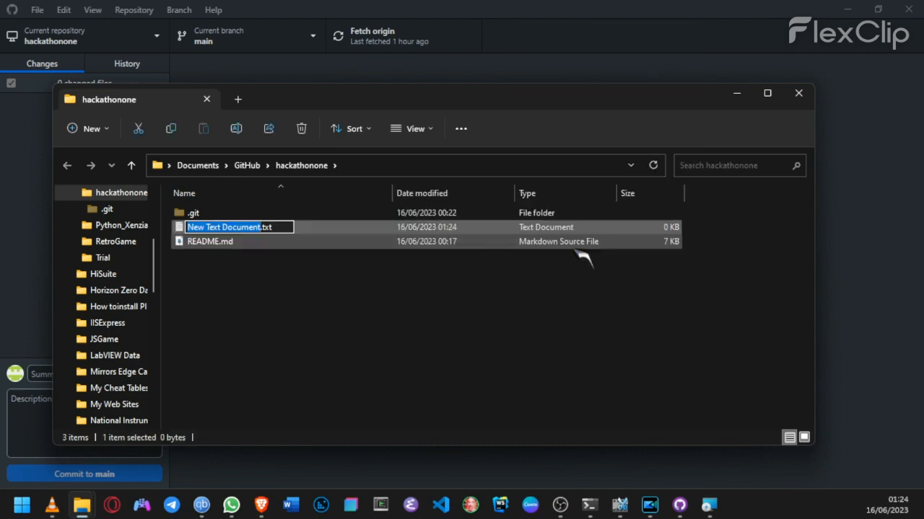
text(testfile)
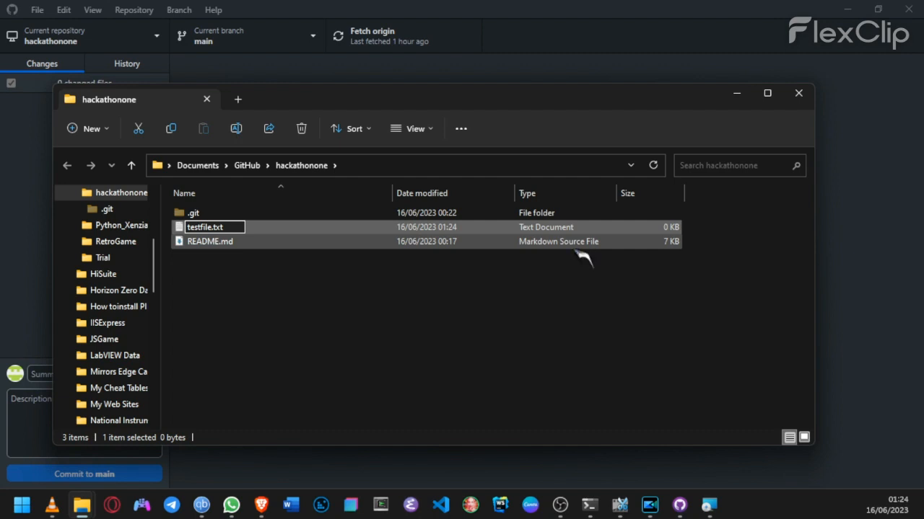
key(Return)
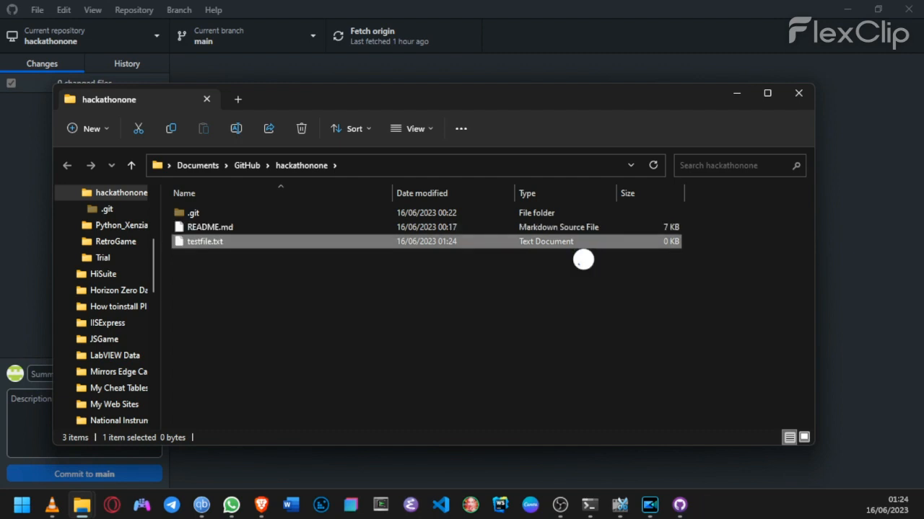
double_click(572, 243)
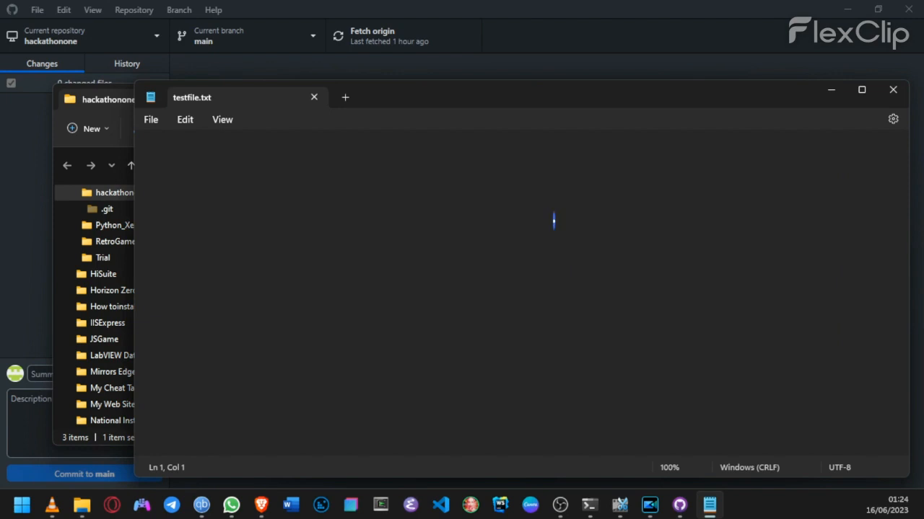
- Write 'Hello world. I love coding' into testfile.txt, save it, and close Notepad
text(t)
key(BackSpace)
text(Hello wor)
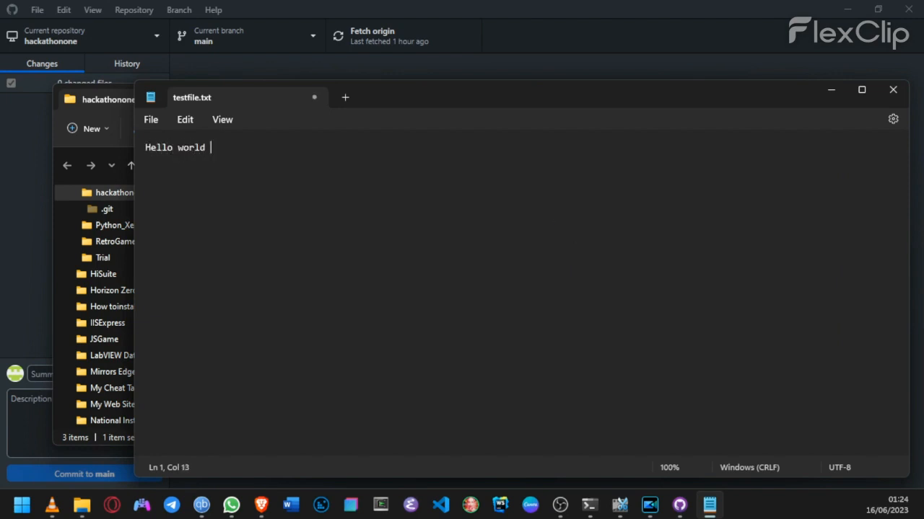
text(ld.  I love coding)
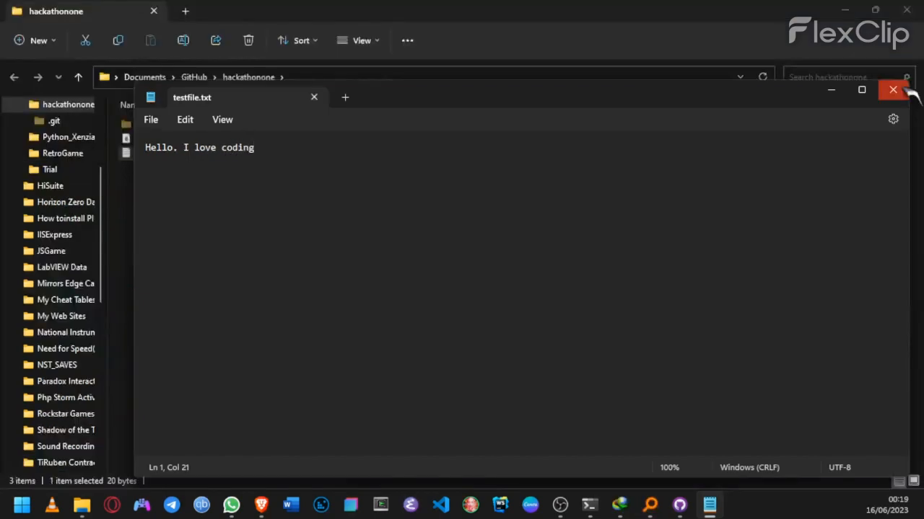
click(890, 88)
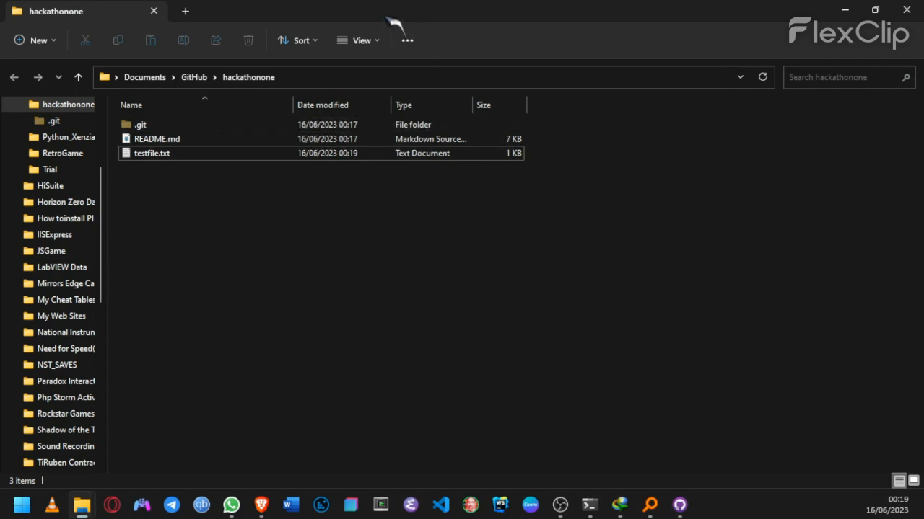
- Drag the Explorer window out of full screen and bring the GitLab project page forward
drag(390, 21, 396, 67)
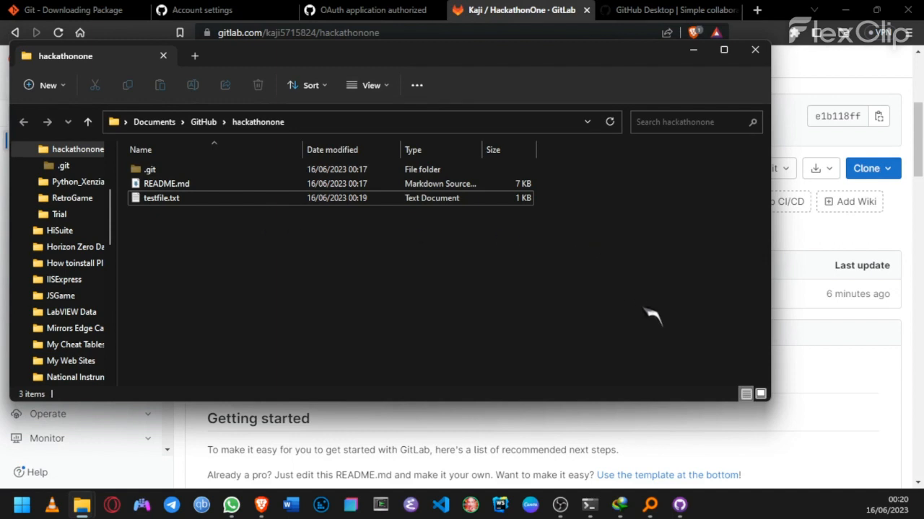
click(808, 368)
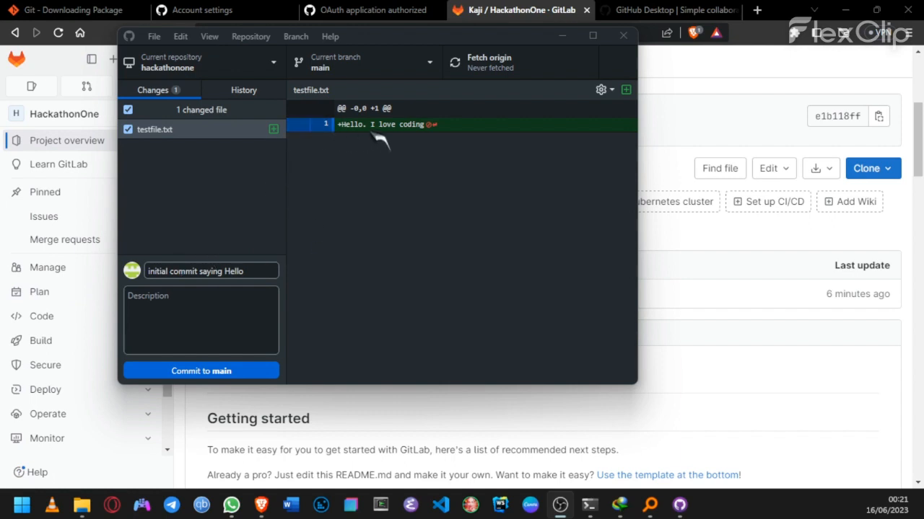
drag(451, 123, 333, 126)
click(410, 136)
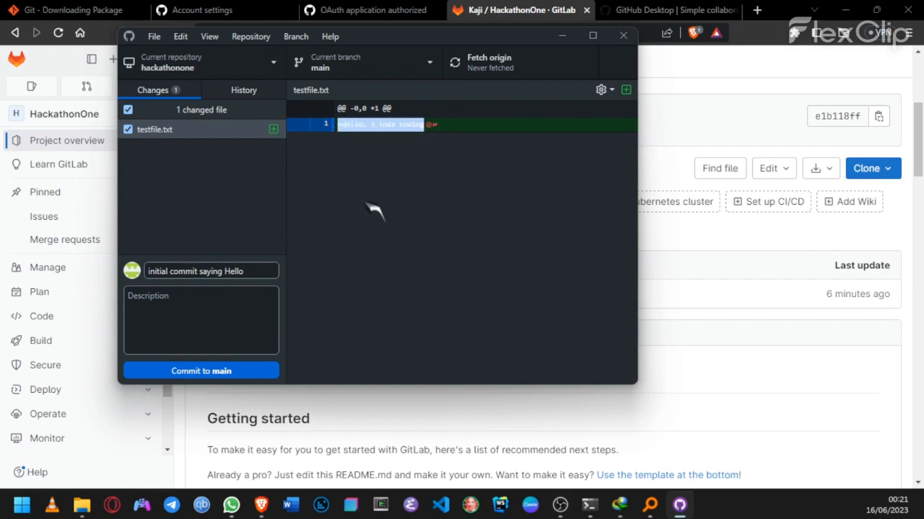
click(378, 181)
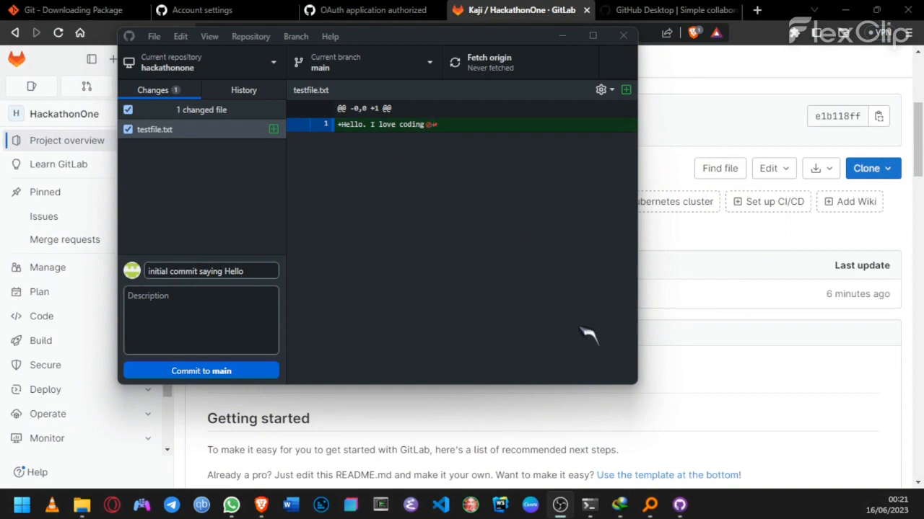
mouse_move(597, 510)
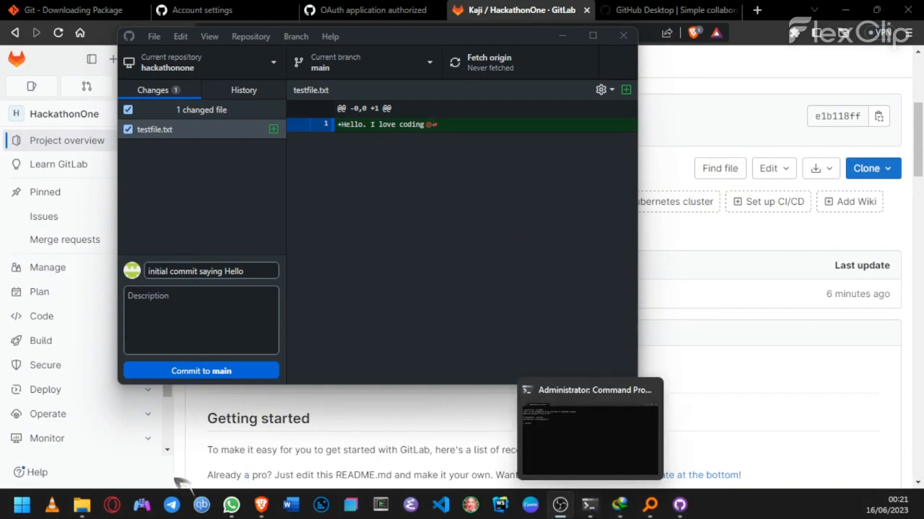
mouse_move(83, 505)
click(191, 459)
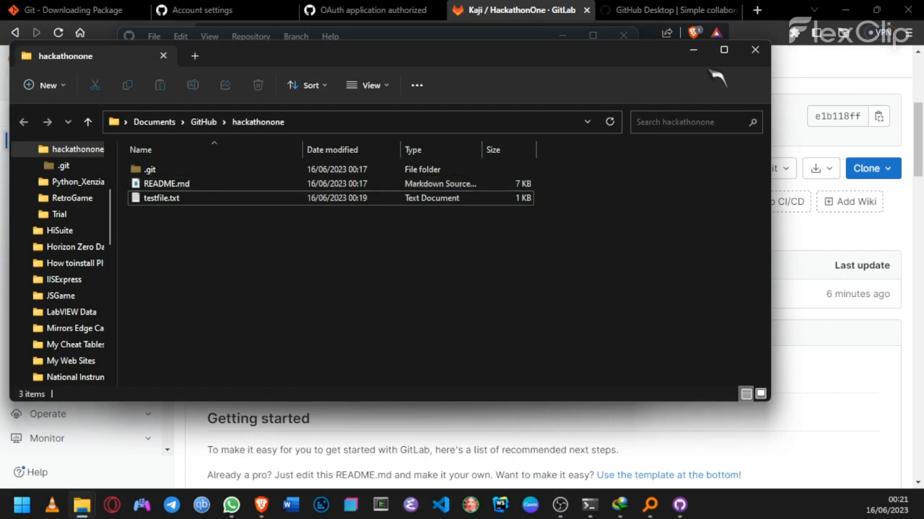
click(693, 50)
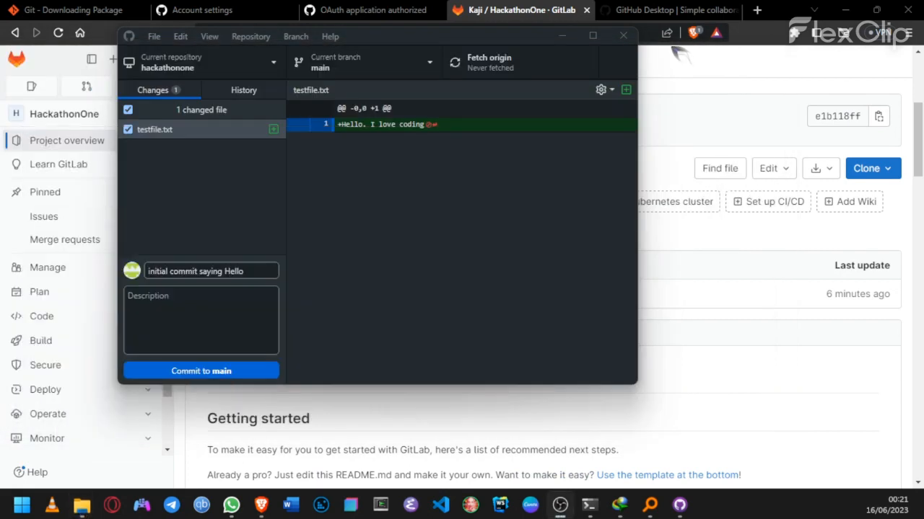
click(682, 141)
scroll(546, 342, down, 3)
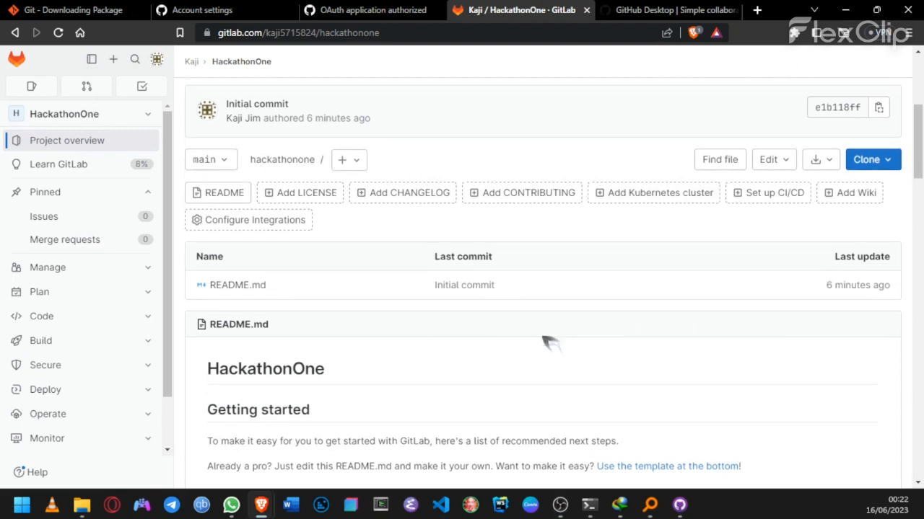
scroll(443, 241, up, 3)
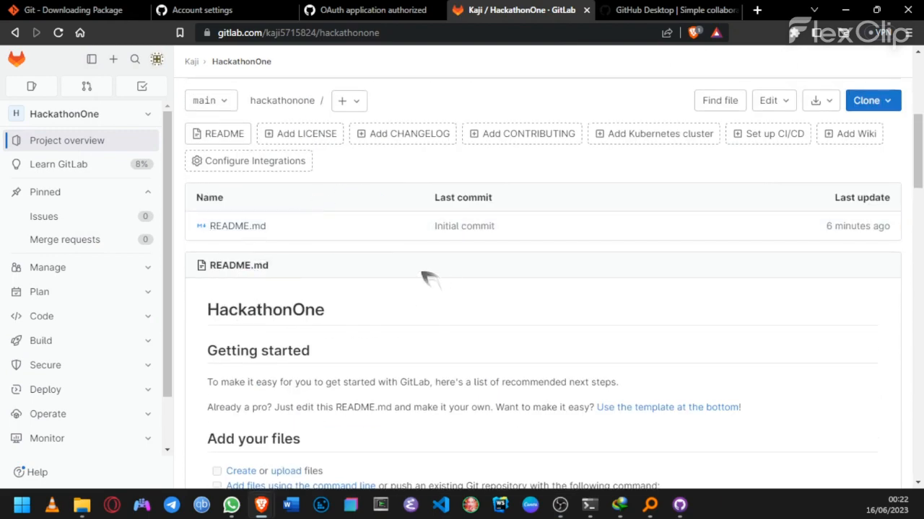
scroll(439, 301, up, 1)
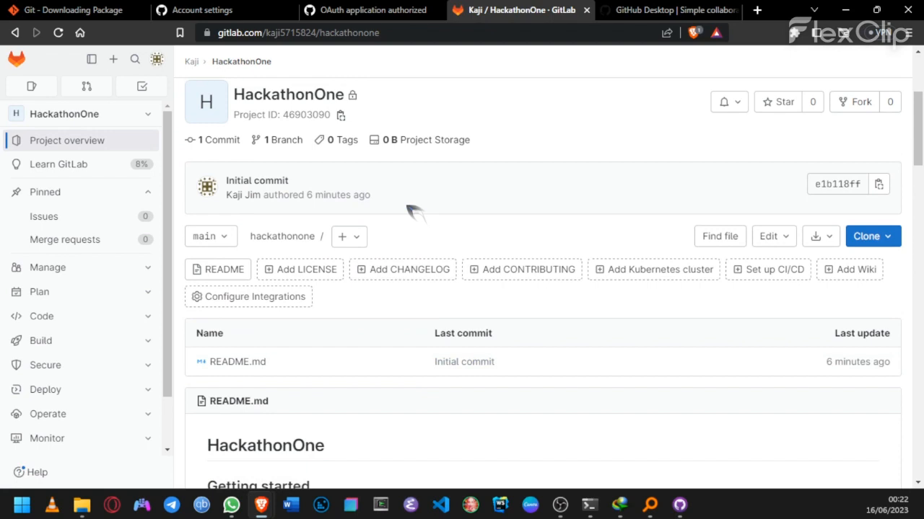
click(677, 503)
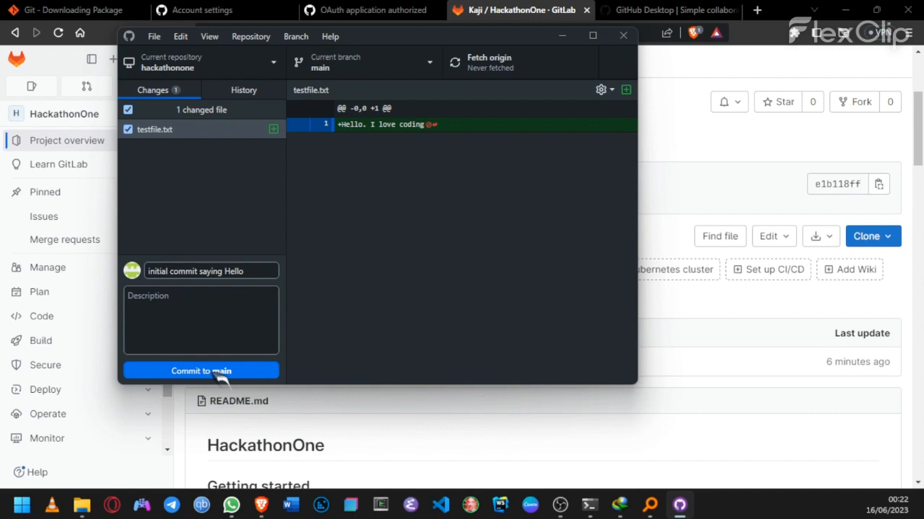
- Commit testfile.txt to main with the summary 'initial commit saying Hello' and push to origin
drag(246, 271, 145, 271)
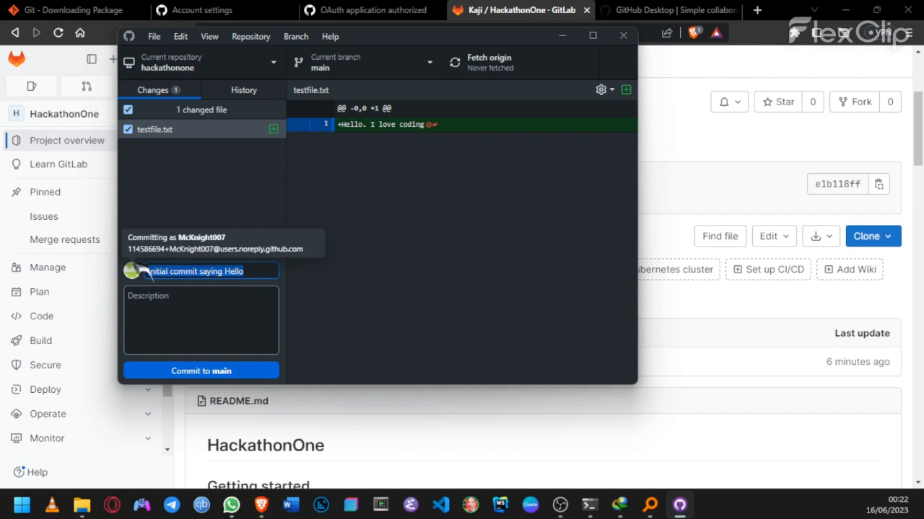
click(216, 371)
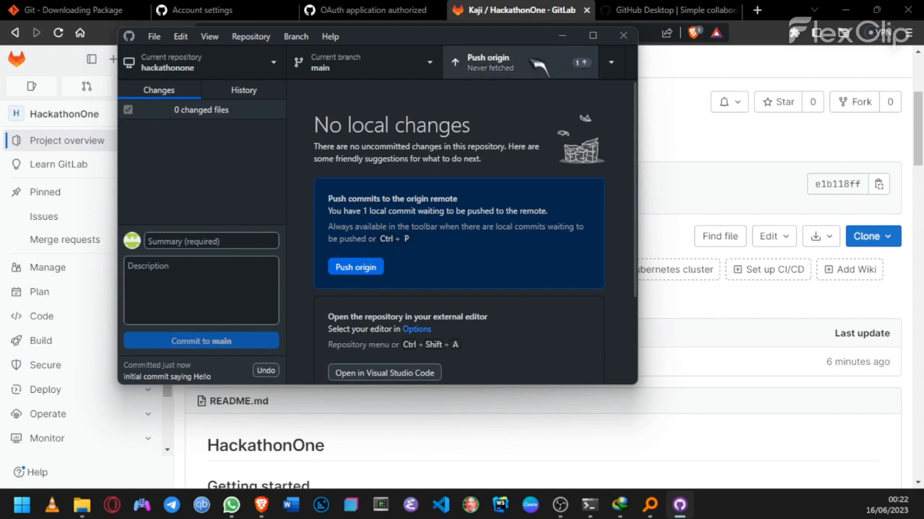
click(375, 273)
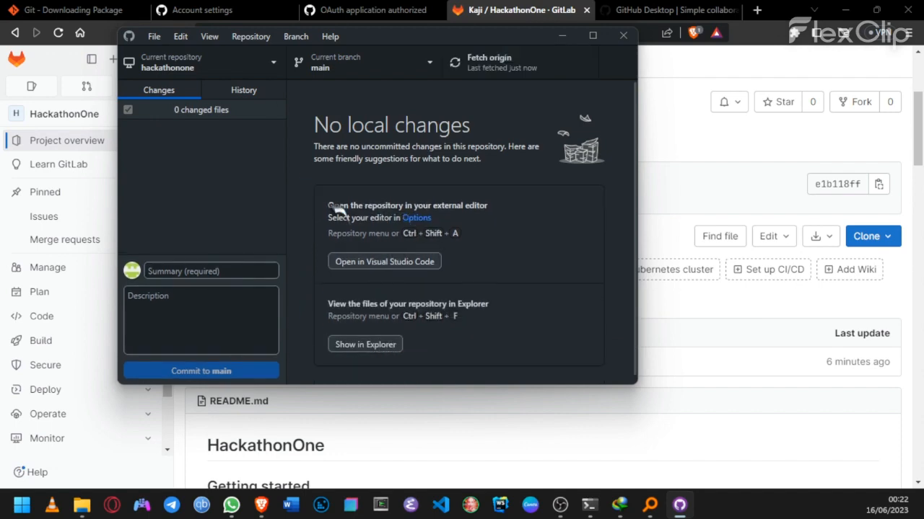
- Open testfile.txt from the HackathonOne file list and check it reads 'Hello. I love coding'
click(759, 127)
scroll(618, 209, down, 4)
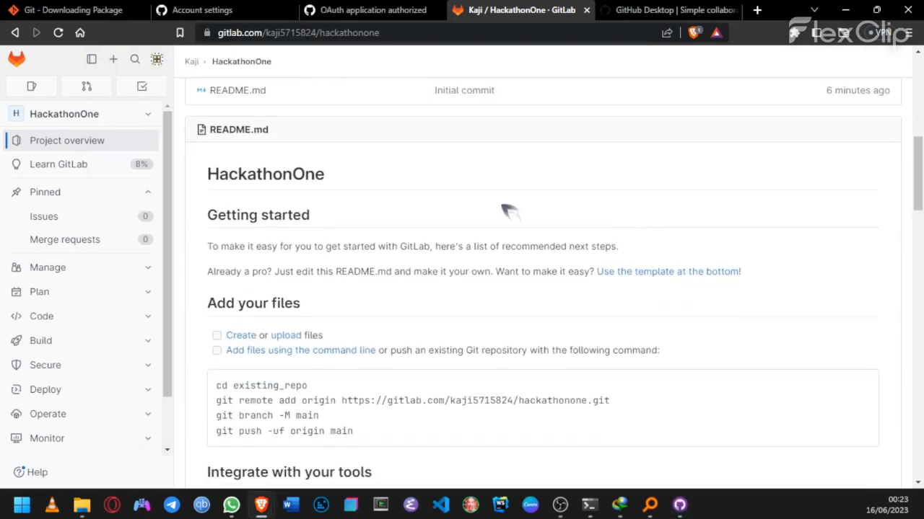
scroll(505, 209, up, 3)
click(505, 205)
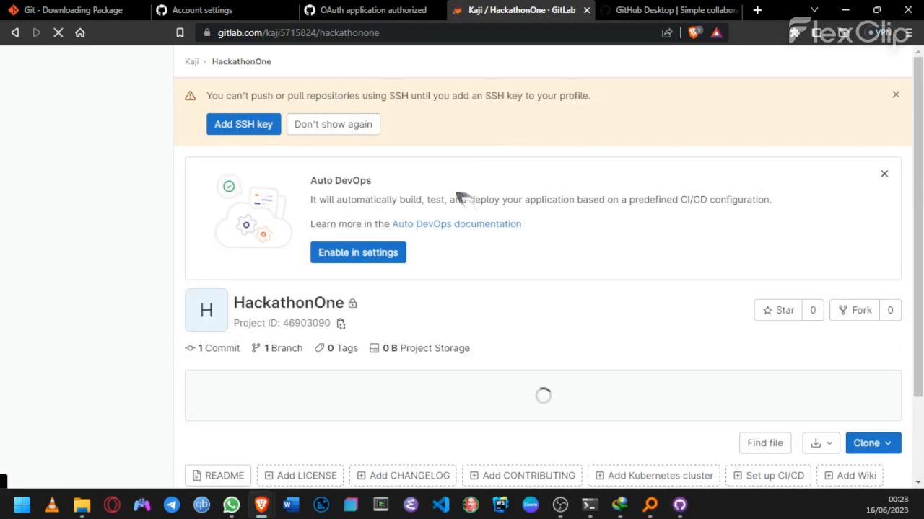
scroll(462, 199, down, 3)
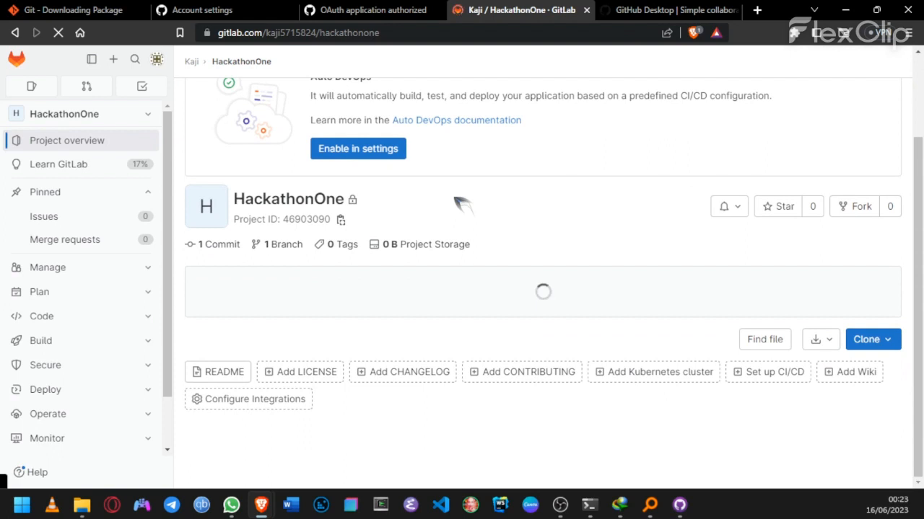
scroll(358, 309, down, 4)
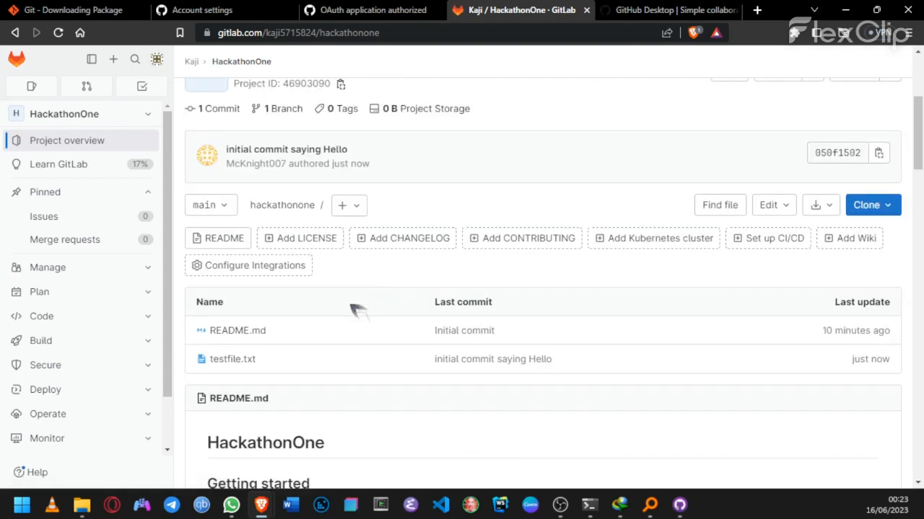
click(233, 359)
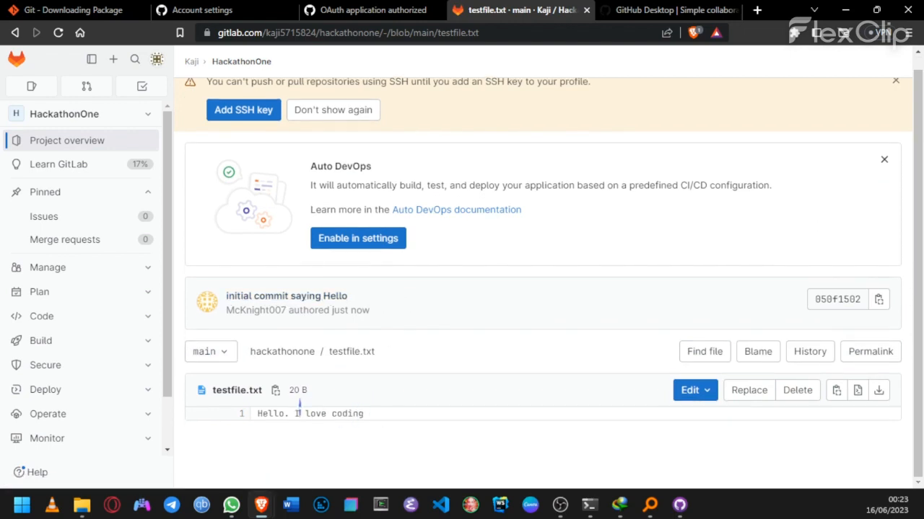
drag(284, 413, 427, 418)
click(424, 416)
- In a new Brave tab, search Google for 'git' and look over the results
key(ctrl+t)
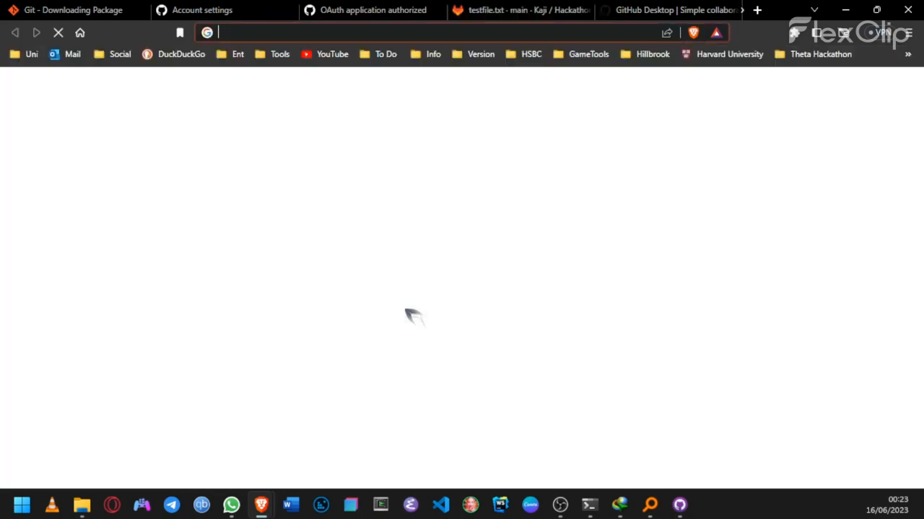
text(git)
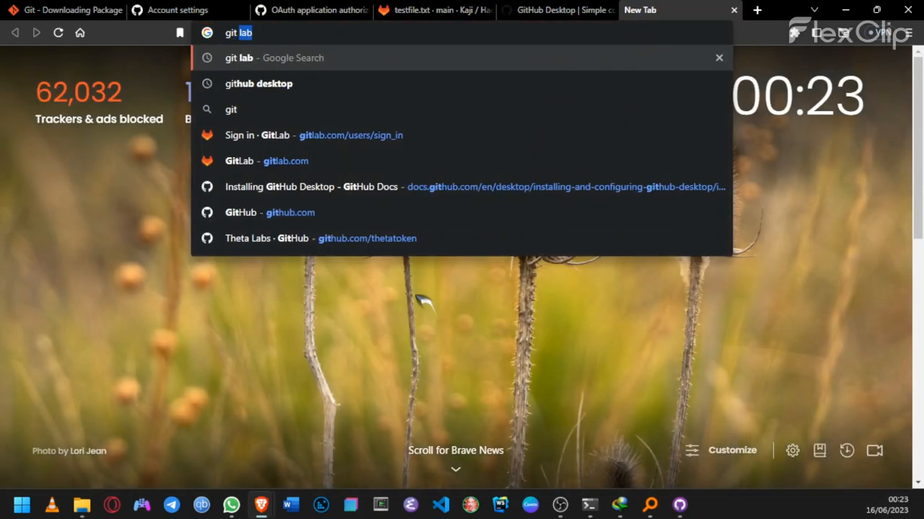
key(BackSpace)
key(Return)
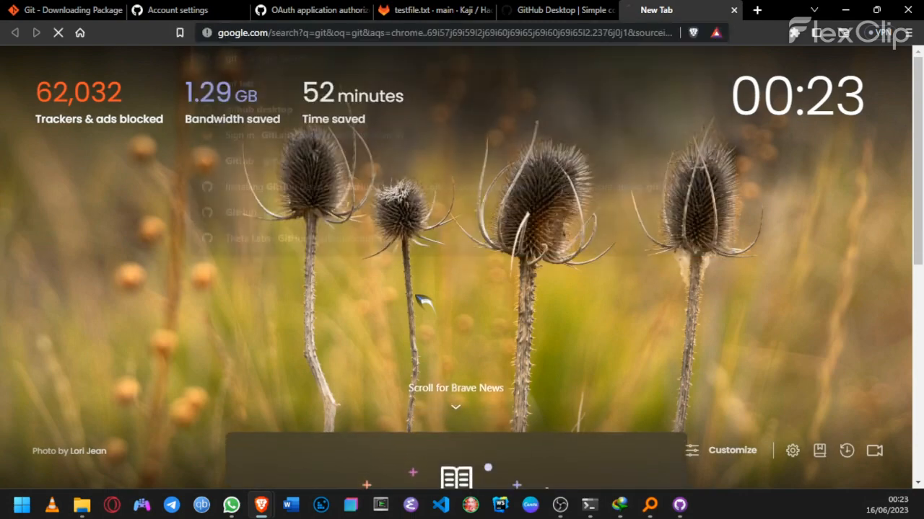
scroll(356, 266, down, 3)
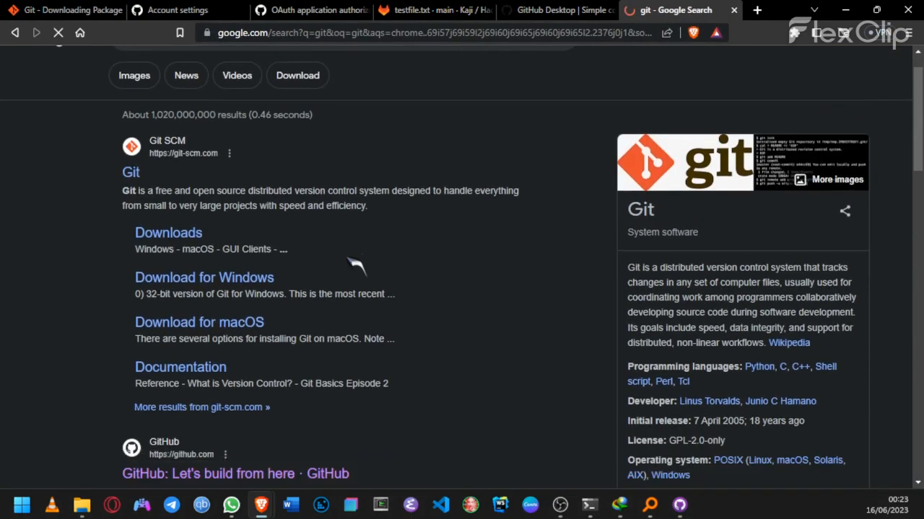
scroll(354, 260, down, 6)
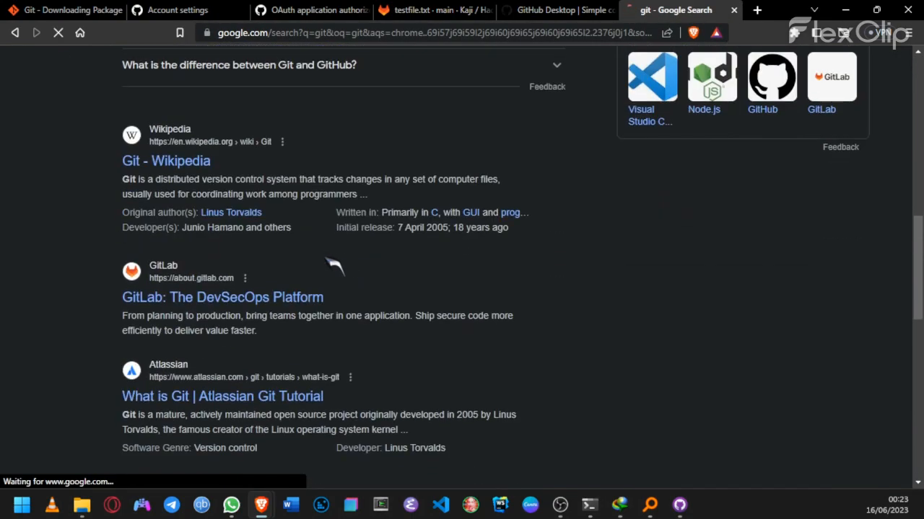
scroll(310, 253, up, 4)
scroll(315, 256, up, 5)
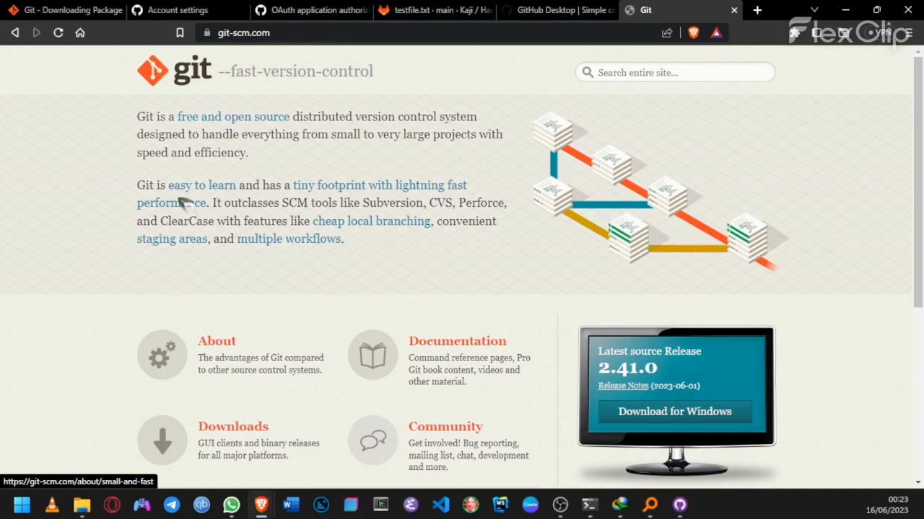
- Browse git-scm.com's Documentation Reference Manual command list, then start a new tab toward youtube
scroll(184, 204, down, 2)
click(478, 207)
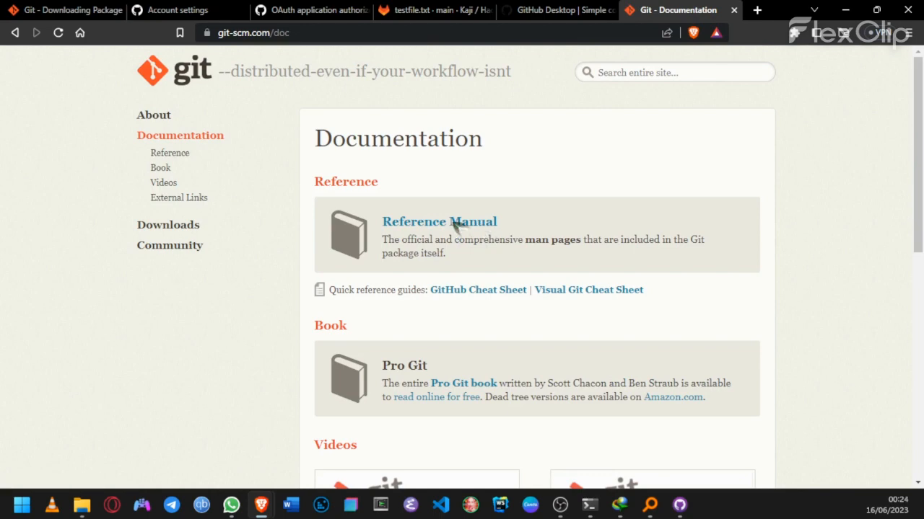
click(457, 221)
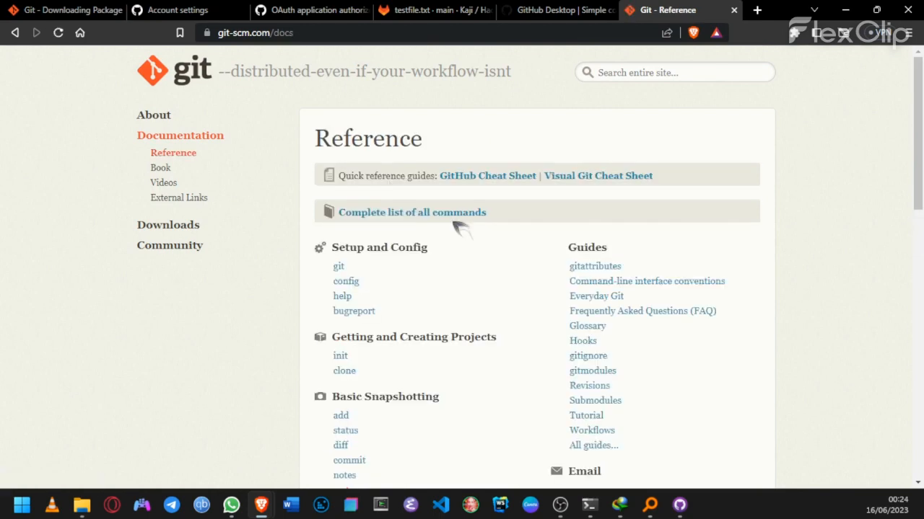
scroll(457, 228, down, 3)
scroll(358, 265, up, 2)
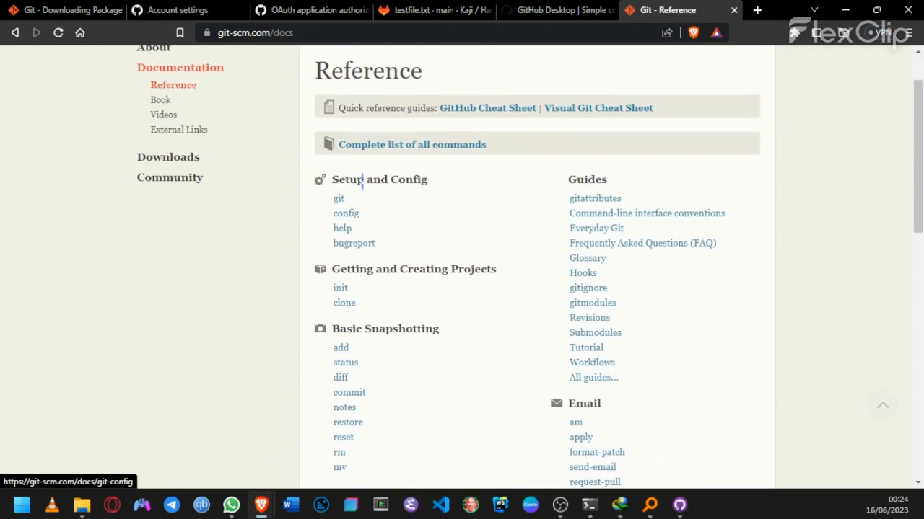
scroll(357, 281, down, 7)
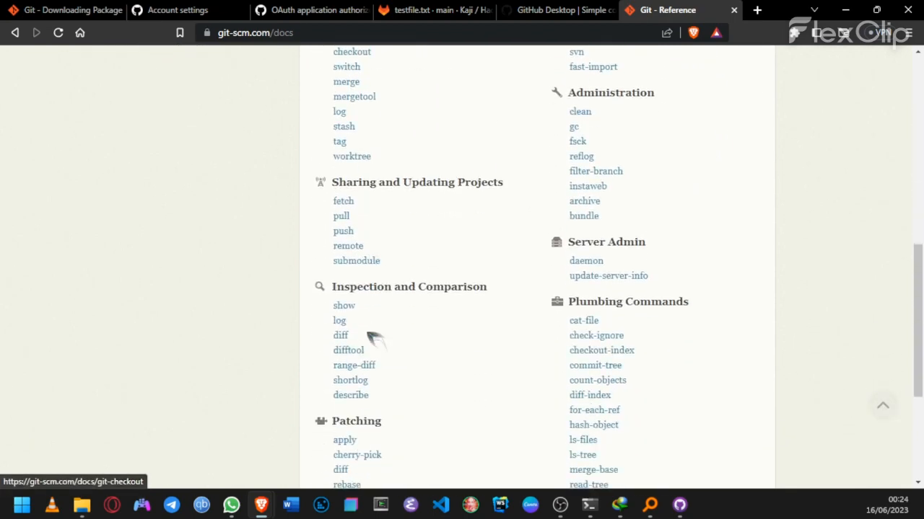
scroll(367, 334, down, 3)
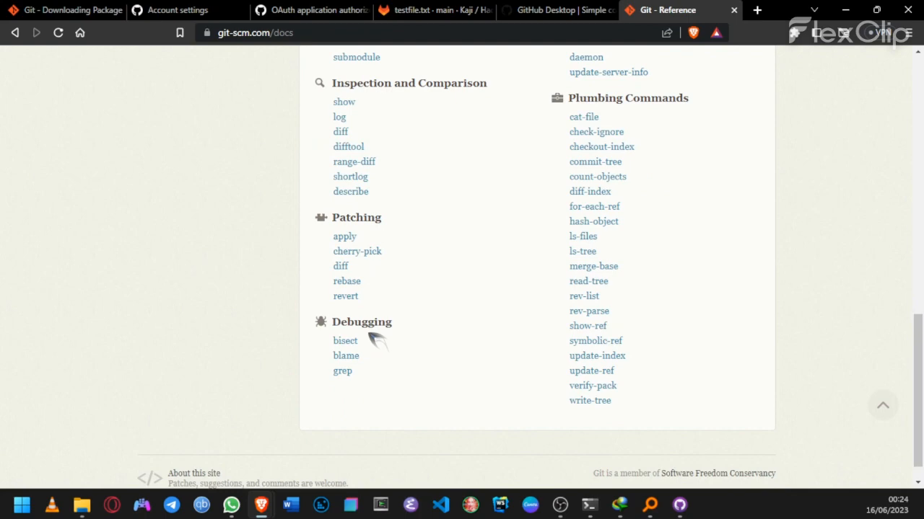
key(ctrl+t)
text(youtu)
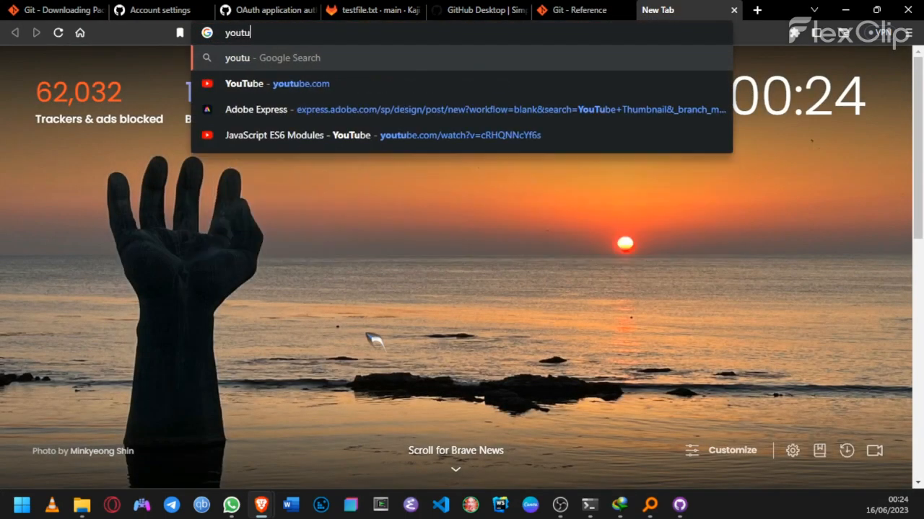
text(be)
- Go to youtube.com and search for 'git tutorial'
key(Down)
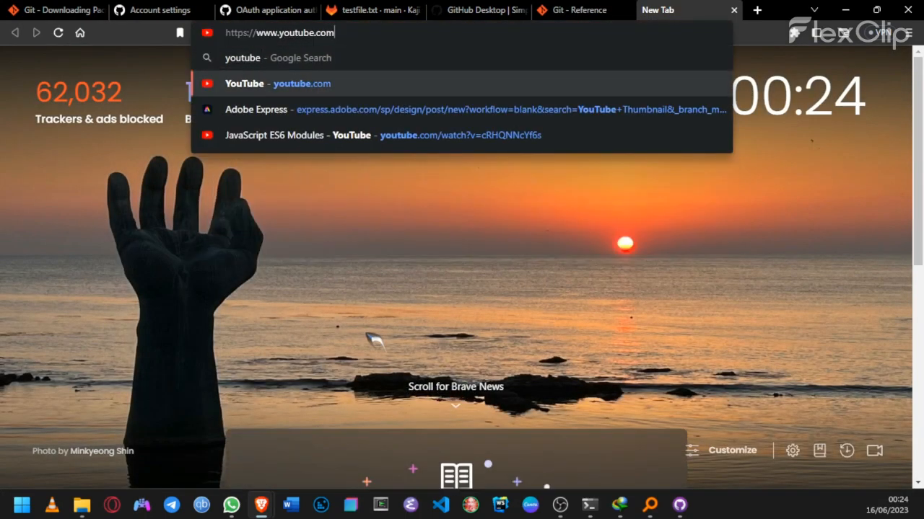
key(Return)
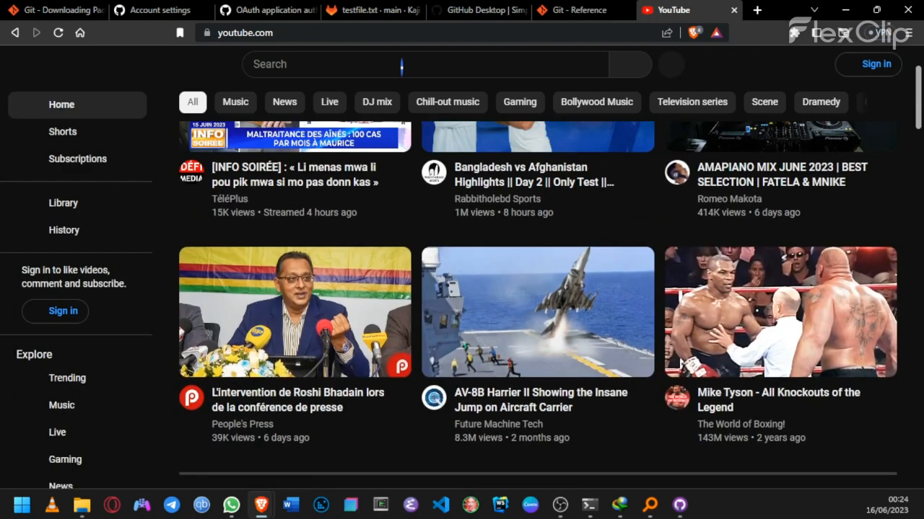
click(401, 67)
text(git )
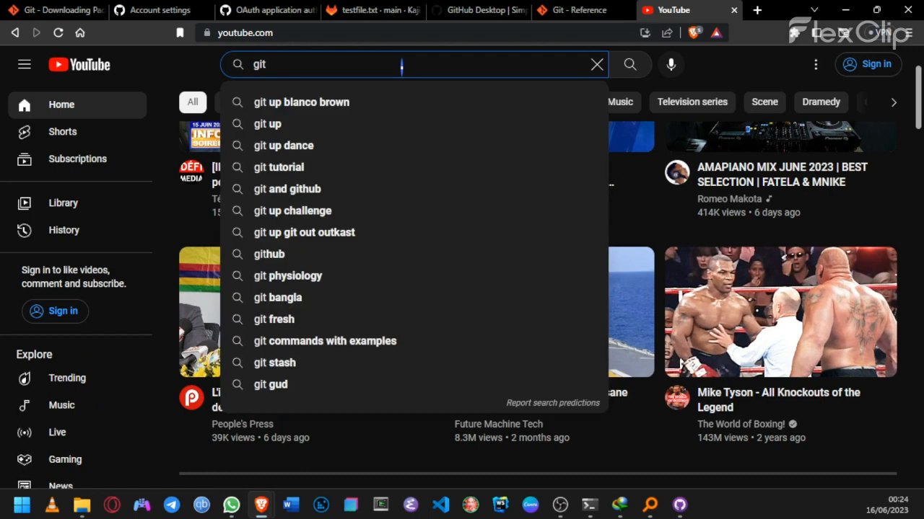
text(tutor)
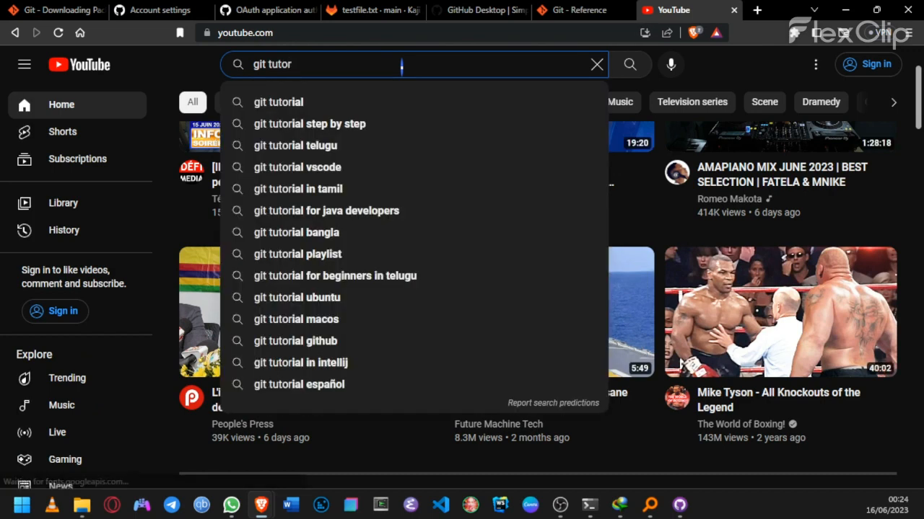
text(ial)
key(Return)
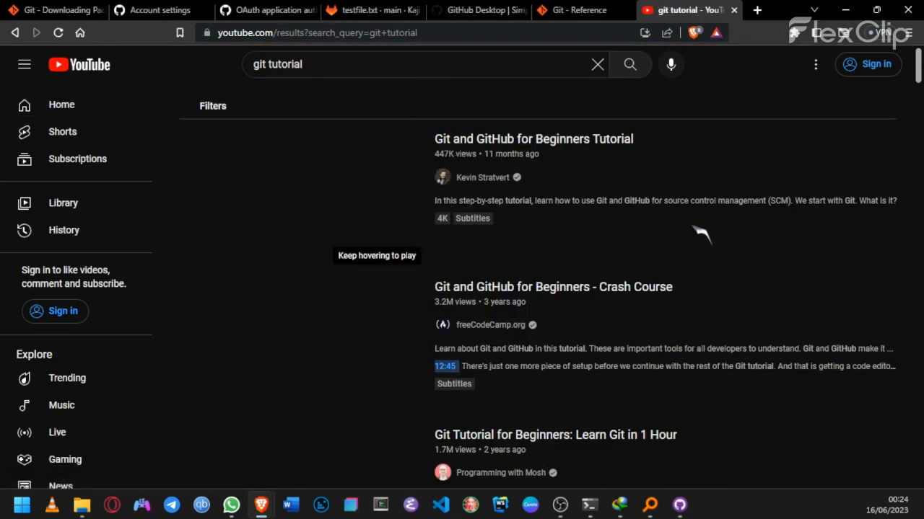
- Browse the git tutorial results, glancing back at the Git Reference tab in between
scroll(613, 203, down, 1)
scroll(614, 203, down, 3)
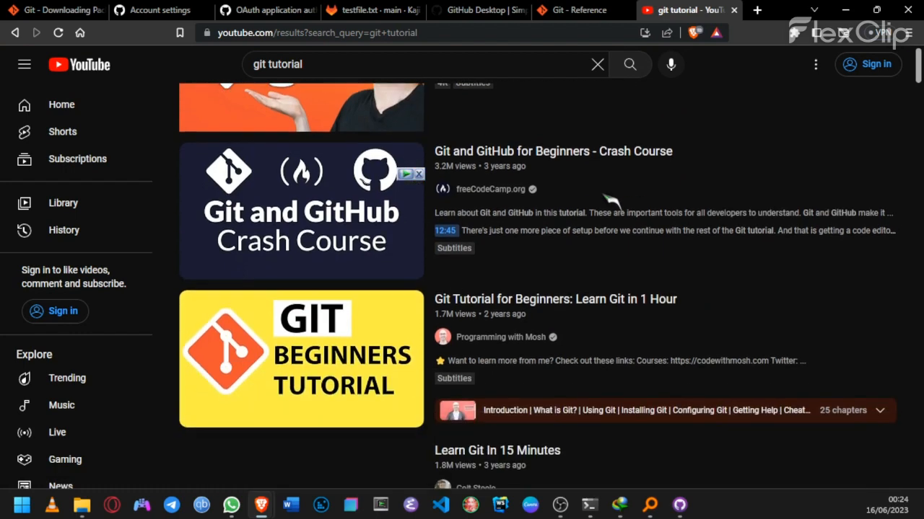
scroll(288, 354, up, 3)
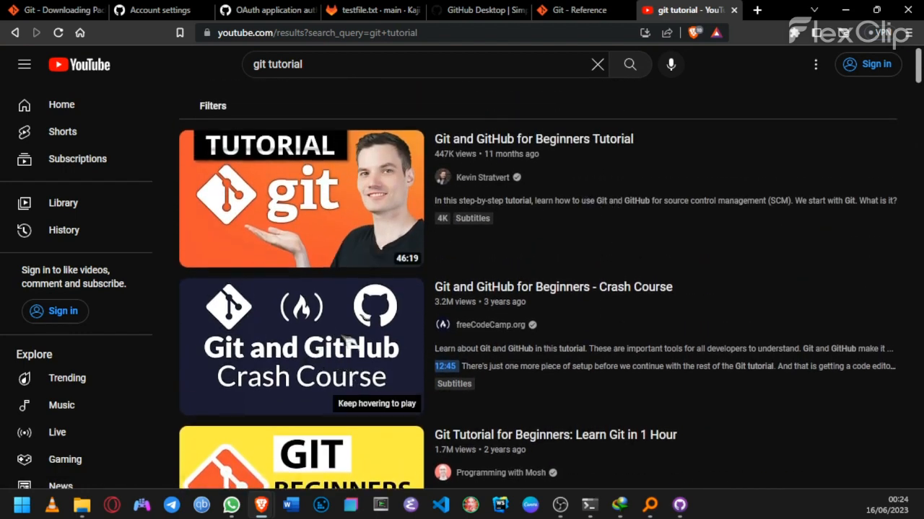
mouse_move(422, 310)
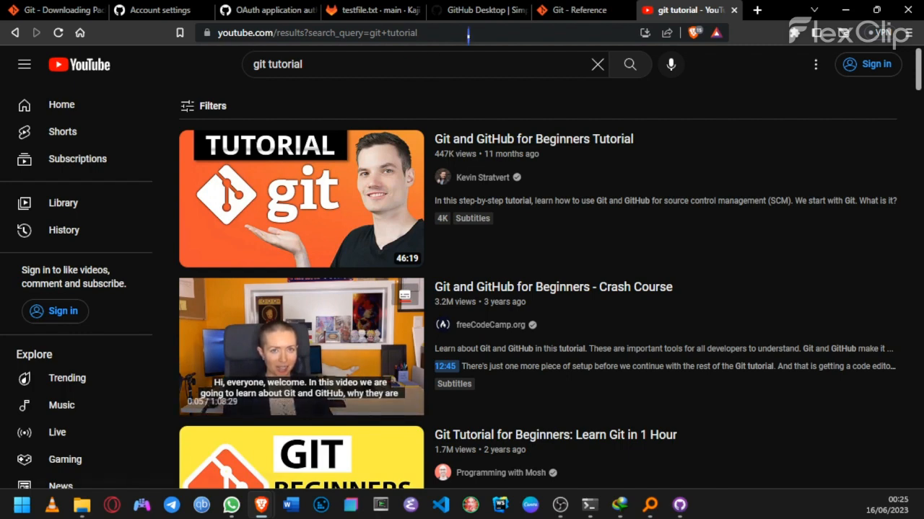
click(577, 10)
scroll(383, 167, up, 5)
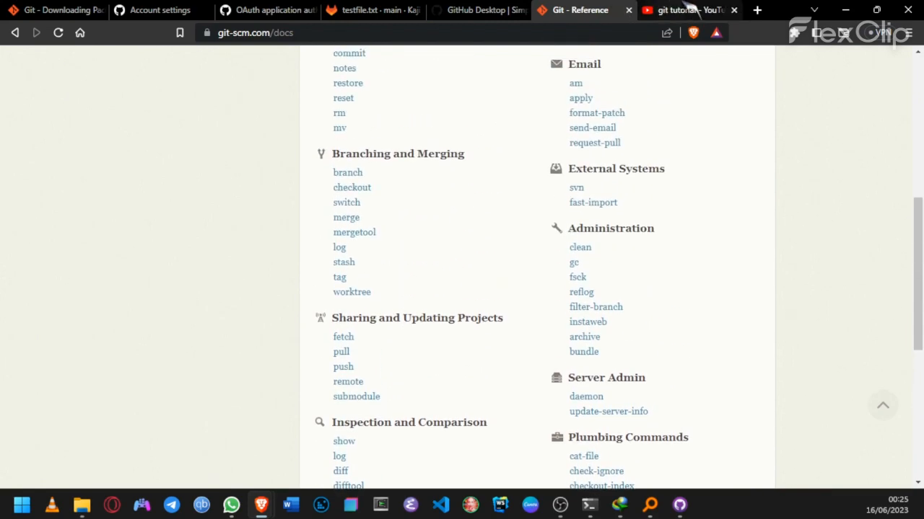
click(649, 10)
scroll(552, 184, down, 2)
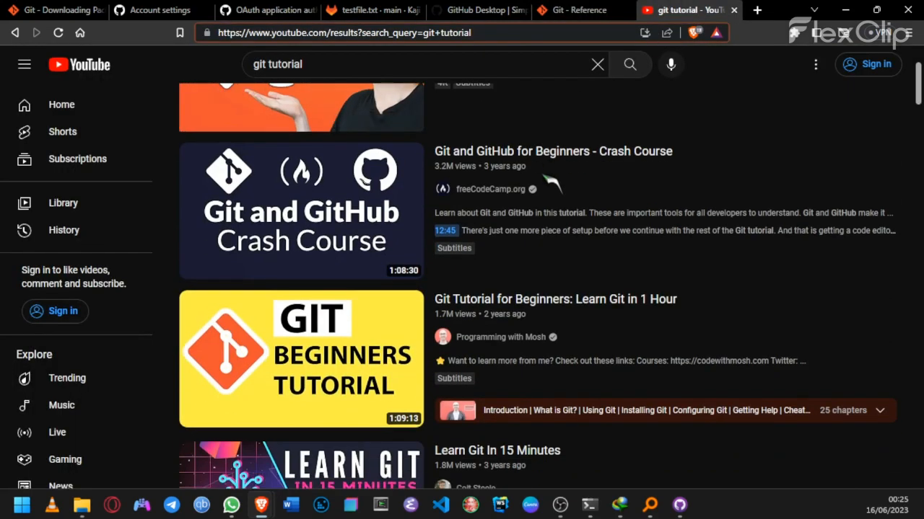
scroll(417, 301, up, 2)
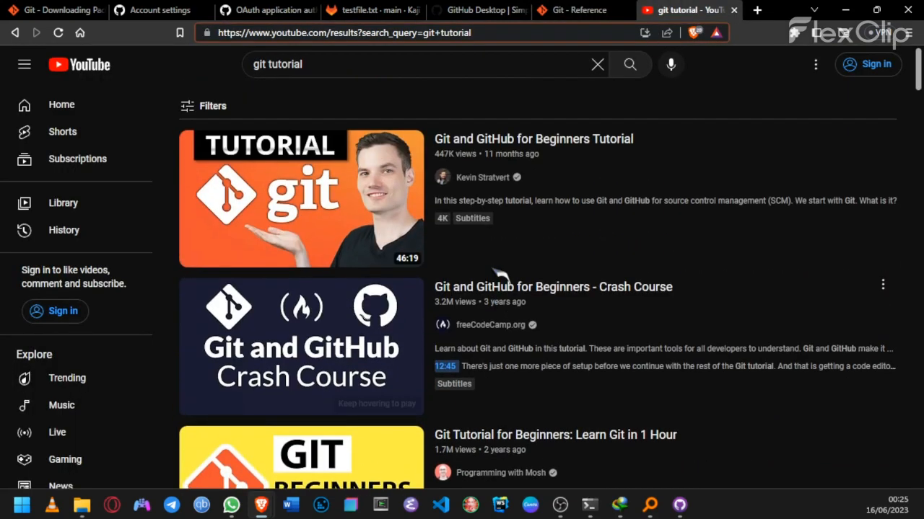